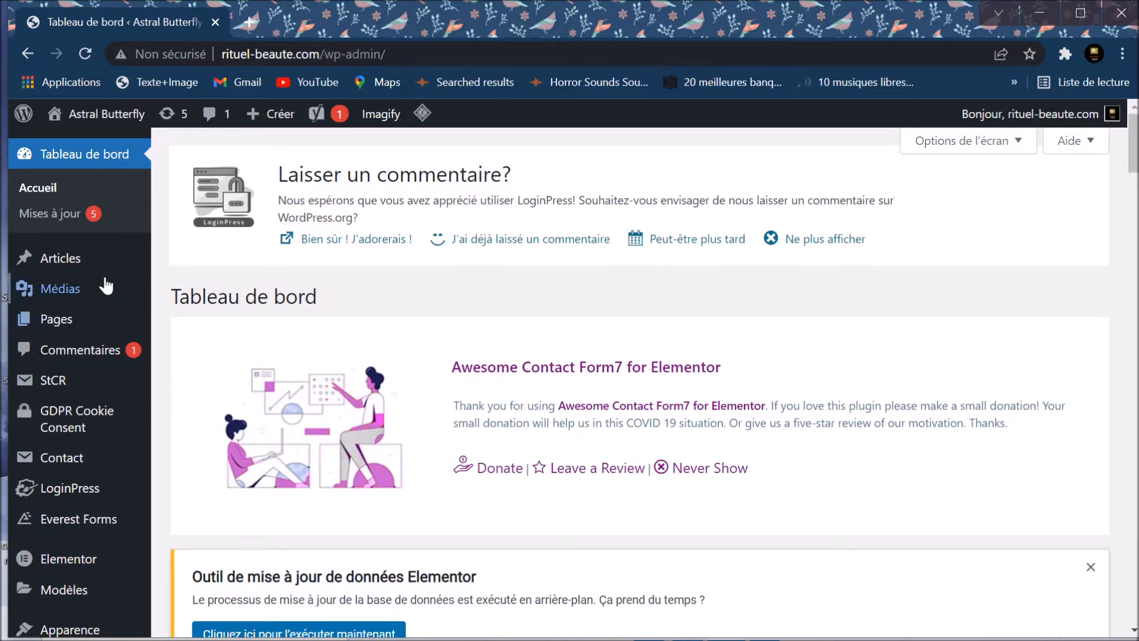
Step: Start a new post from the WordPress dashboard and maximize the browser window
mouse_move(65, 268)
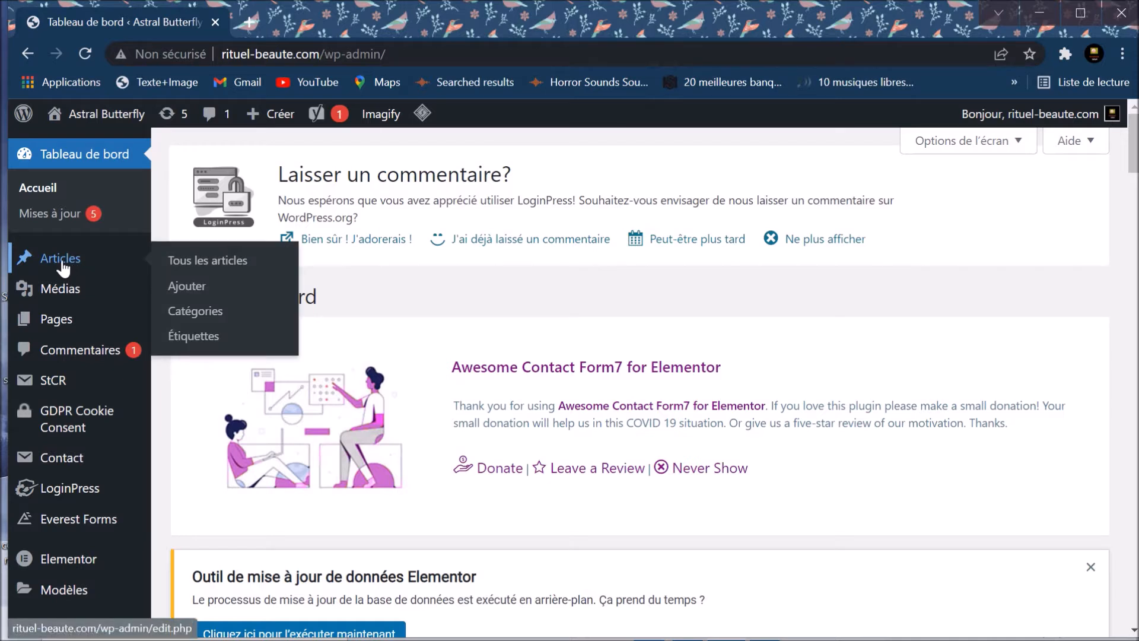
click(187, 287)
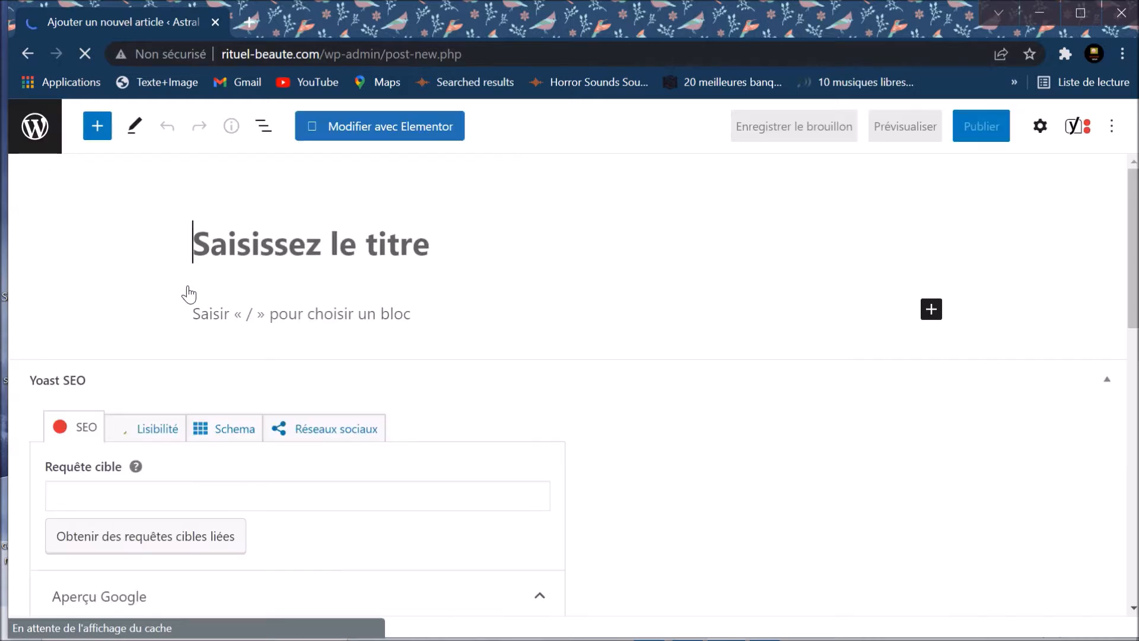
click(1080, 13)
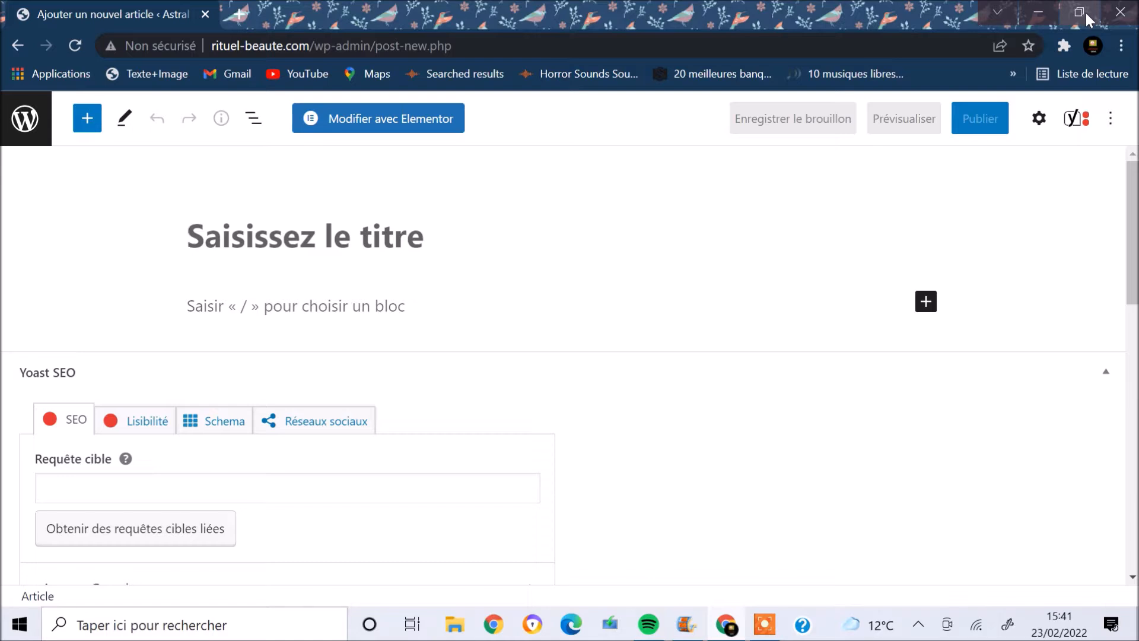
Step: Enter "Ici le titre principal de ma page" as the post title
text(Ici le ti)
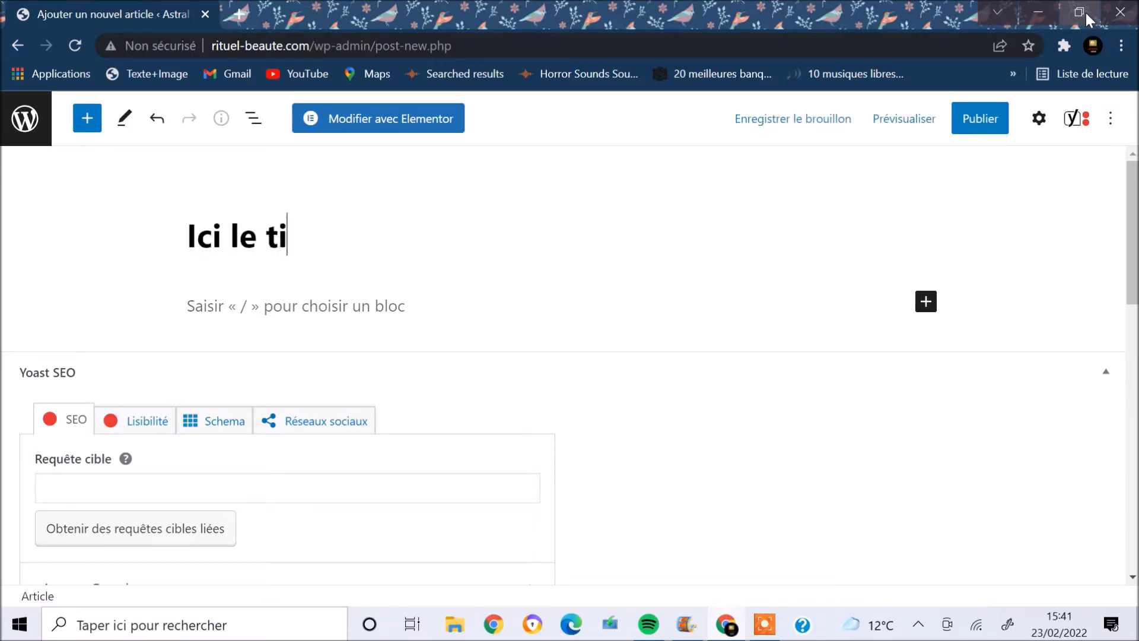
text(tre proinci)
key(BackSpace)
key(BackSpace)
key(BackSpace)
key(BackSpace)
key(BackSpace)
text(incipal de ma )
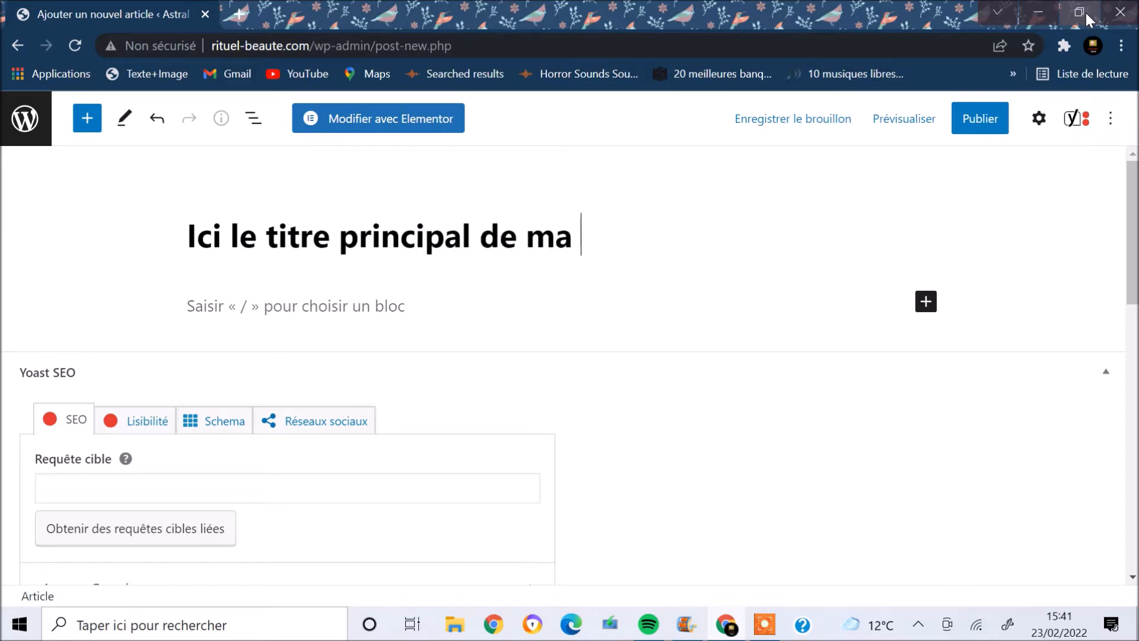
text(page)
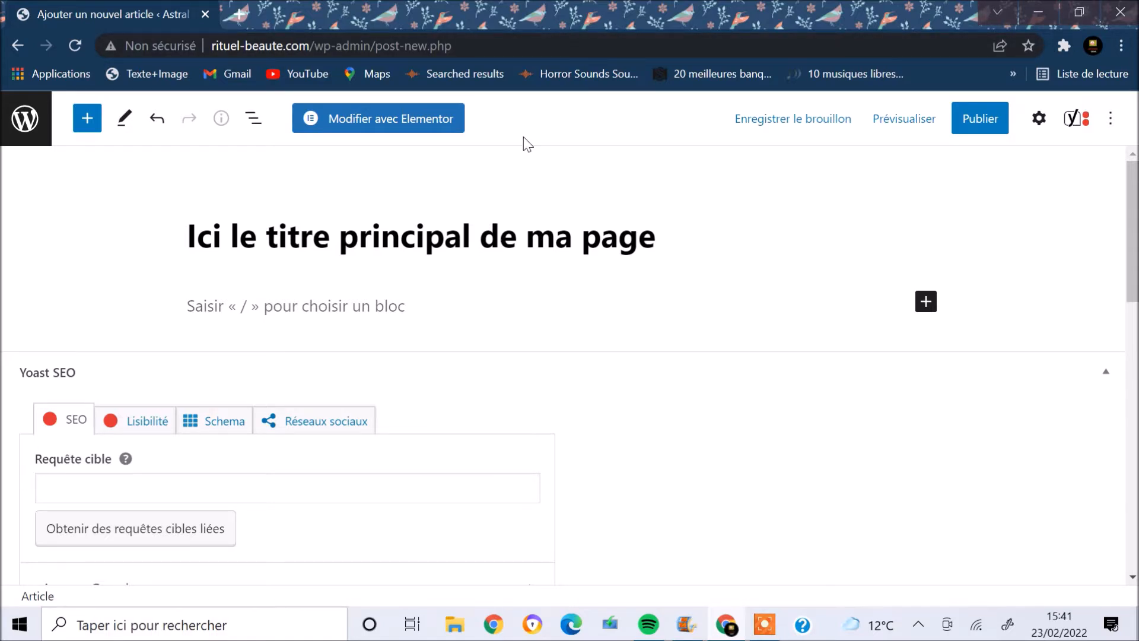
Step: Insert a Titre (heading) block below the post title
click(88, 120)
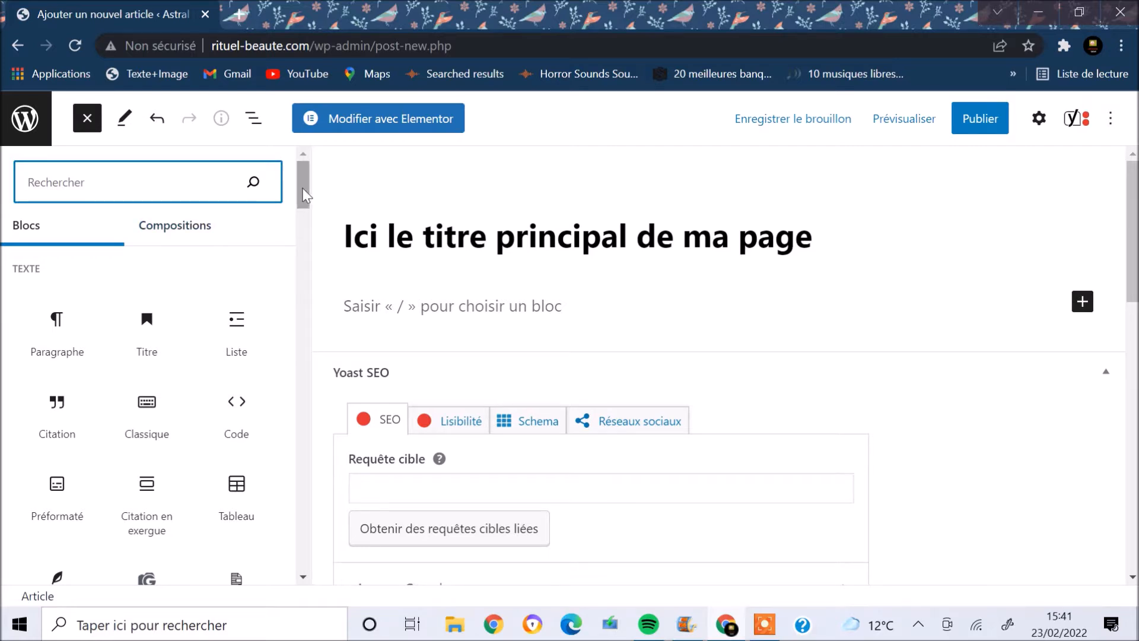
mouse_move(303, 195)
mouse_down()
mouse_move(303, 550)
mouse_move(314, 177)
mouse_up()
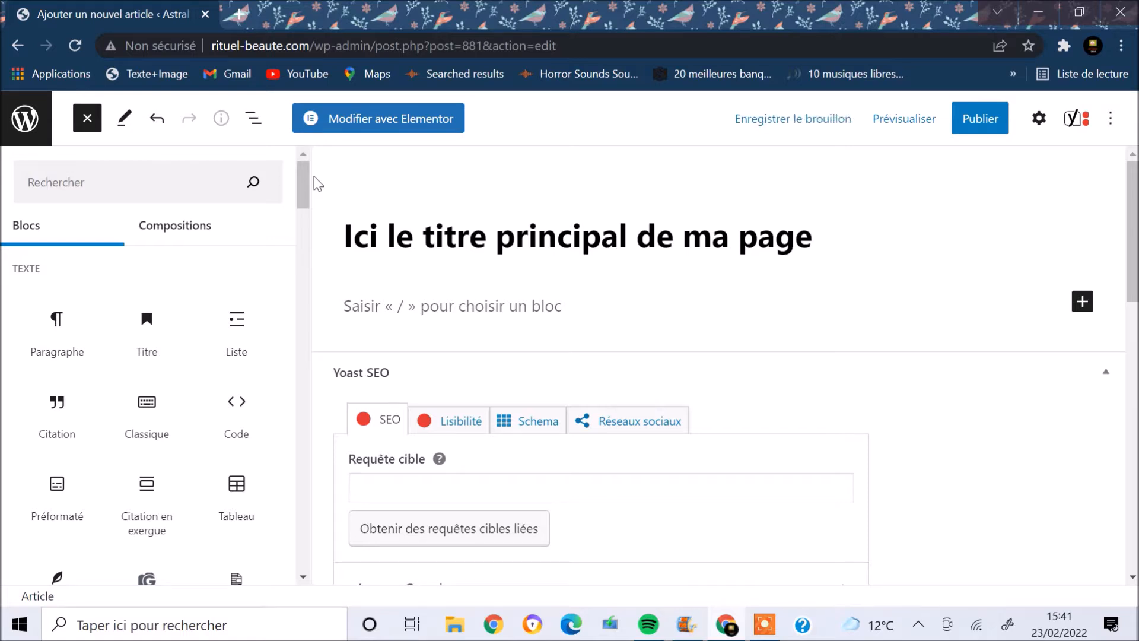
mouse_move(145, 330)
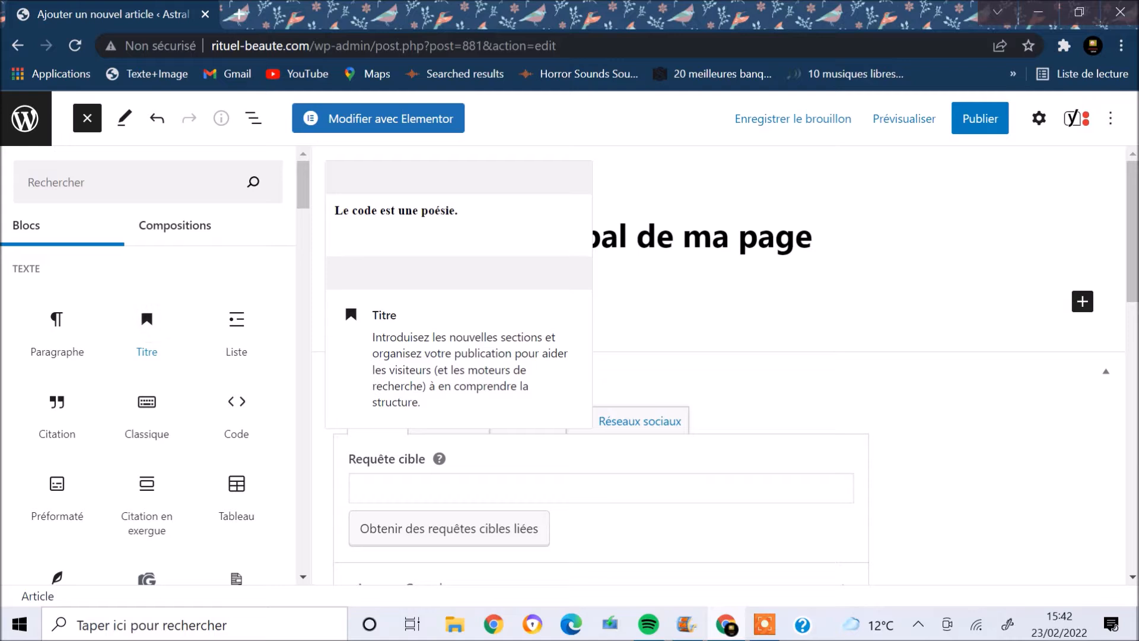
click(146, 319)
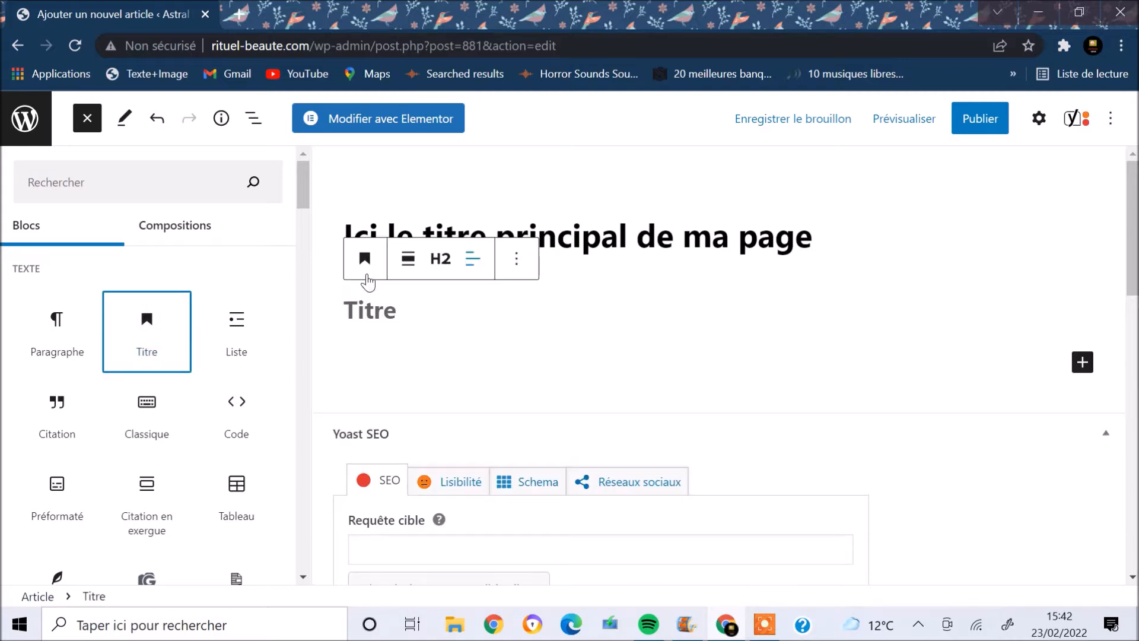
Step: Enter "Ici est mon second titre" as the text of the new heading block
right_click(390, 311)
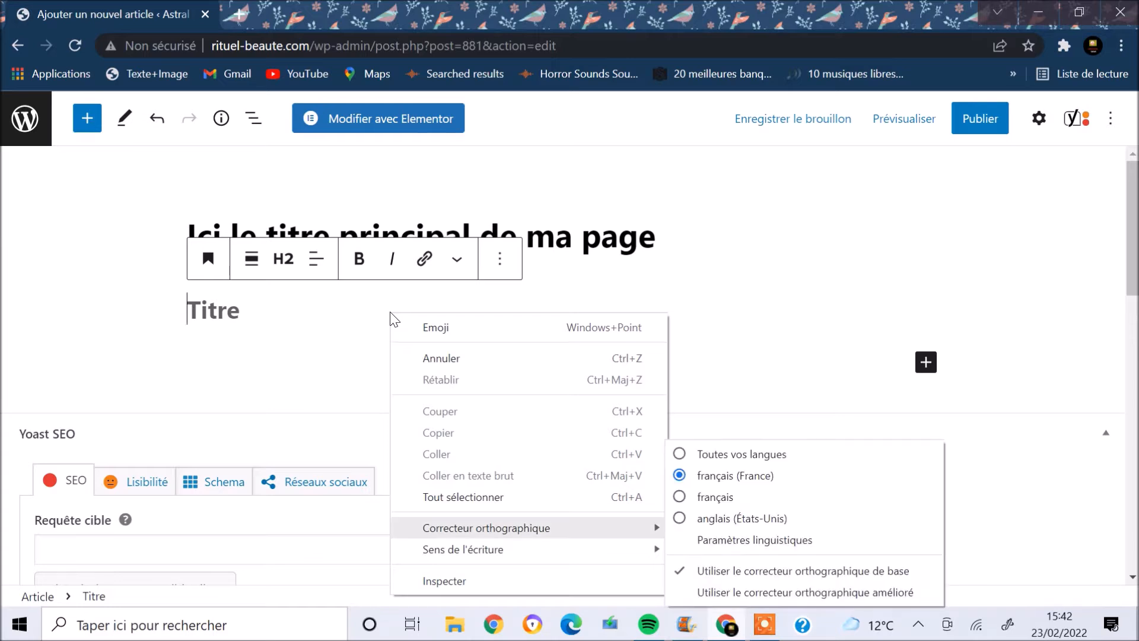
click(215, 313)
text(i)
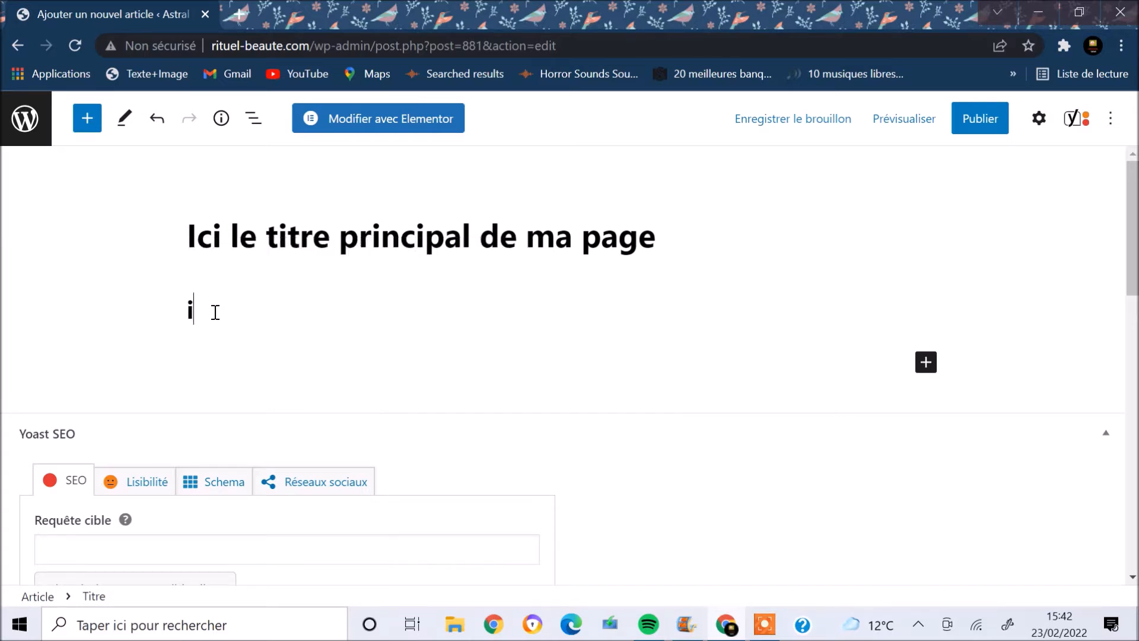
key(BackSpace)
text(Ici est mon seco)
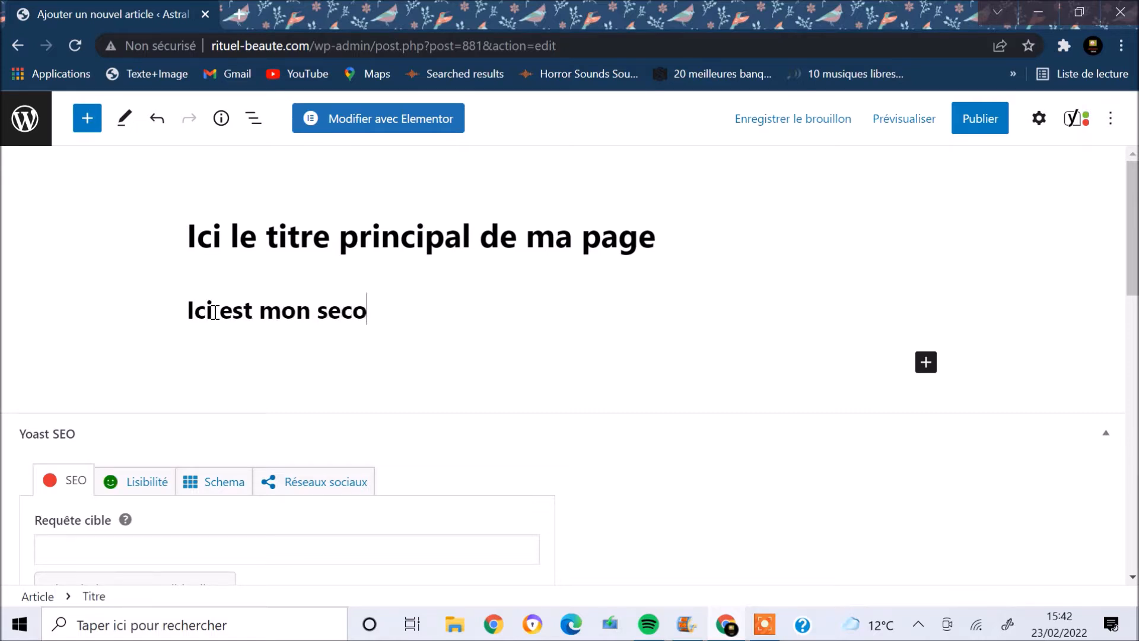
text(nd titre)
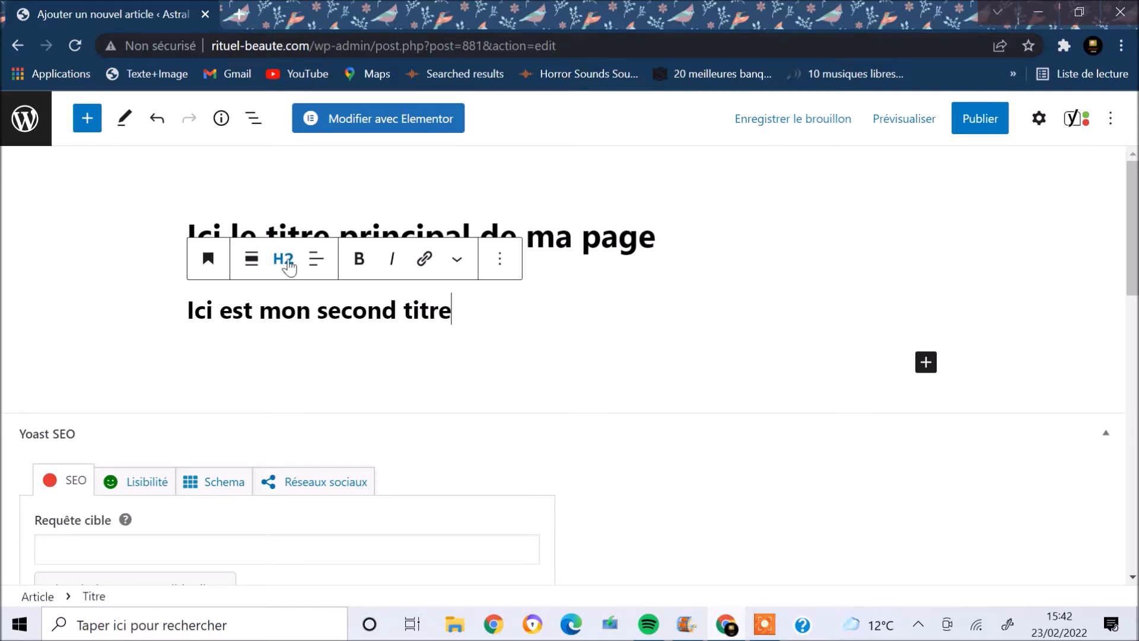
Step: Try heading level H3 on the "Ici est mon second titre" heading, then set it back to H2
click(297, 265)
drag(188, 312, 437, 313)
drag(438, 313, 461, 315)
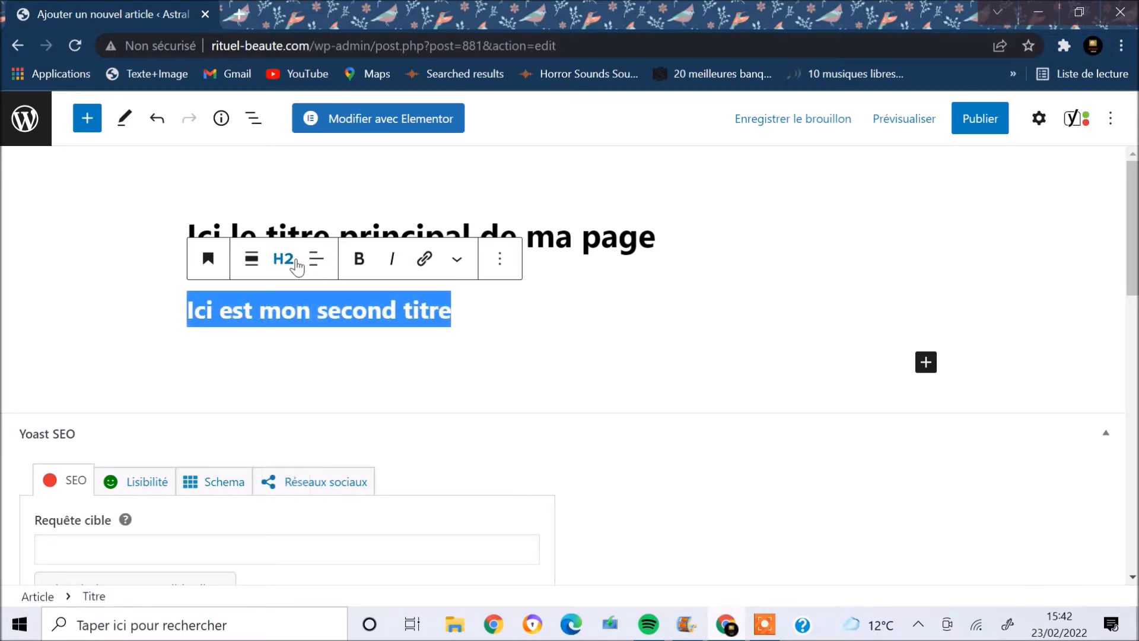
click(297, 265)
click(289, 349)
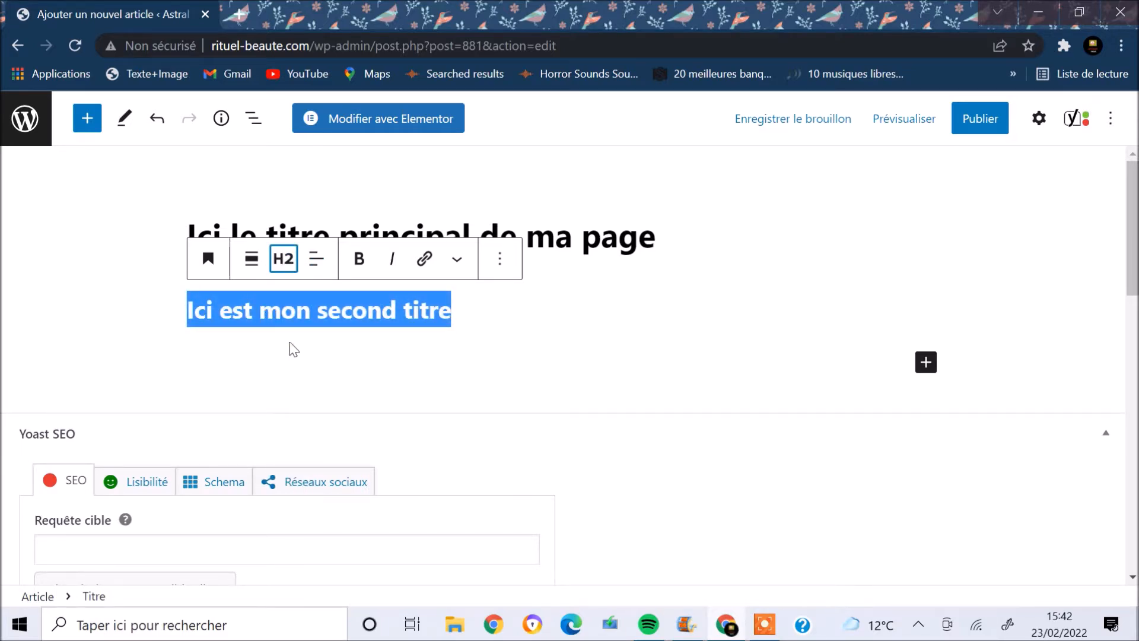
click(284, 258)
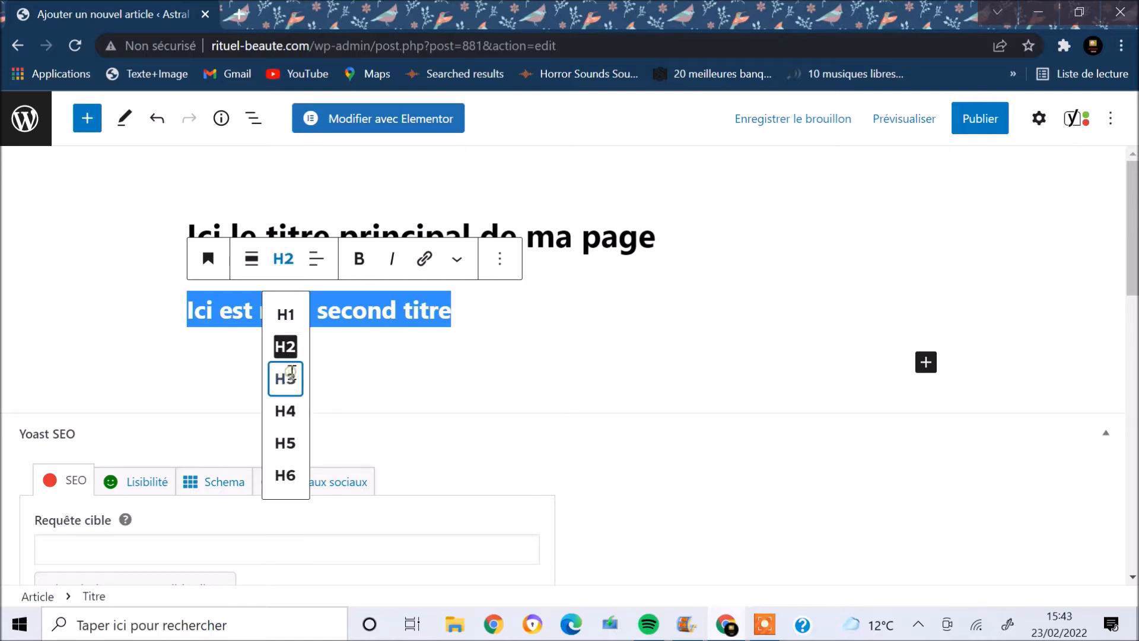
click(285, 377)
click(284, 262)
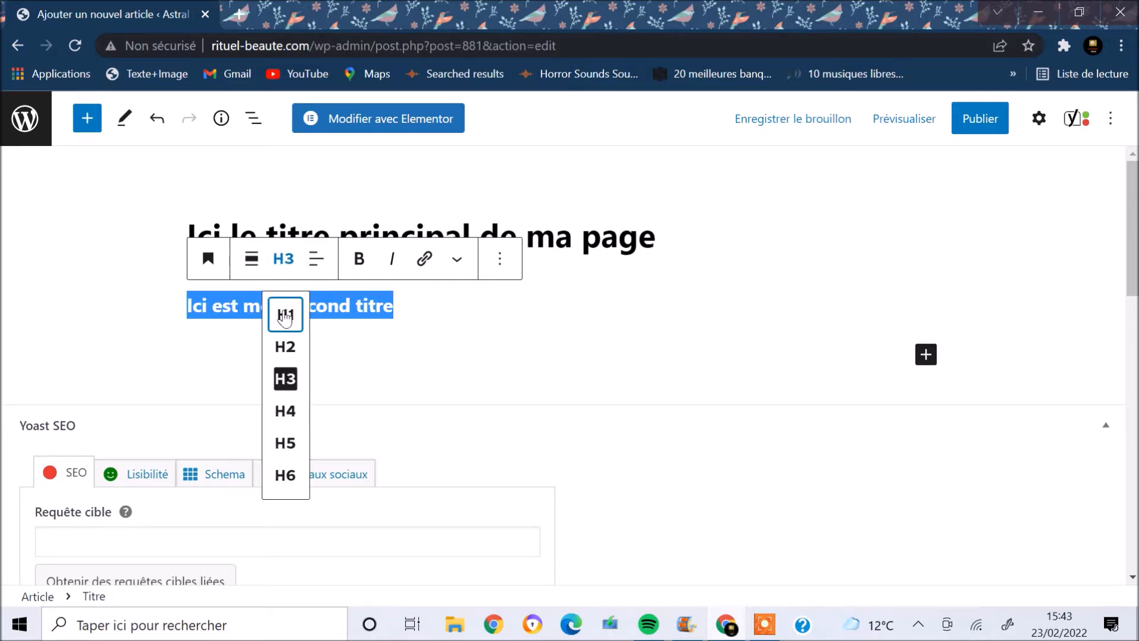
click(287, 343)
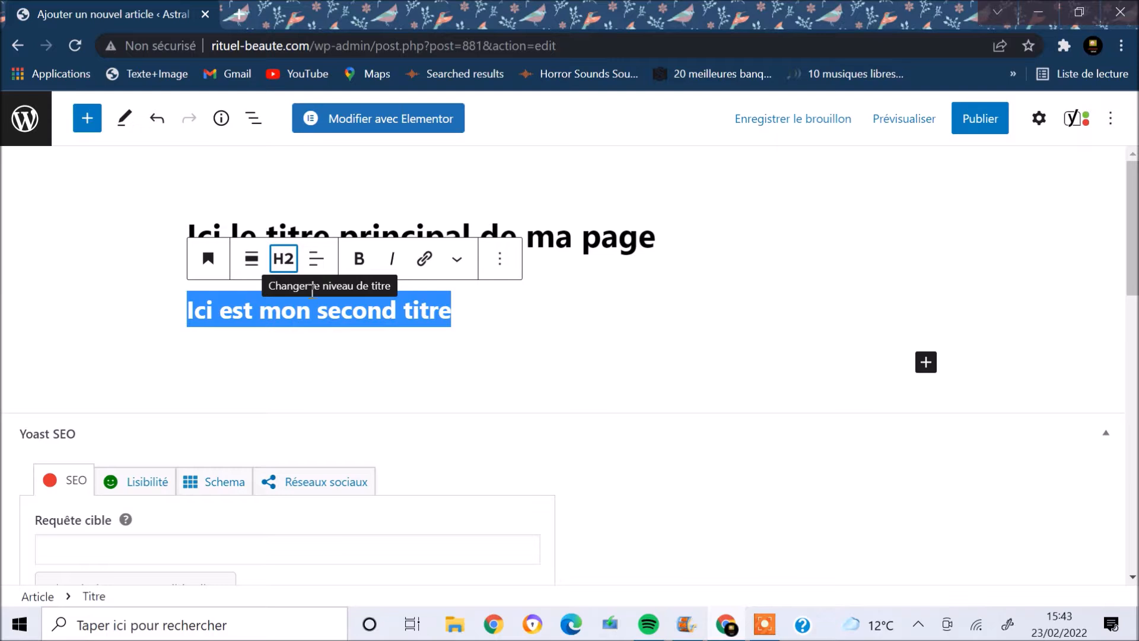
Step: Try centred and right alignment on the second heading, then align its text to the left
click(318, 263)
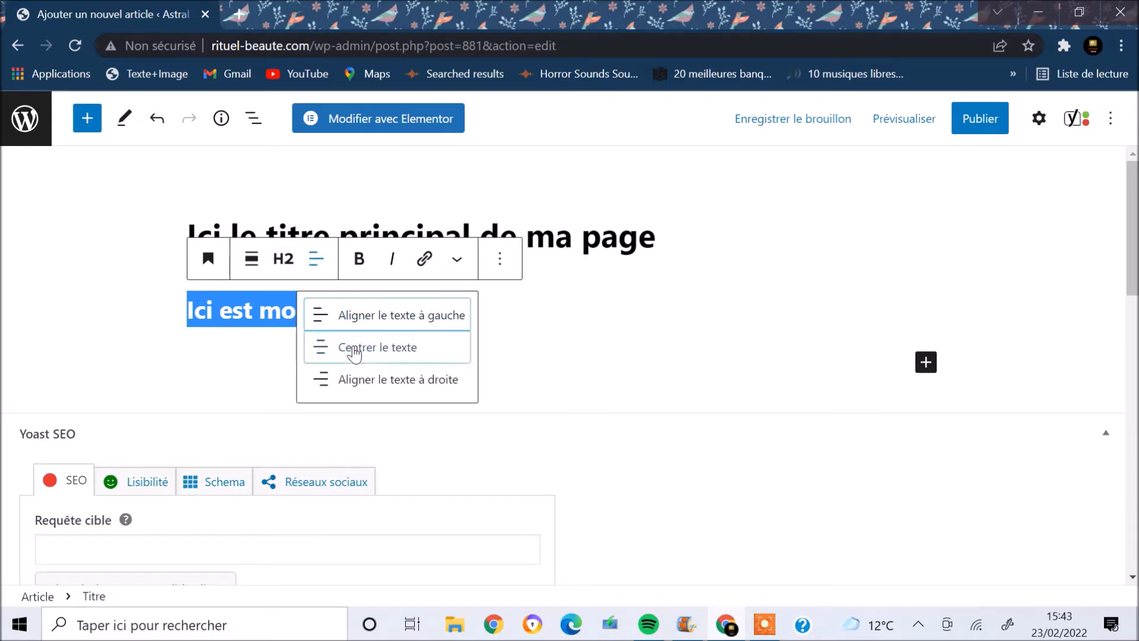
click(350, 348)
click(318, 264)
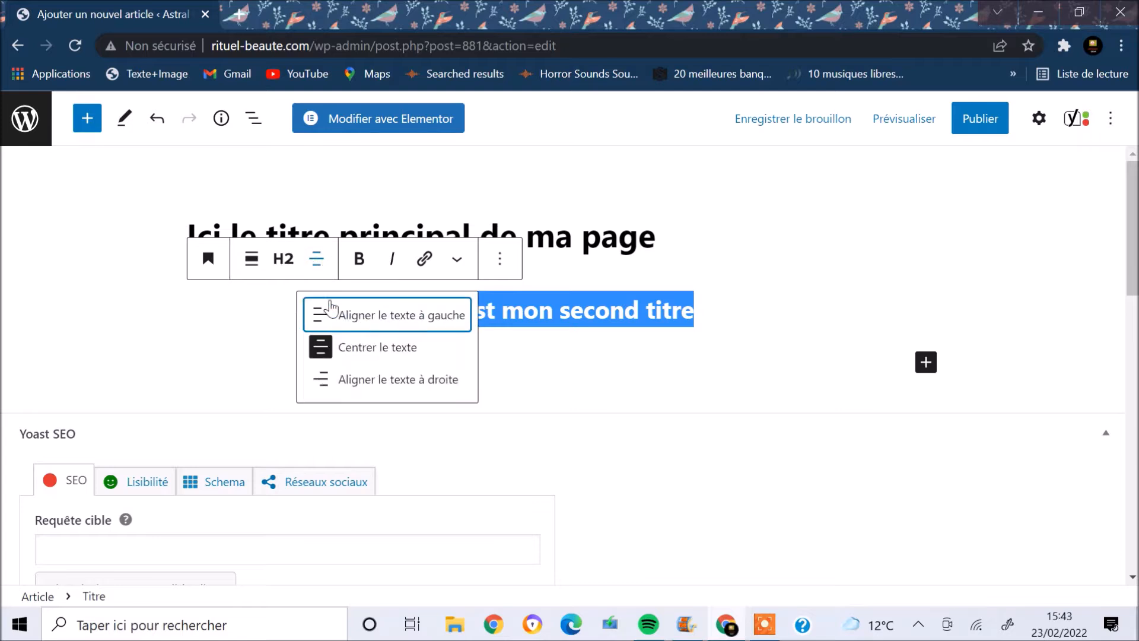
click(355, 383)
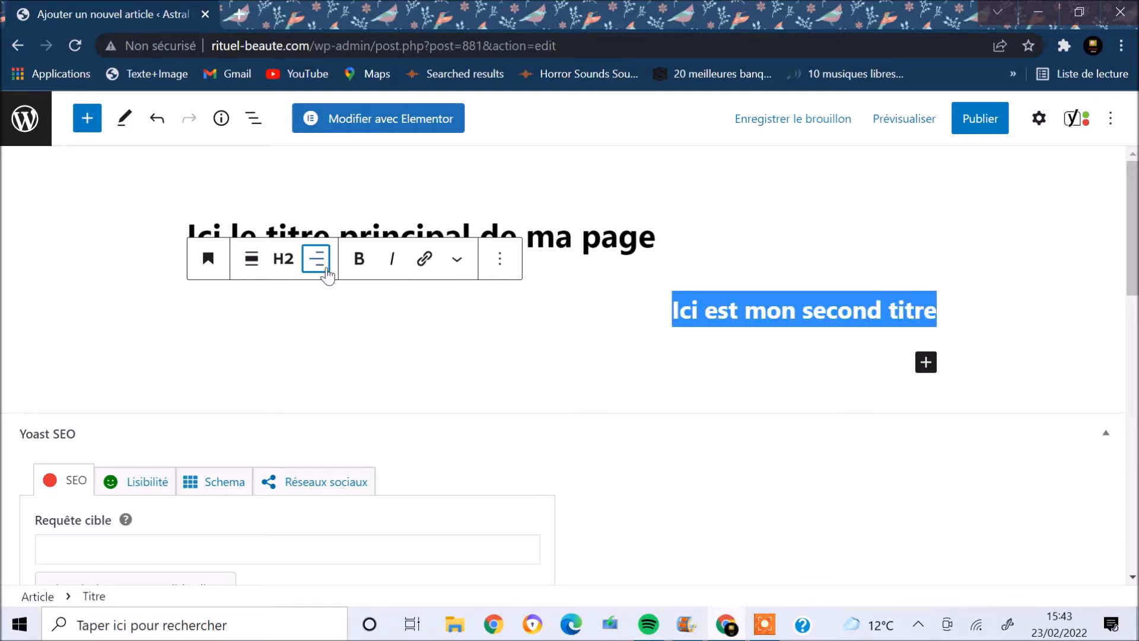
click(323, 267)
click(337, 314)
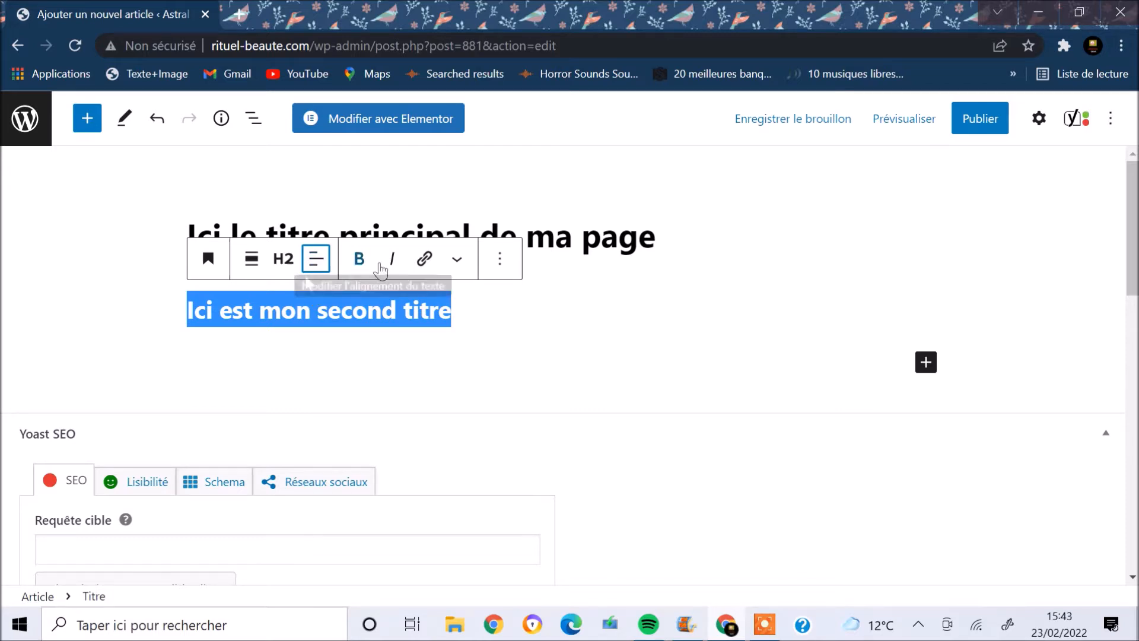
Step: Edit the second heading's HTML, changing its alignment class to has-text-align-justify
click(494, 271)
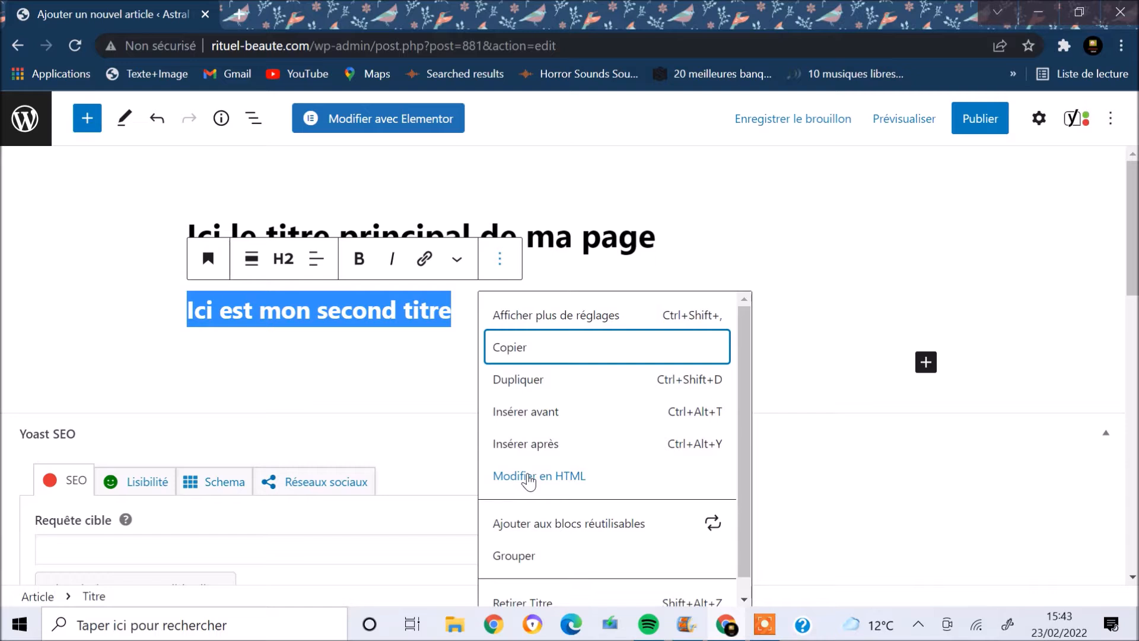
click(528, 477)
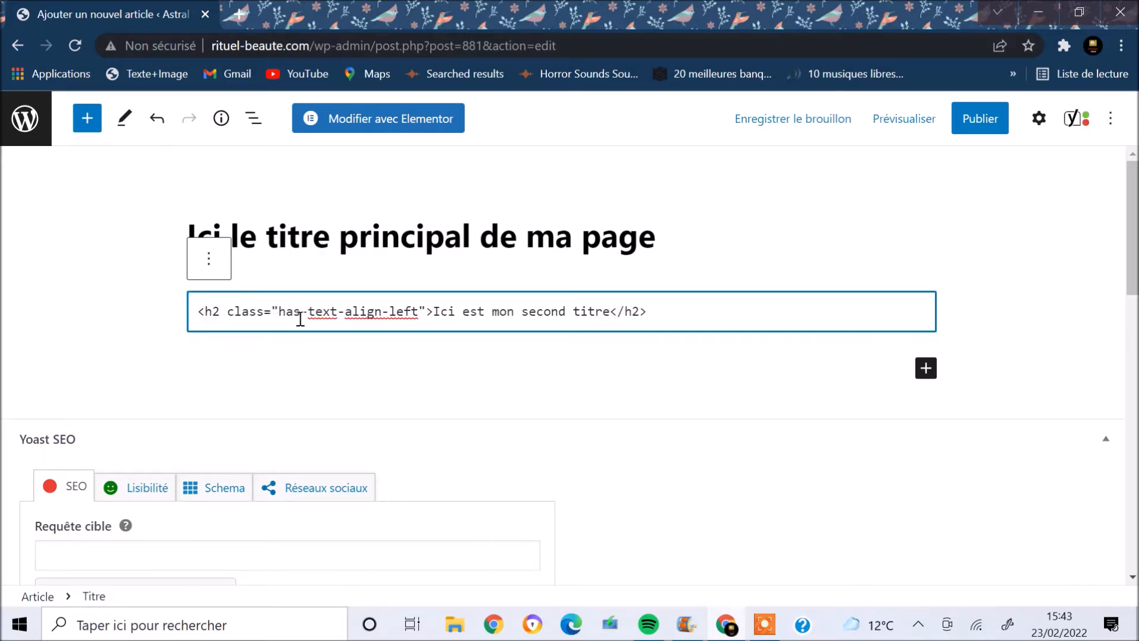
drag(418, 308, 393, 307)
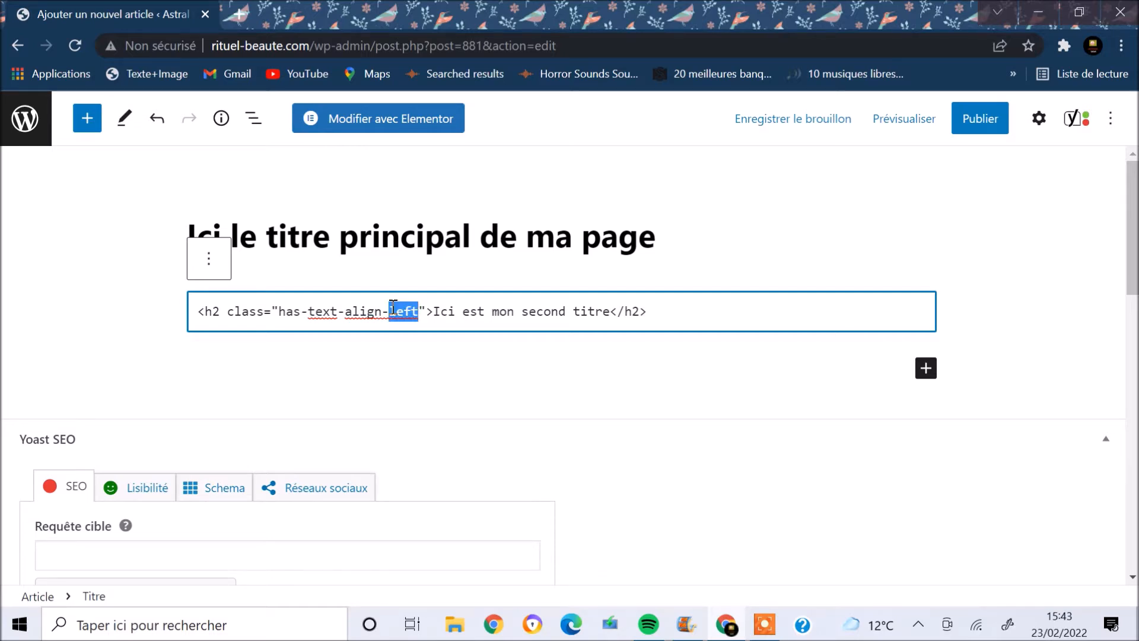
text(justify)
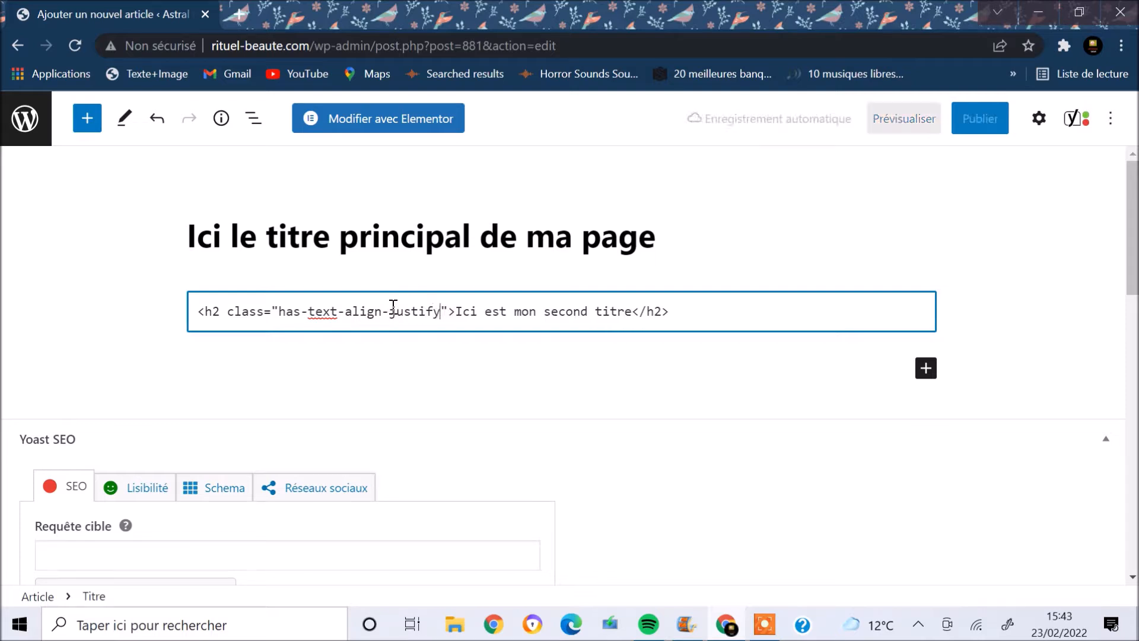
click(362, 343)
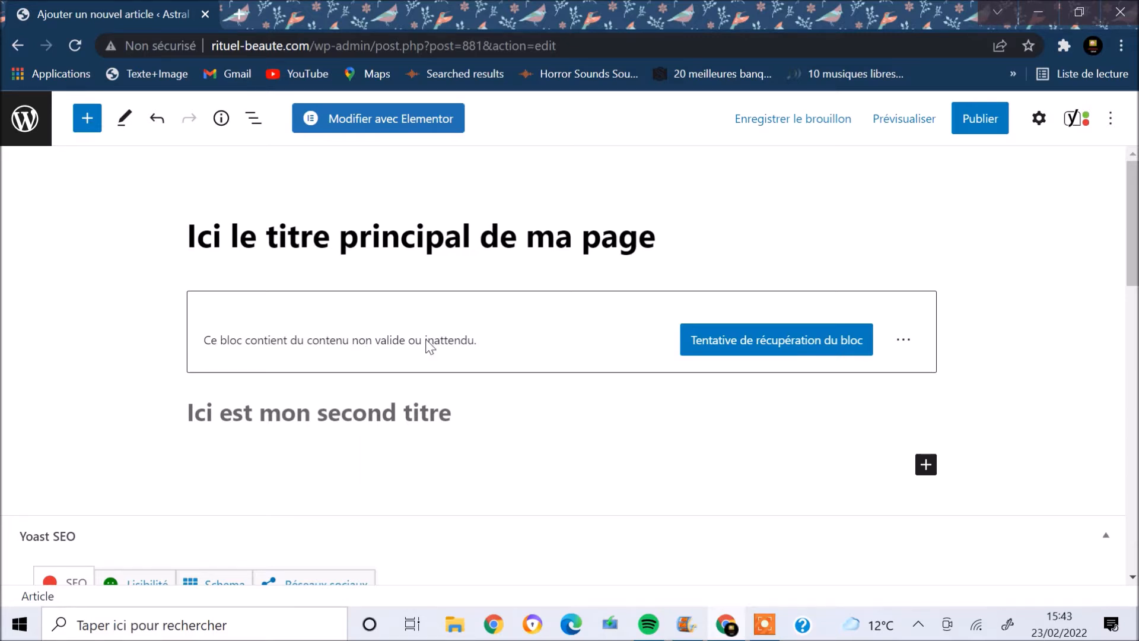
Step: Convert the invalid heading block into a Classic block
click(905, 343)
click(903, 343)
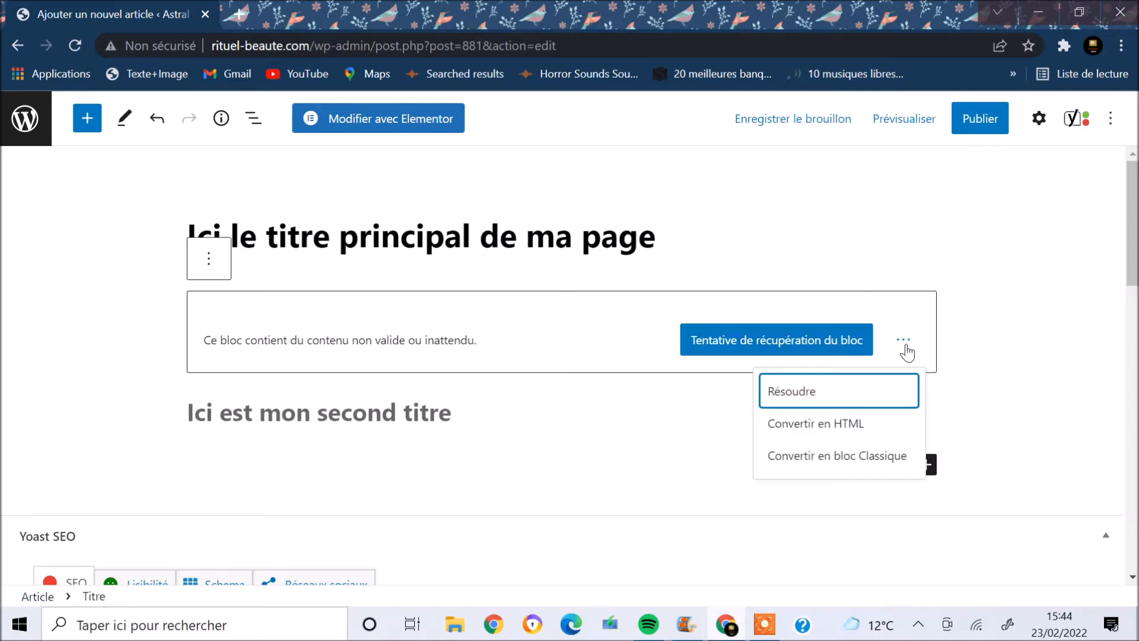
click(837, 459)
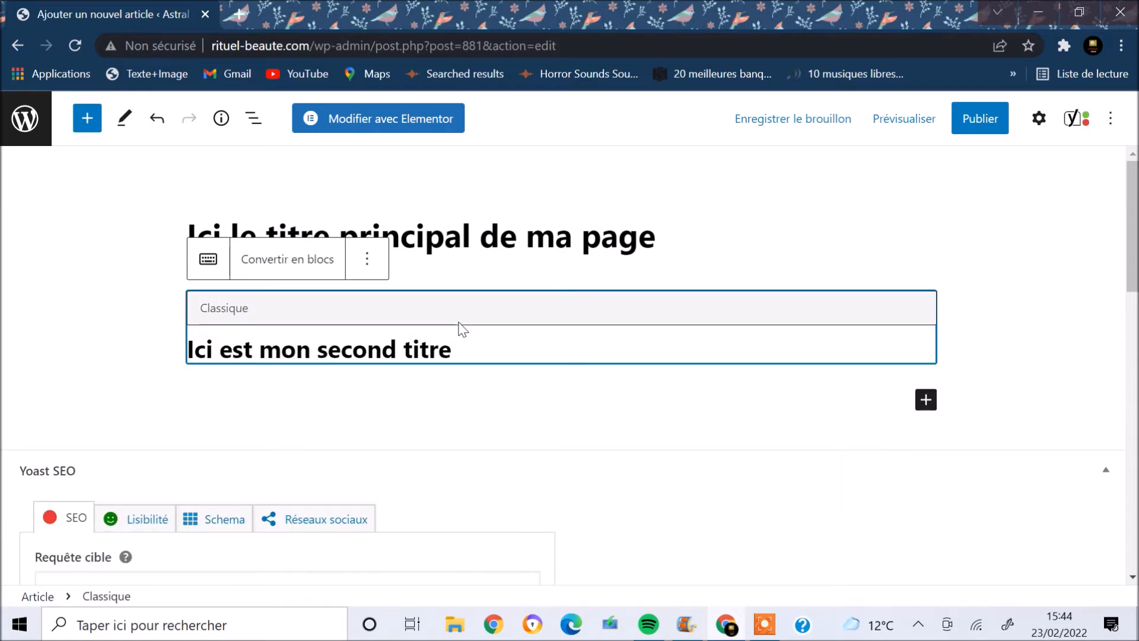
Step: Align the Classic block's heading text to the left after trying right alignment, and apply italic and bold to it
drag(460, 353, 186, 328)
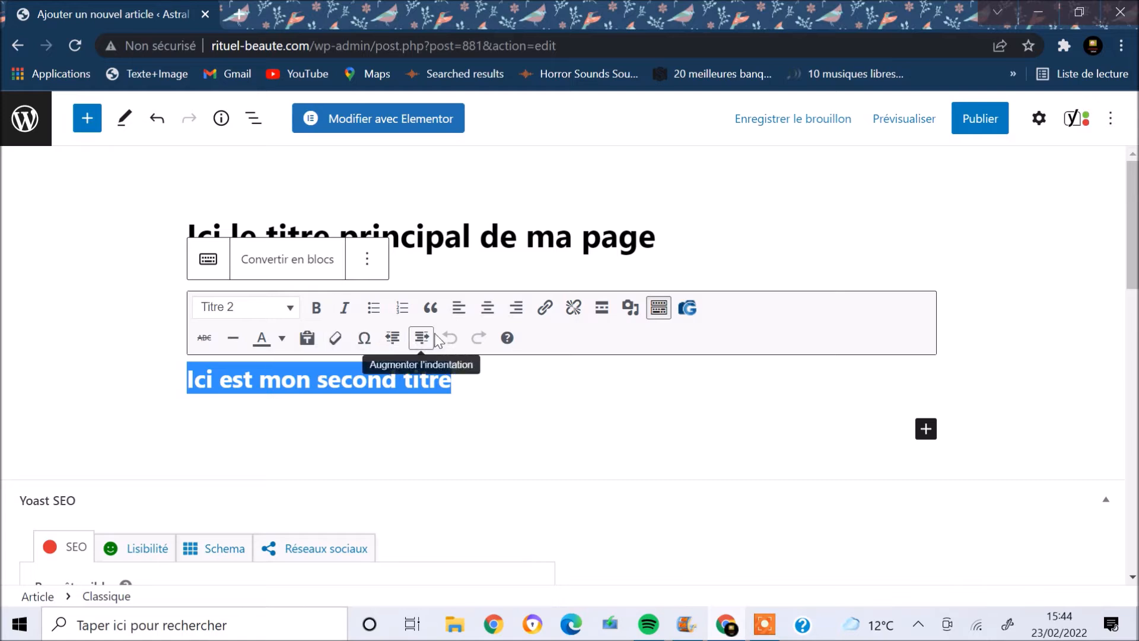
click(516, 307)
click(462, 310)
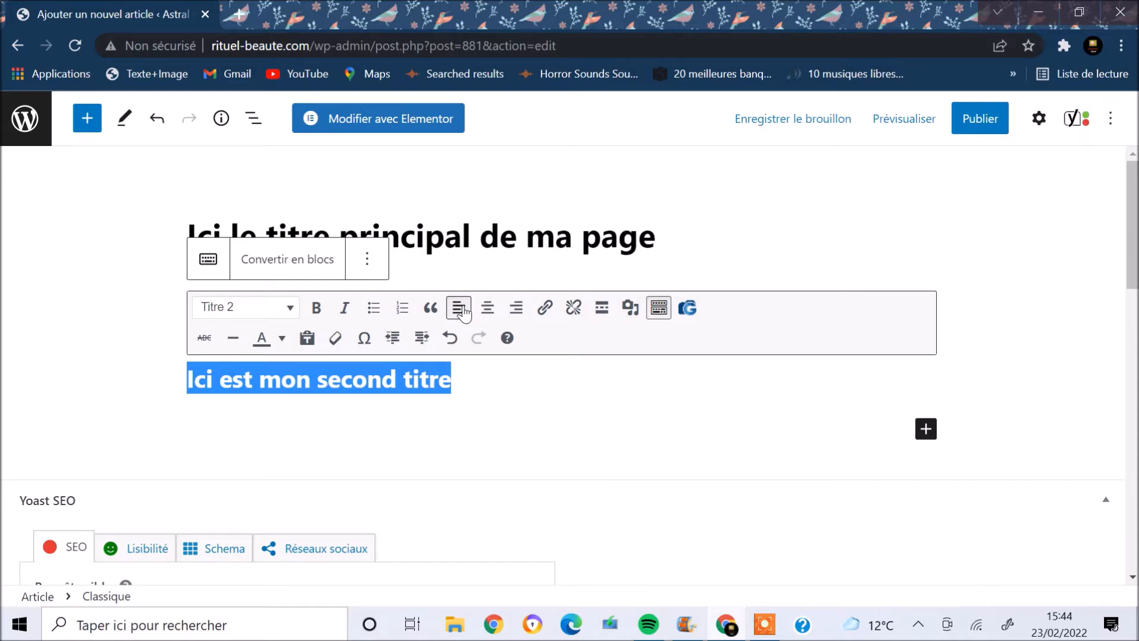
click(344, 308)
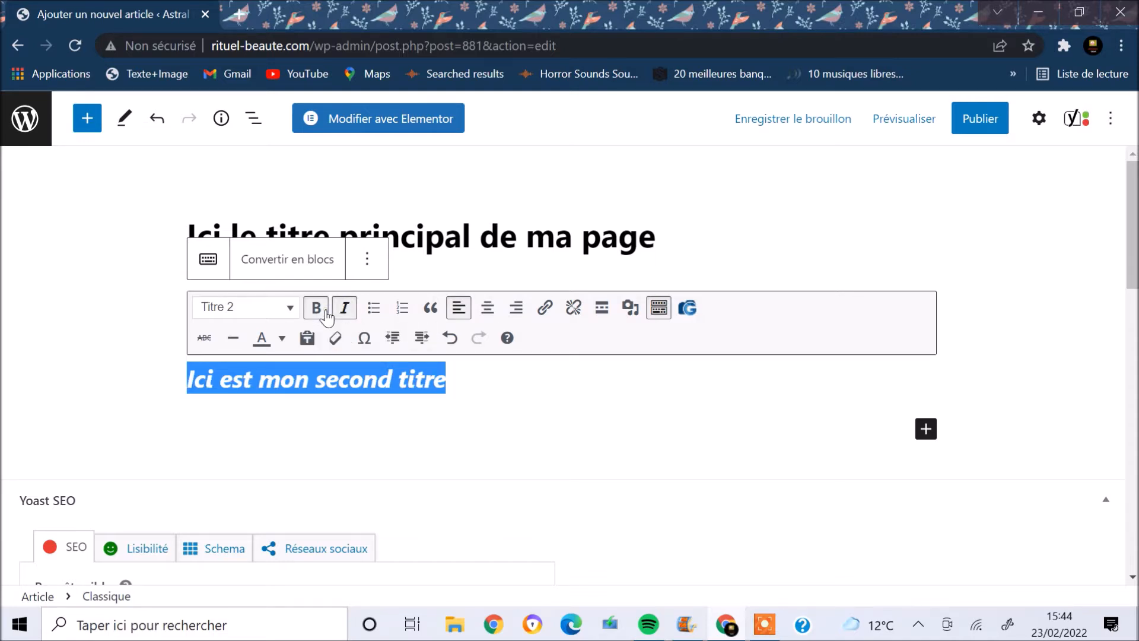
click(327, 314)
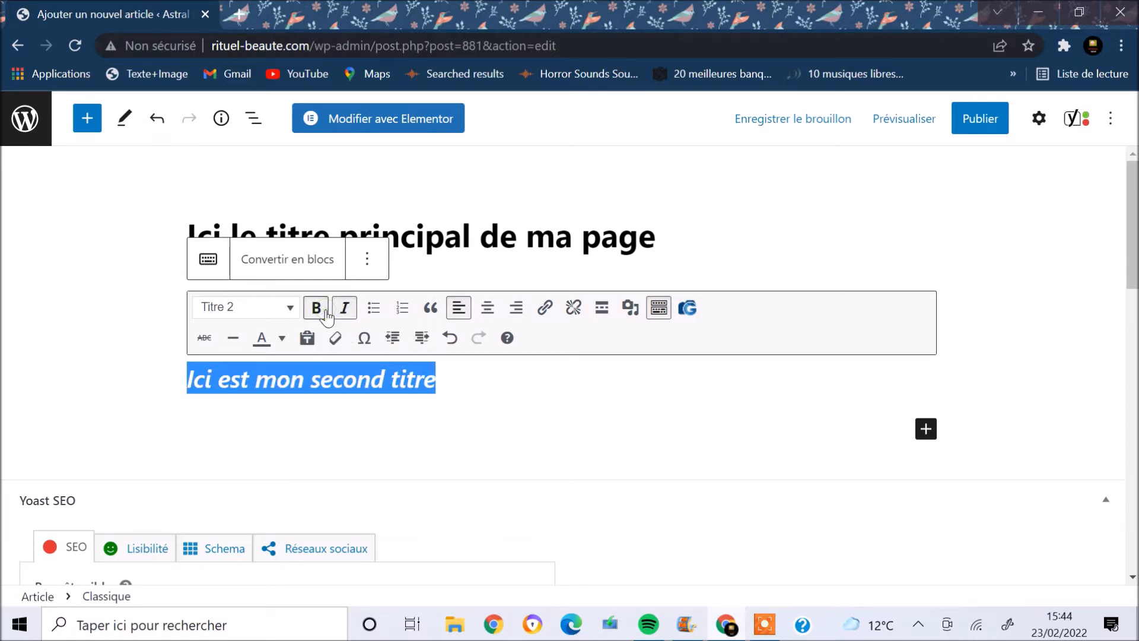
Step: Convert the Classic block containing the second heading back into regular blocks
click(366, 260)
click(306, 272)
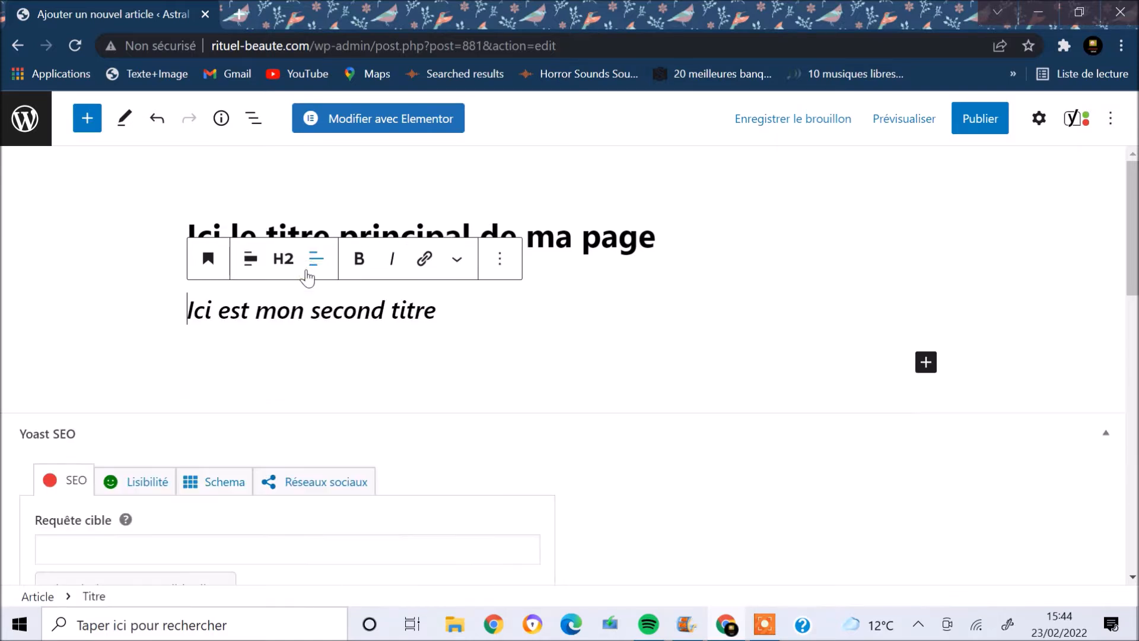
Step: Apply bold to the whole second heading and remove its italic formatting
drag(192, 307, 516, 338)
drag(189, 308, 468, 323)
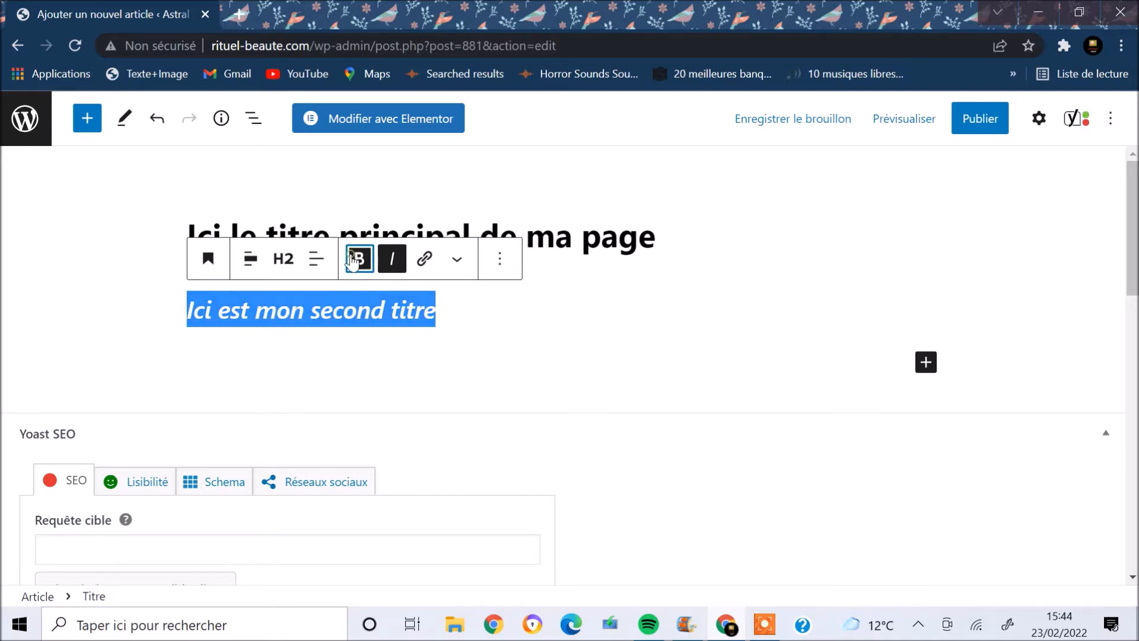
click(353, 260)
click(393, 259)
click(393, 259)
click(393, 259)
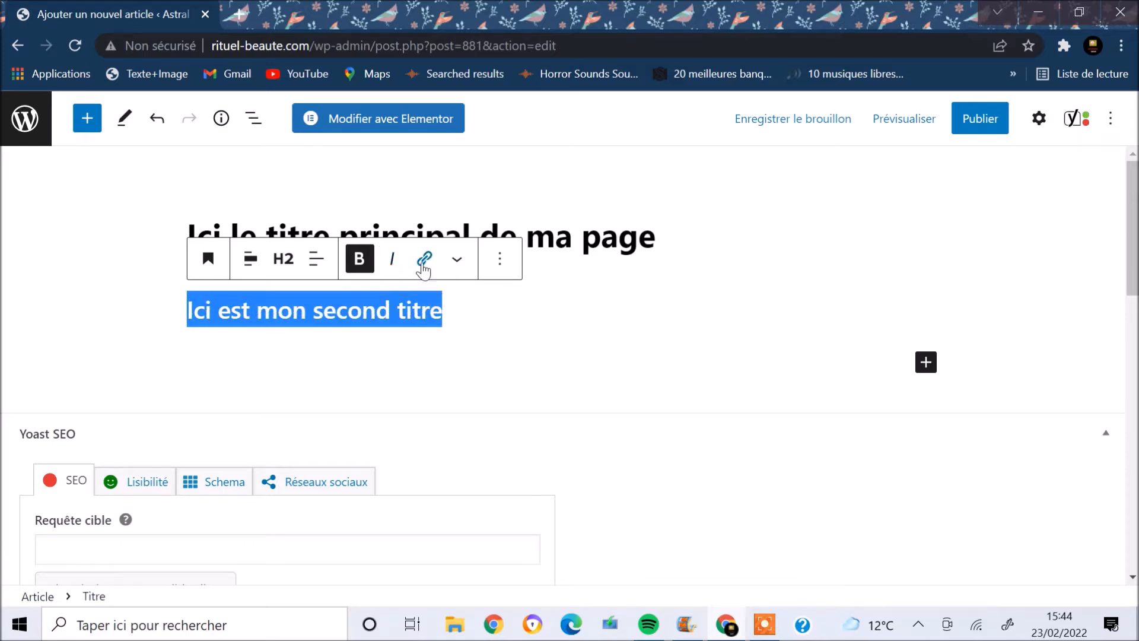
Step: Try the new-tab, nofollow and sponsored options in the second heading's link settings, and leave them without adding a link
click(424, 261)
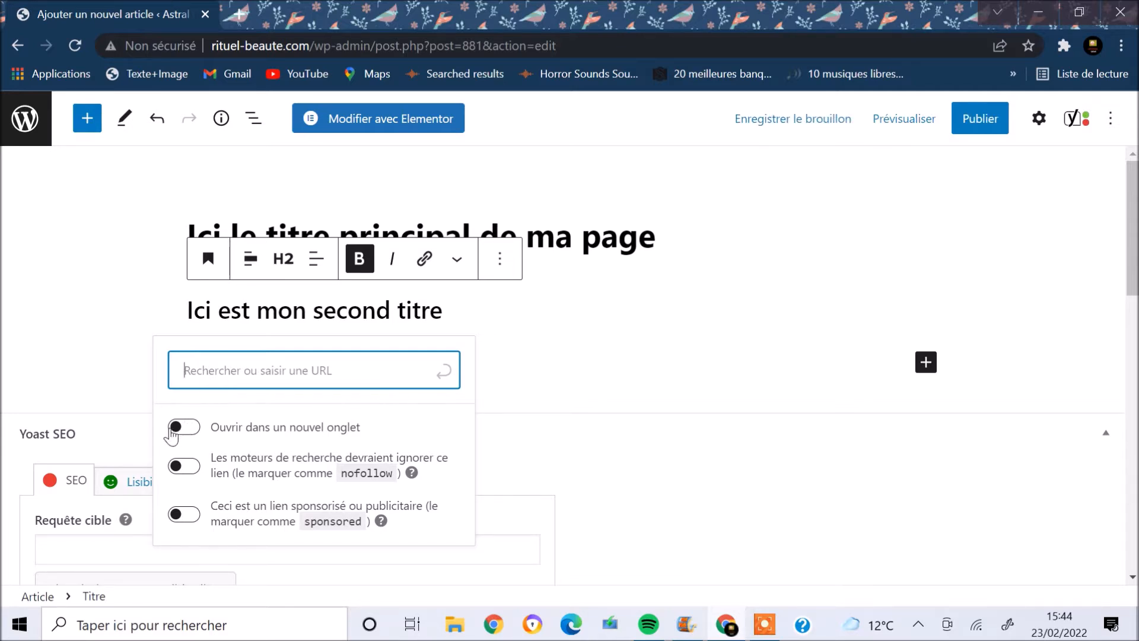
click(190, 430)
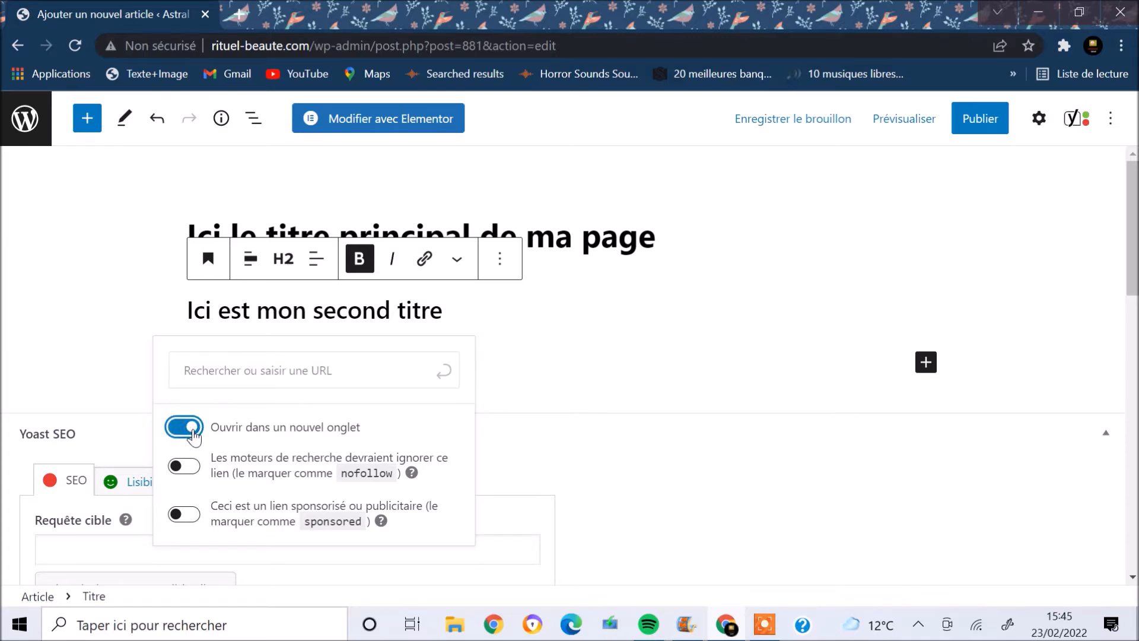
click(179, 432)
click(193, 521)
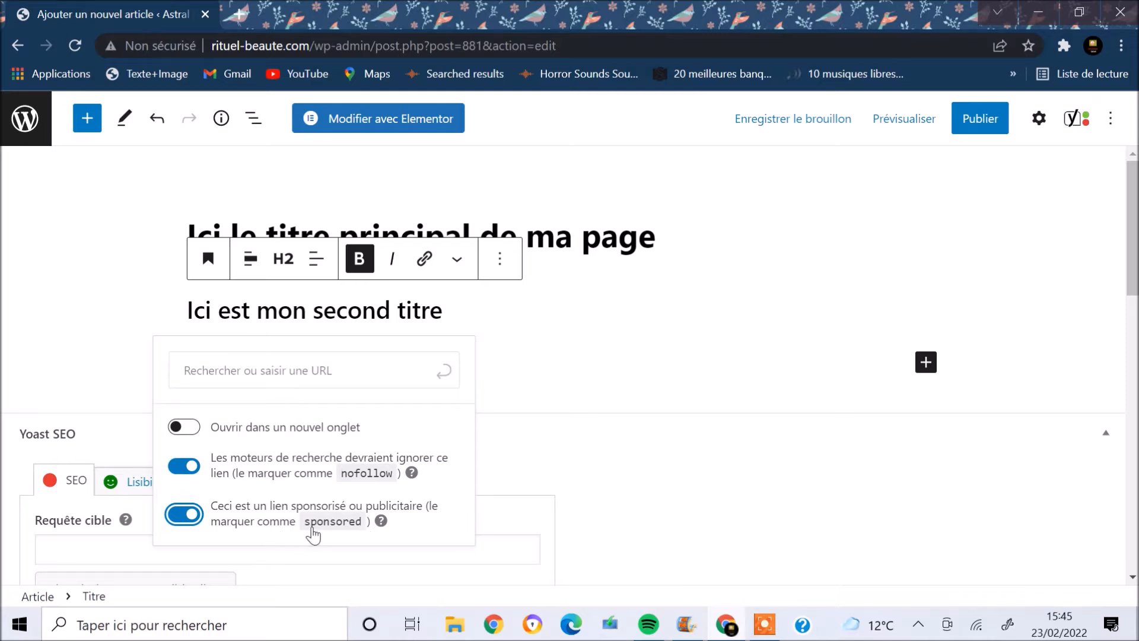
click(183, 520)
key(Escape)
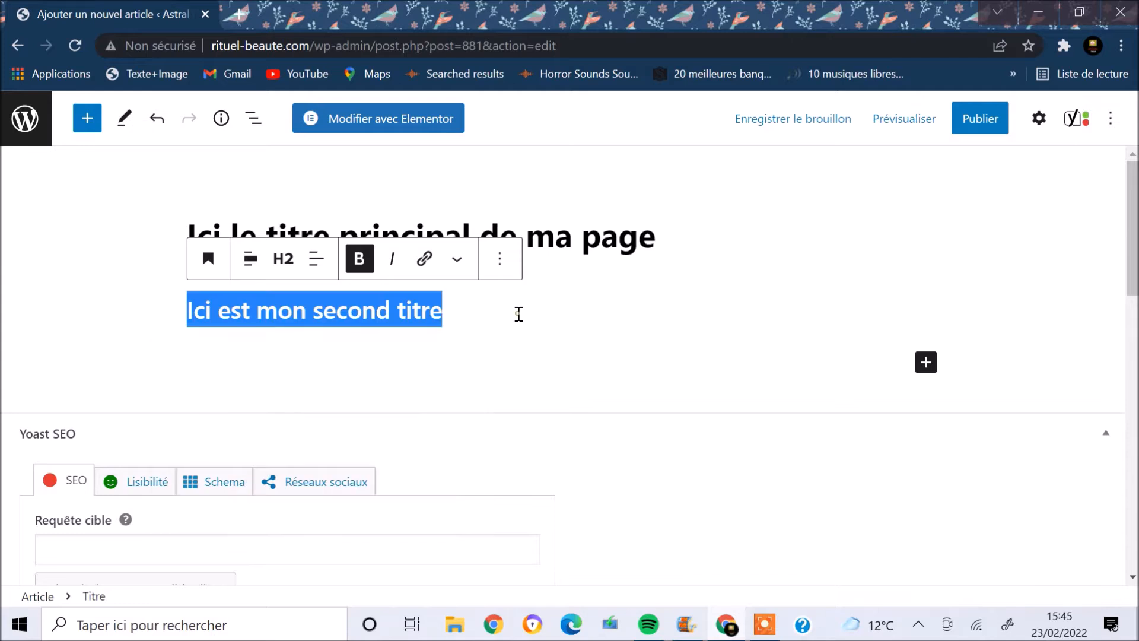
Step: Try strikethrough (Barrer) on the second heading's text and remove it again
click(456, 259)
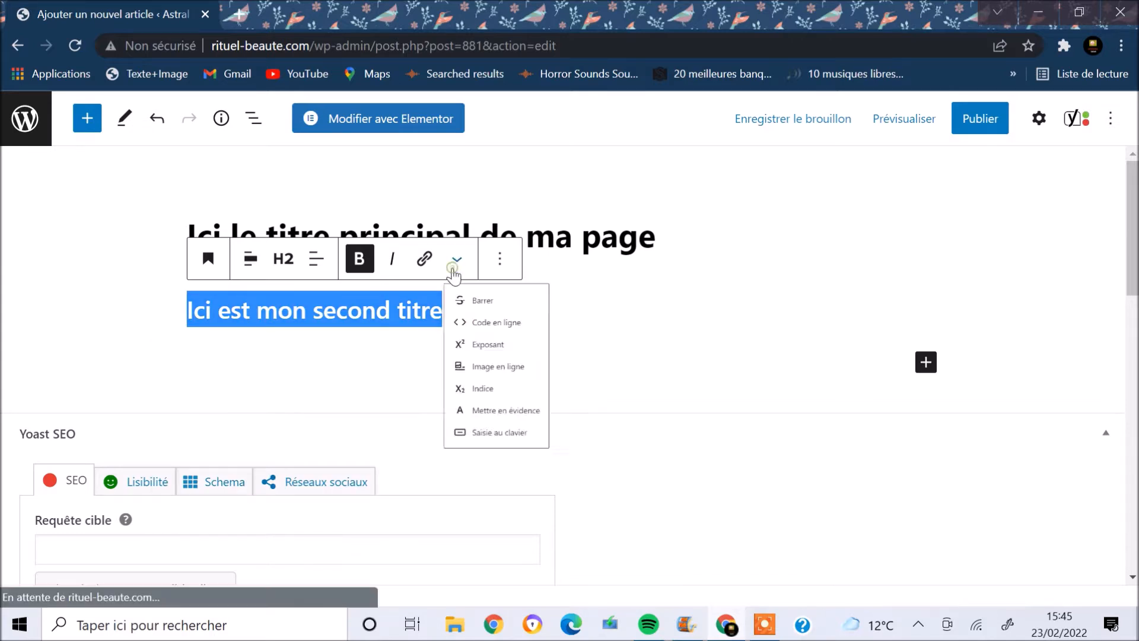
click(511, 320)
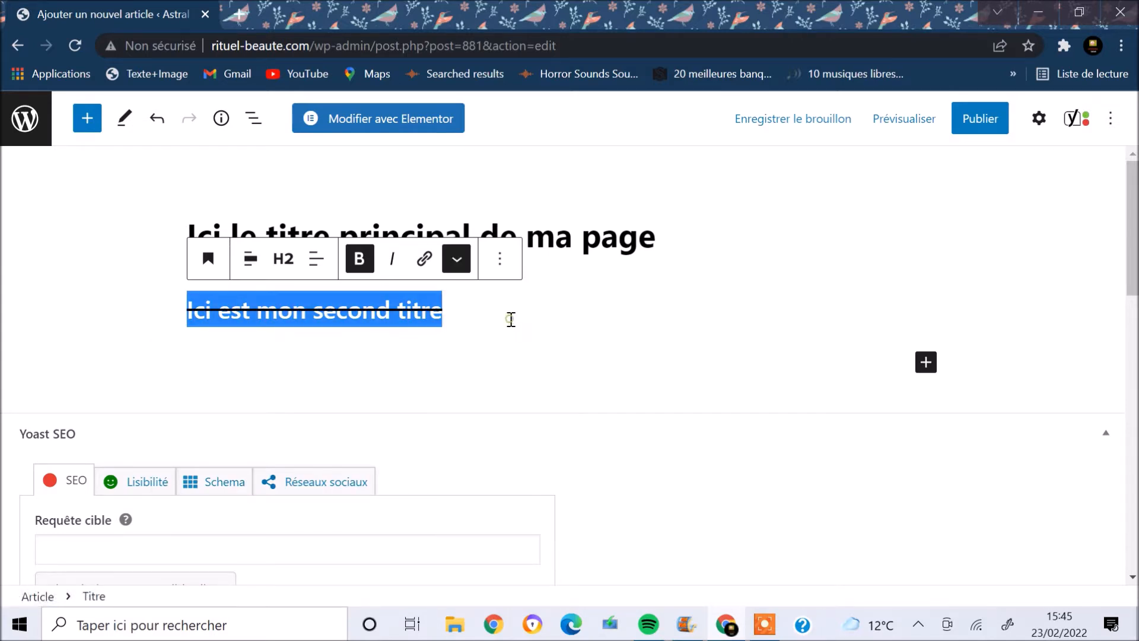
click(468, 266)
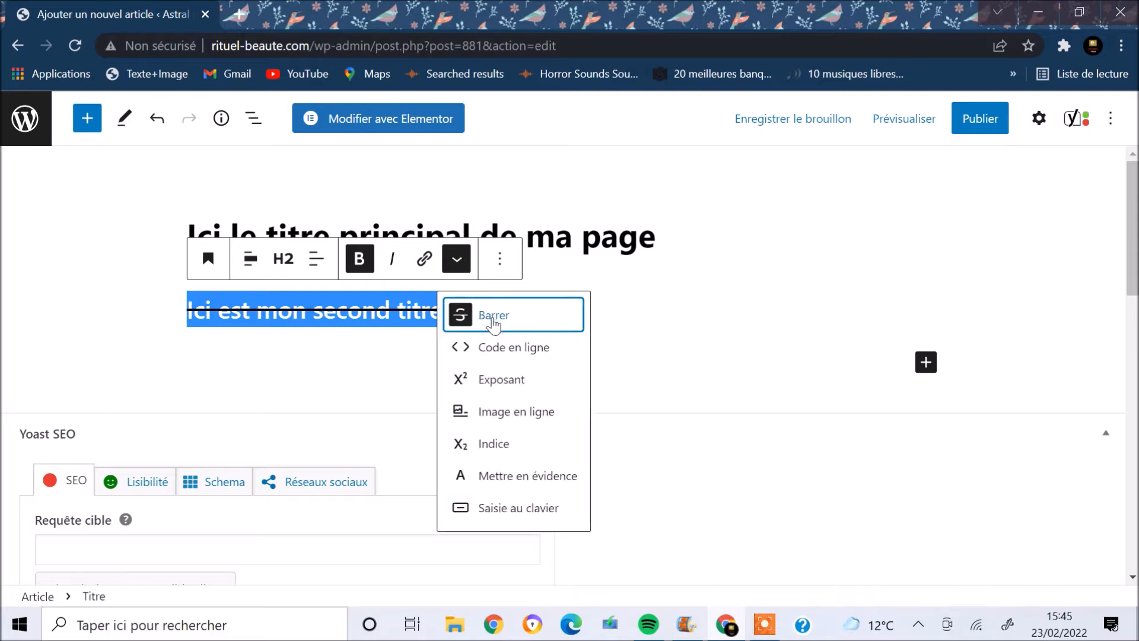
click(491, 316)
Step: Format the second heading's text as superscript (Exposant), adding a test 22 after it and deleting that test text
click(460, 271)
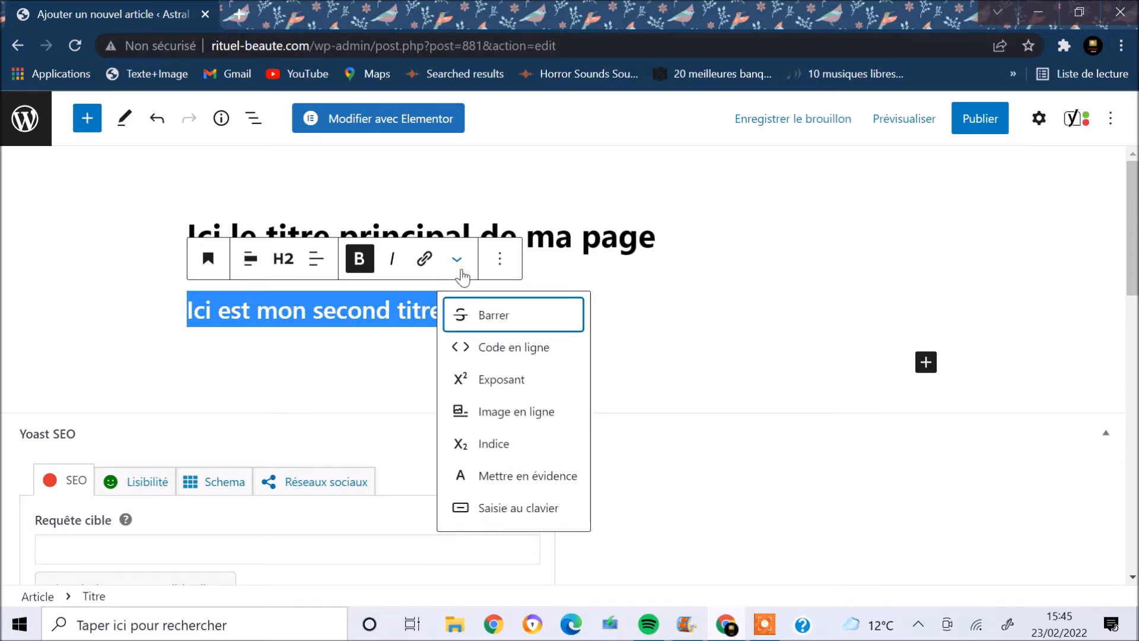
click(504, 387)
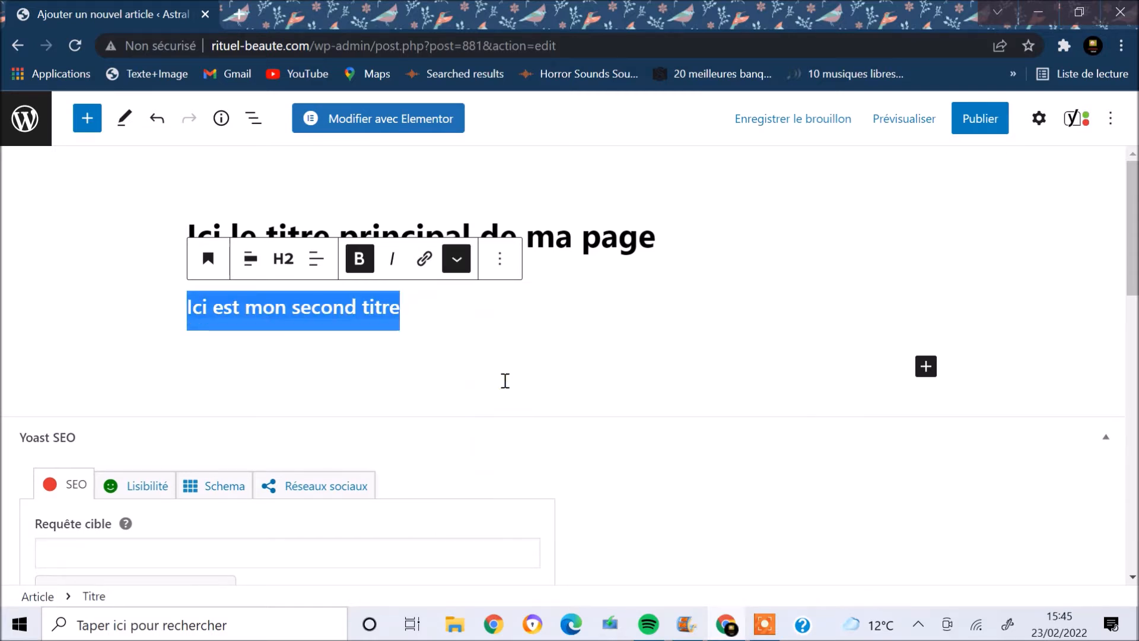
click(401, 309)
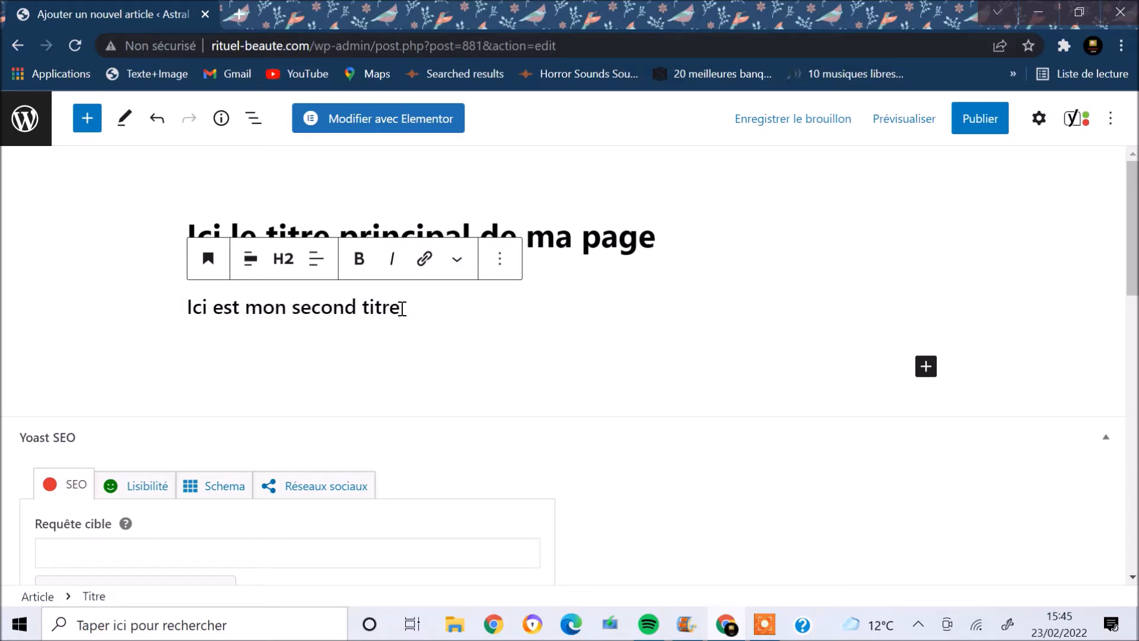
text(22)
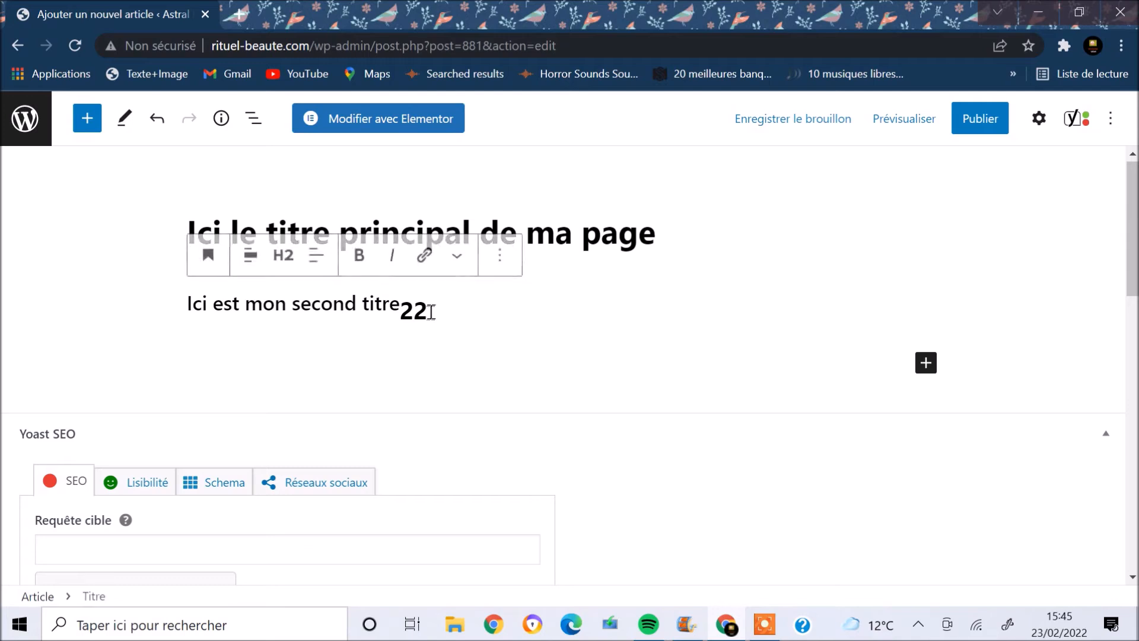
key(BackSpace)
key(BackSpace)
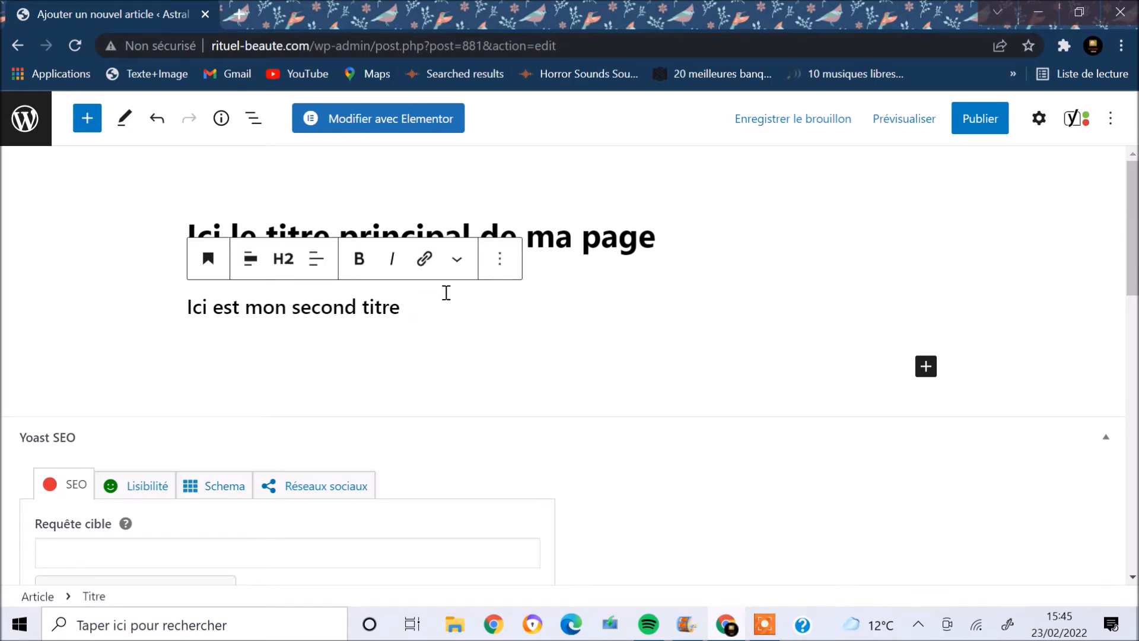
click(496, 275)
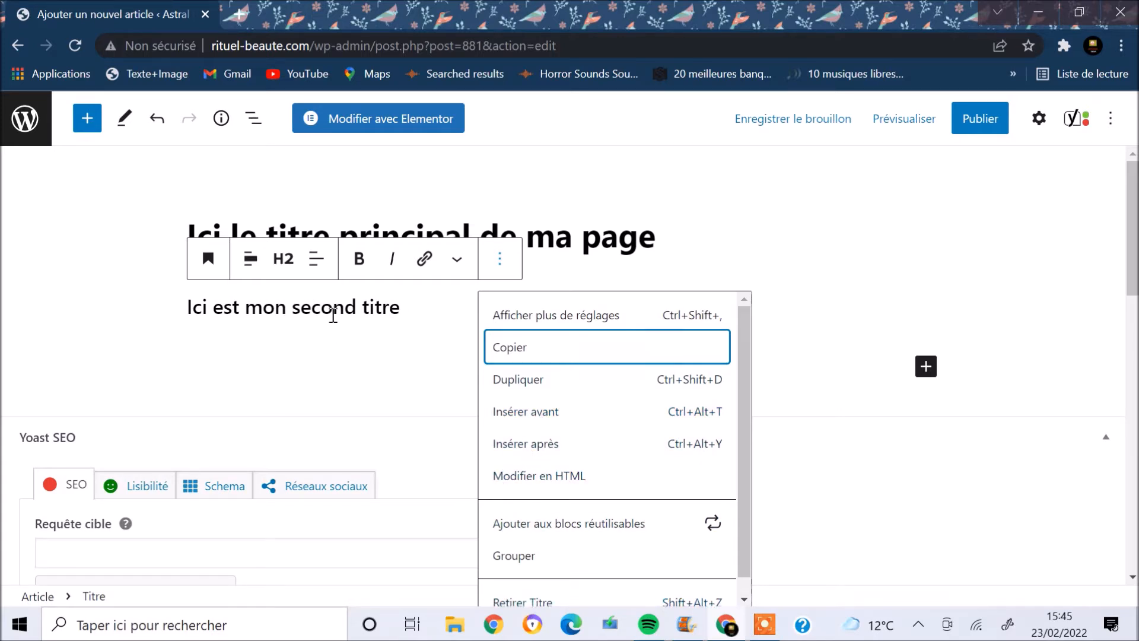
click(334, 314)
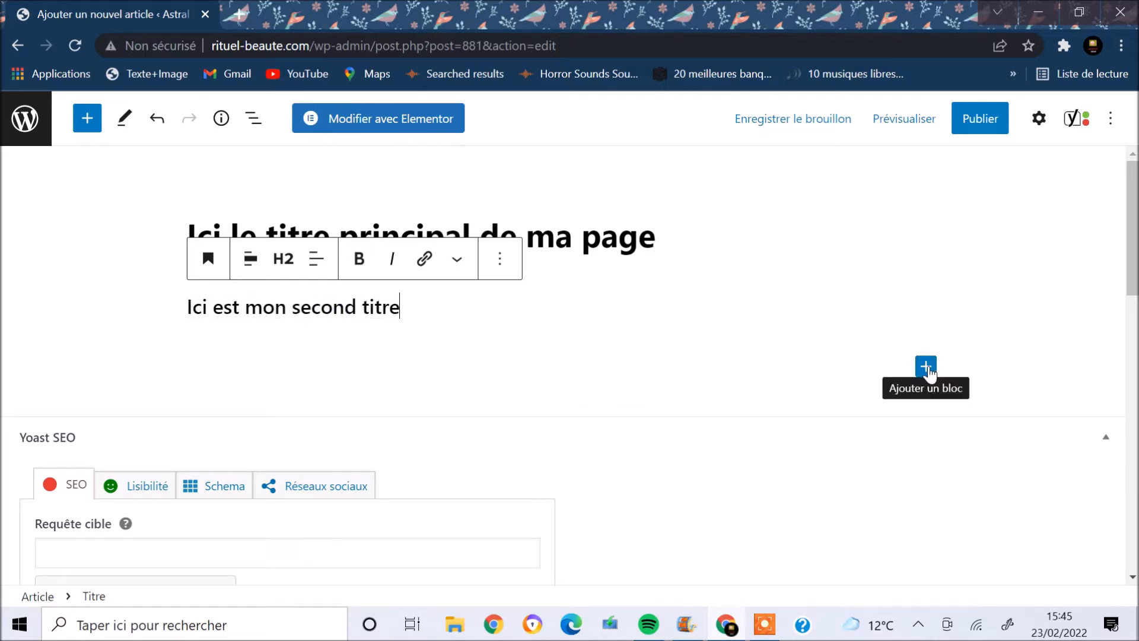
click(927, 367)
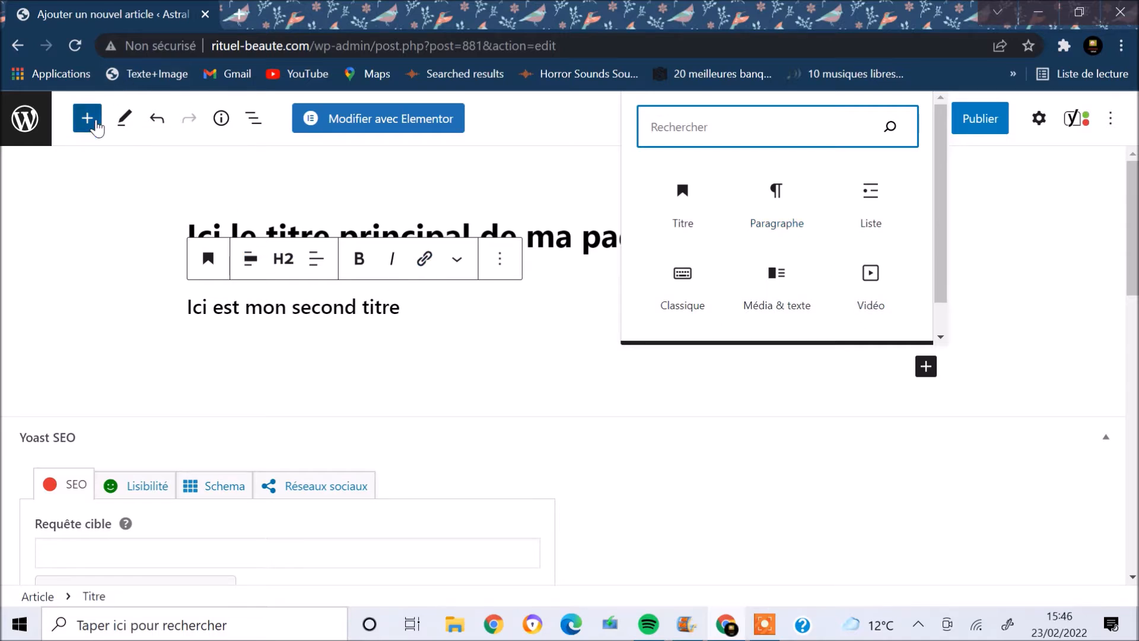
click(87, 118)
click(504, 272)
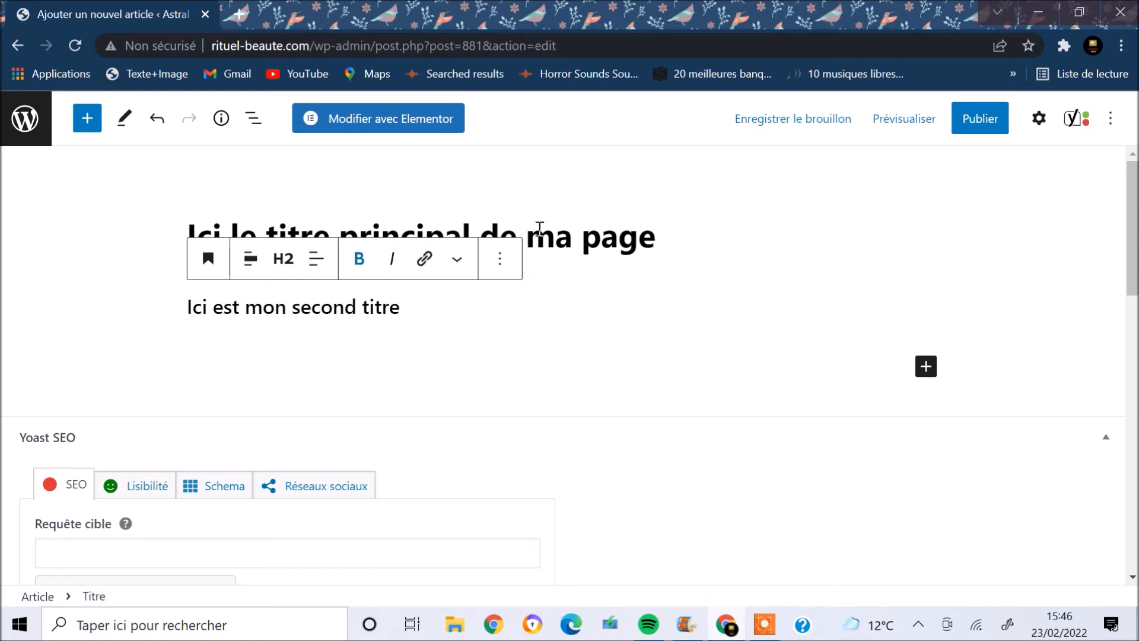
Step: View the second heading's HTML code and return the block to visual editing
click(500, 259)
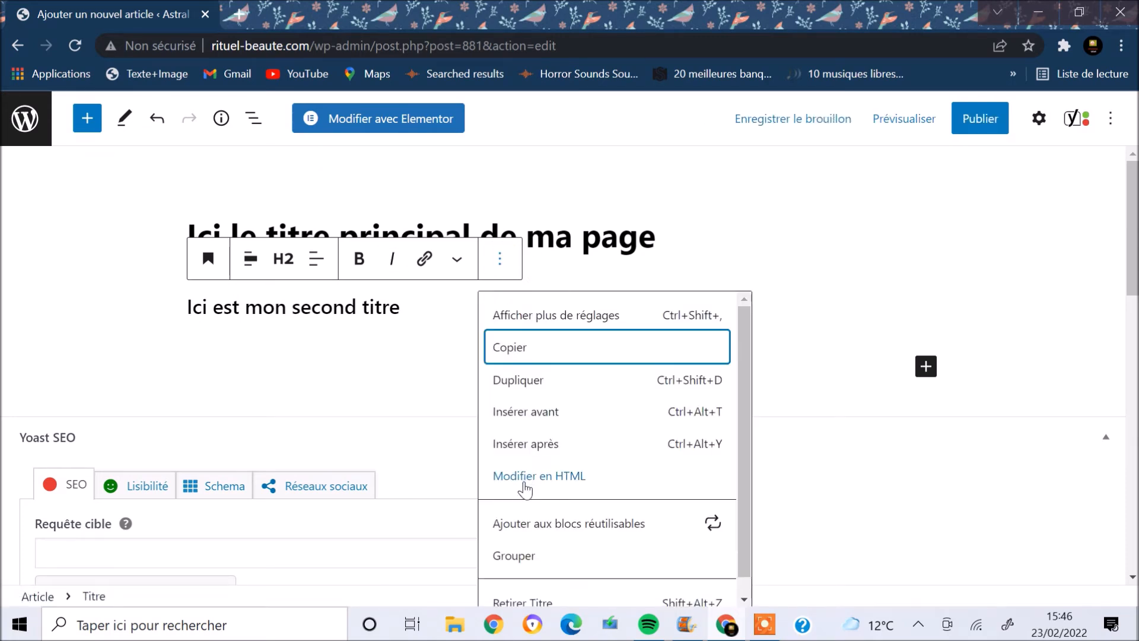
click(523, 477)
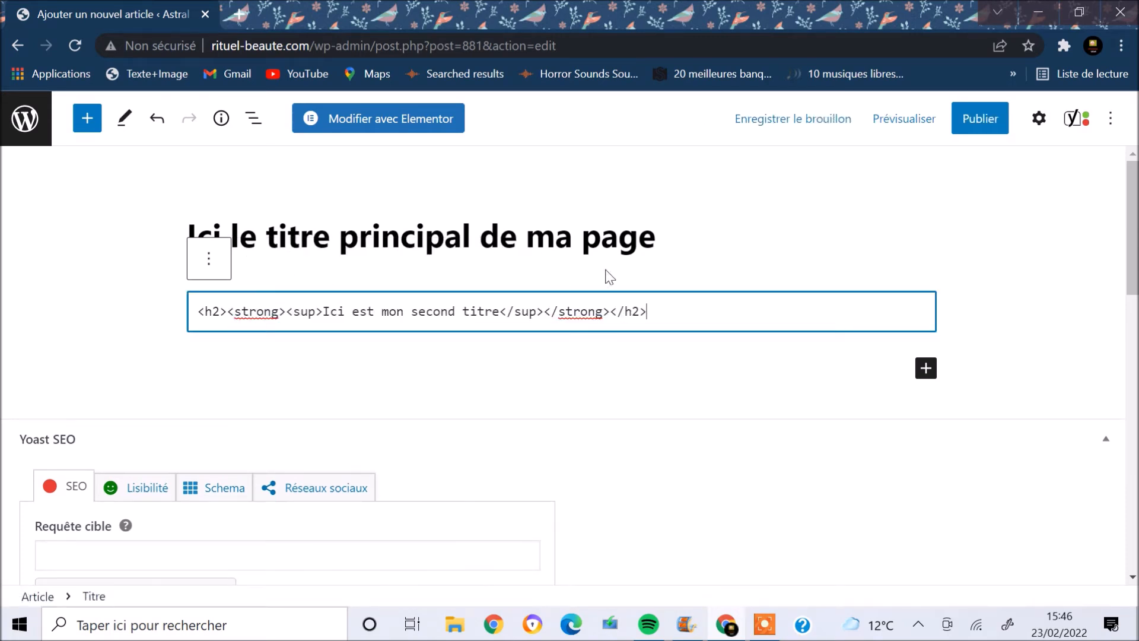
click(208, 259)
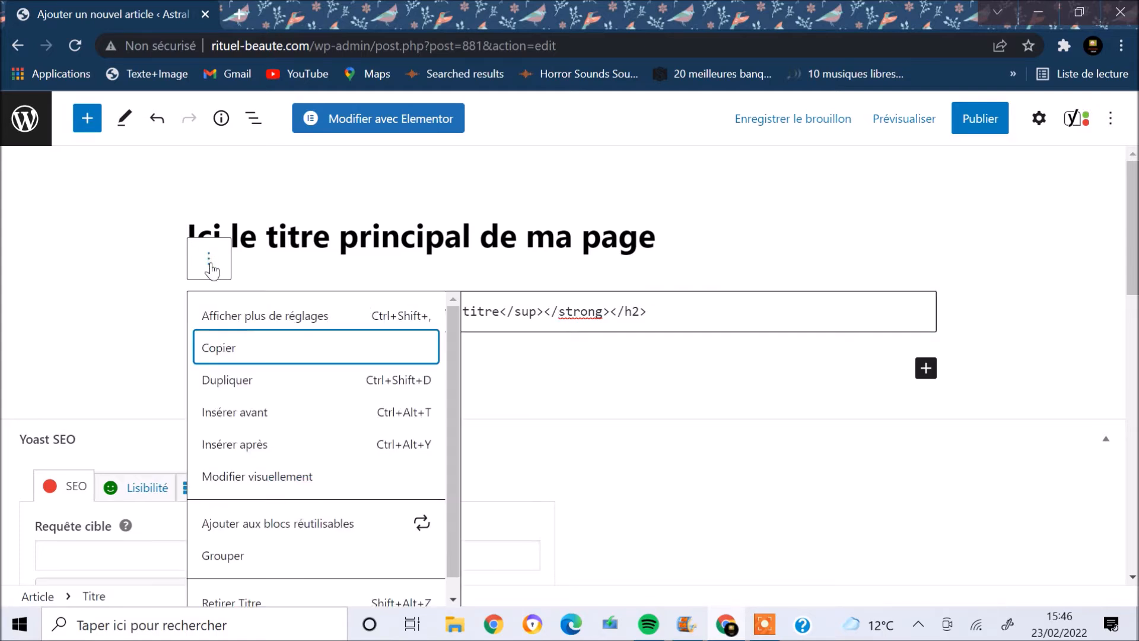
click(252, 477)
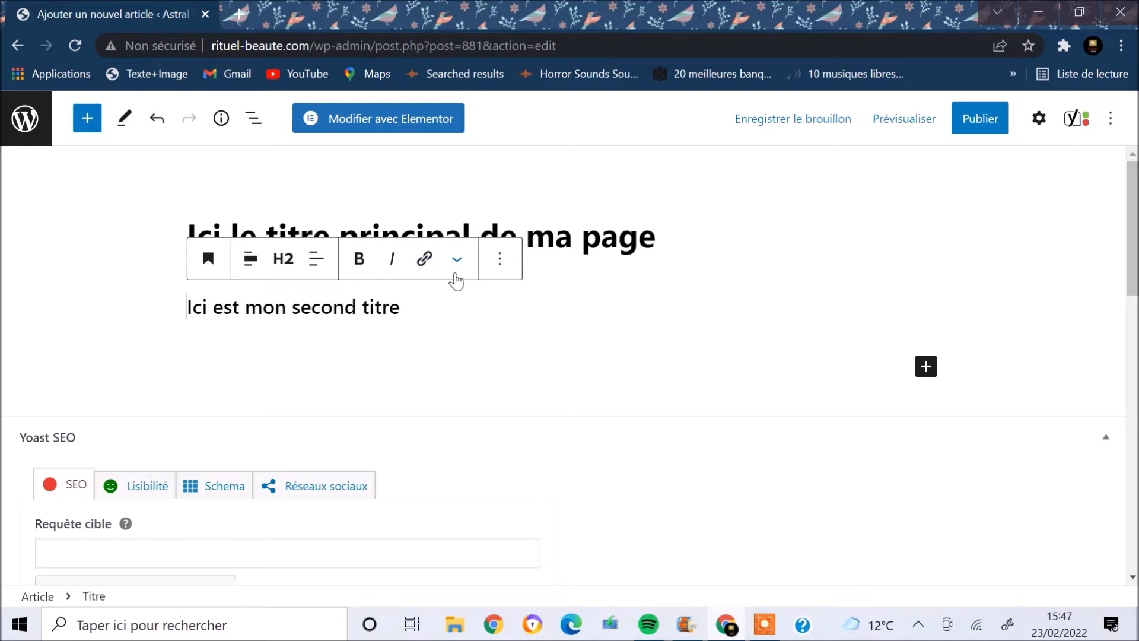
click(455, 274)
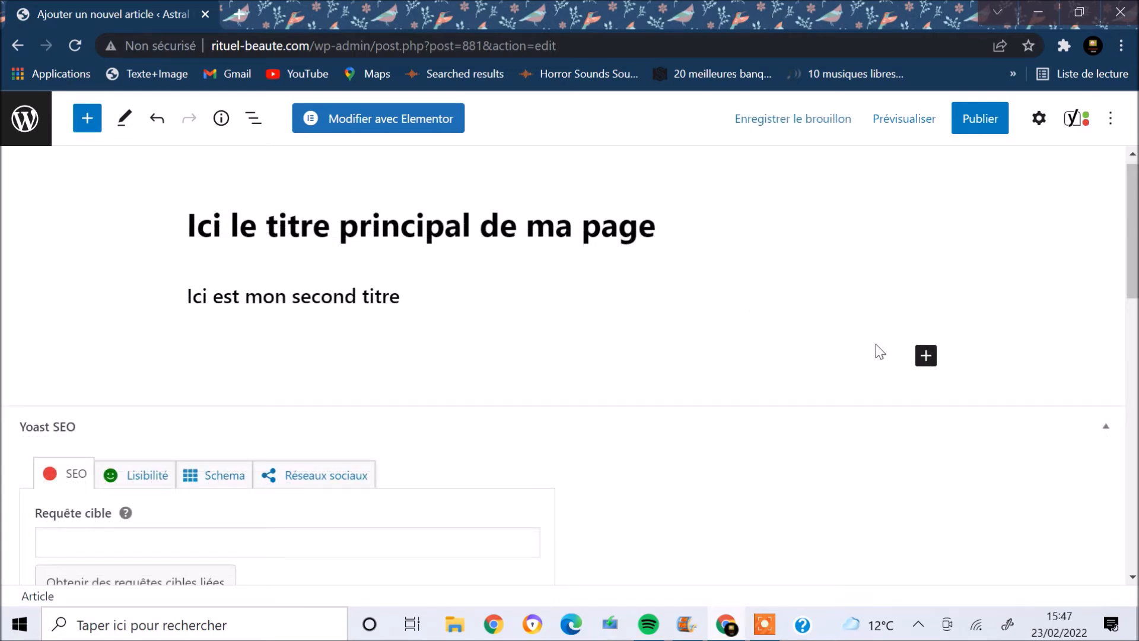
Step: Add a Paragraph block below the second heading with the text "Ici se trouve mon paragraphe"
click(924, 359)
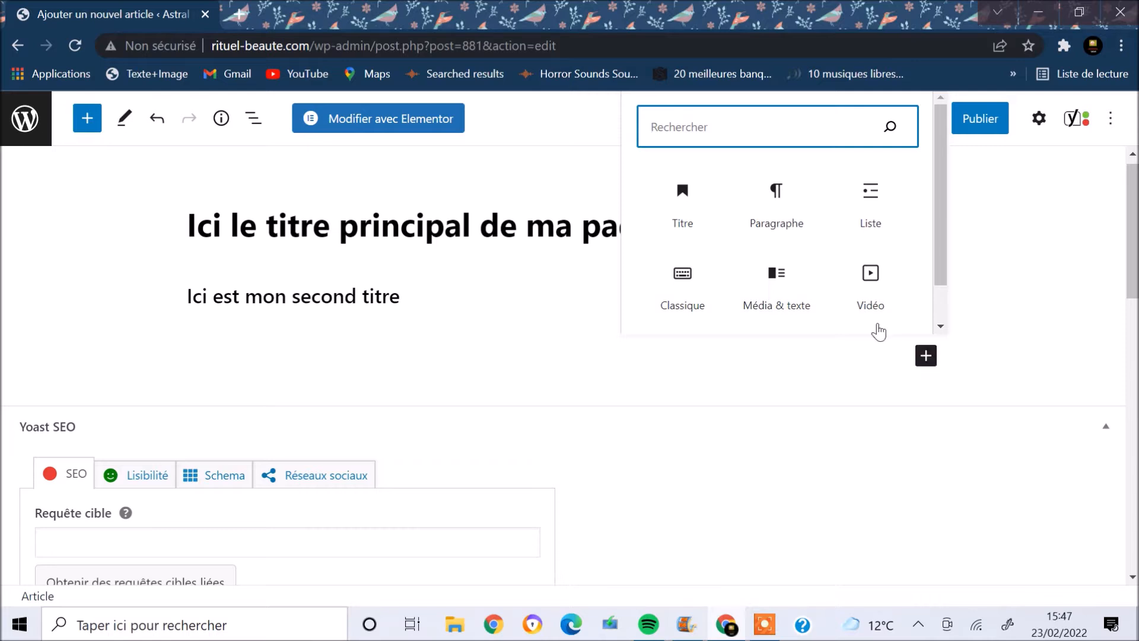
click(786, 212)
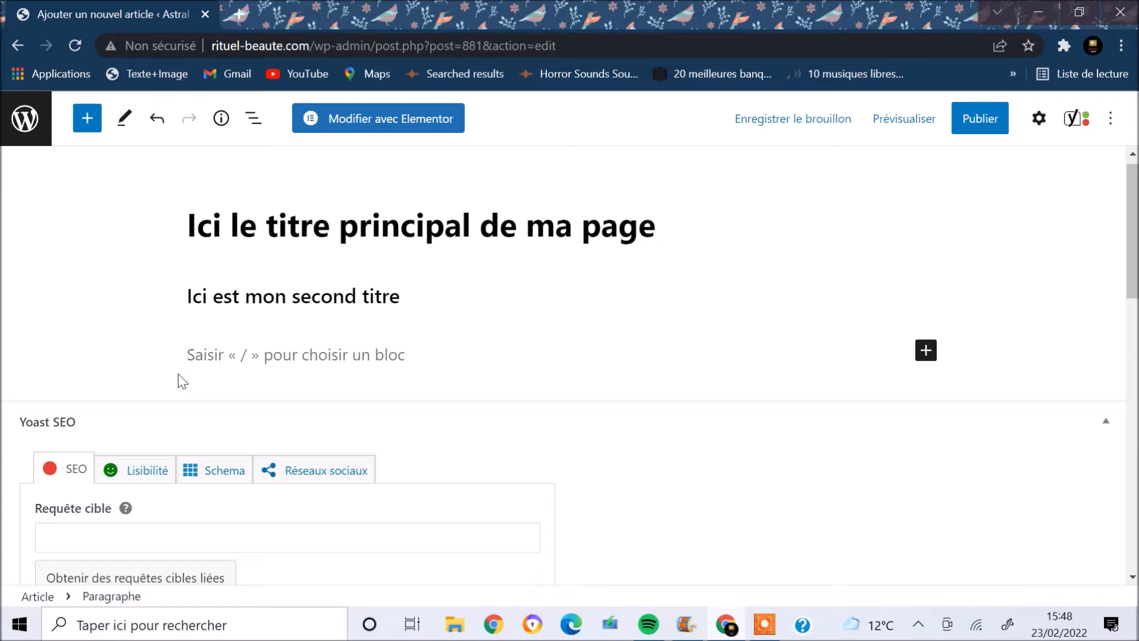
text(Ici se tro)
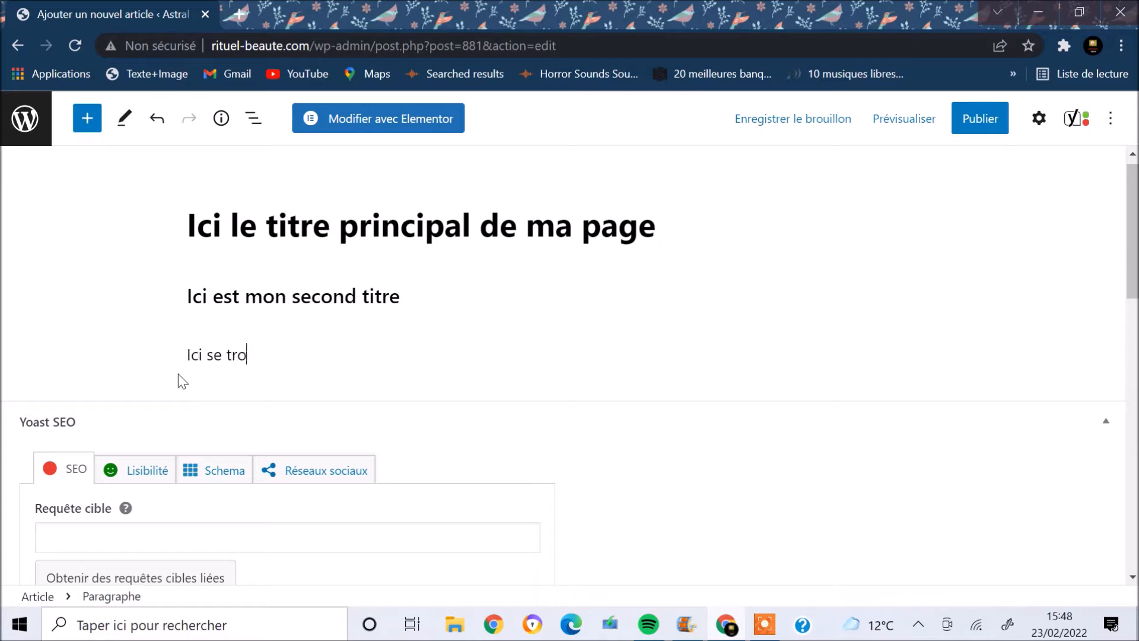
text(uve mon paragraphe)
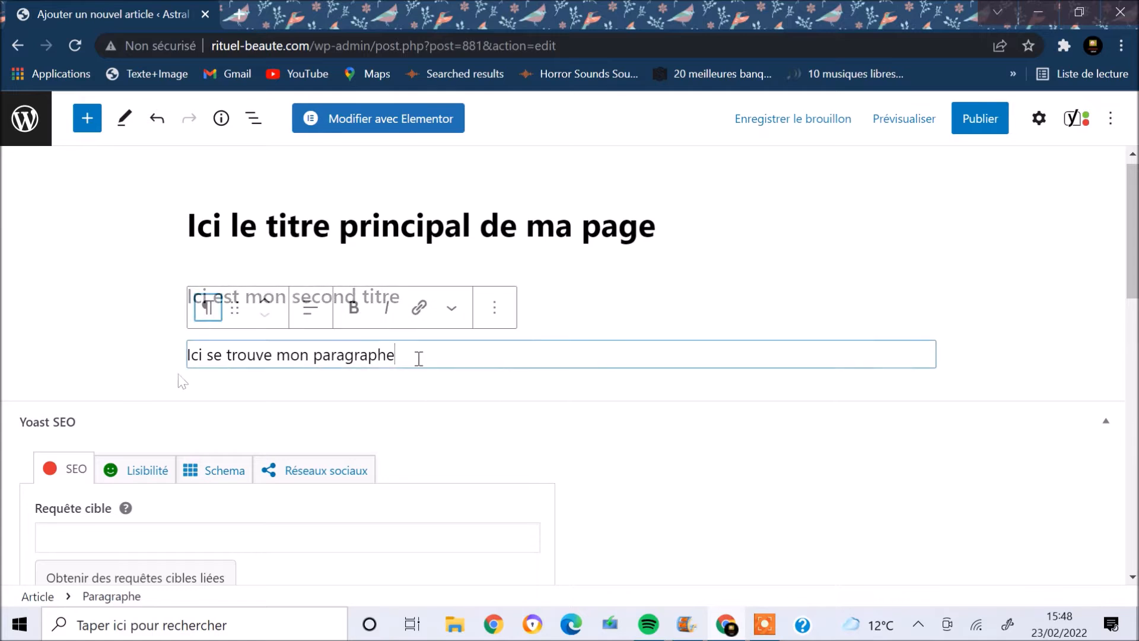
Step: Check the paragraph's transform and alignment options, and try bold and italic on its whole text, removing both again
drag(417, 356, 181, 353)
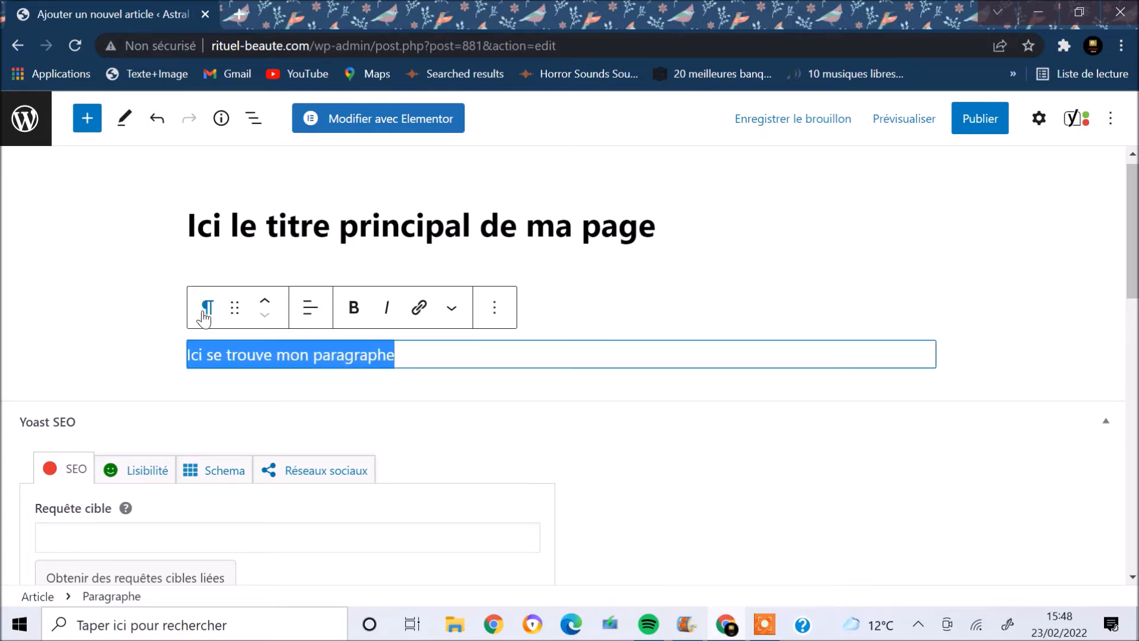
click(208, 307)
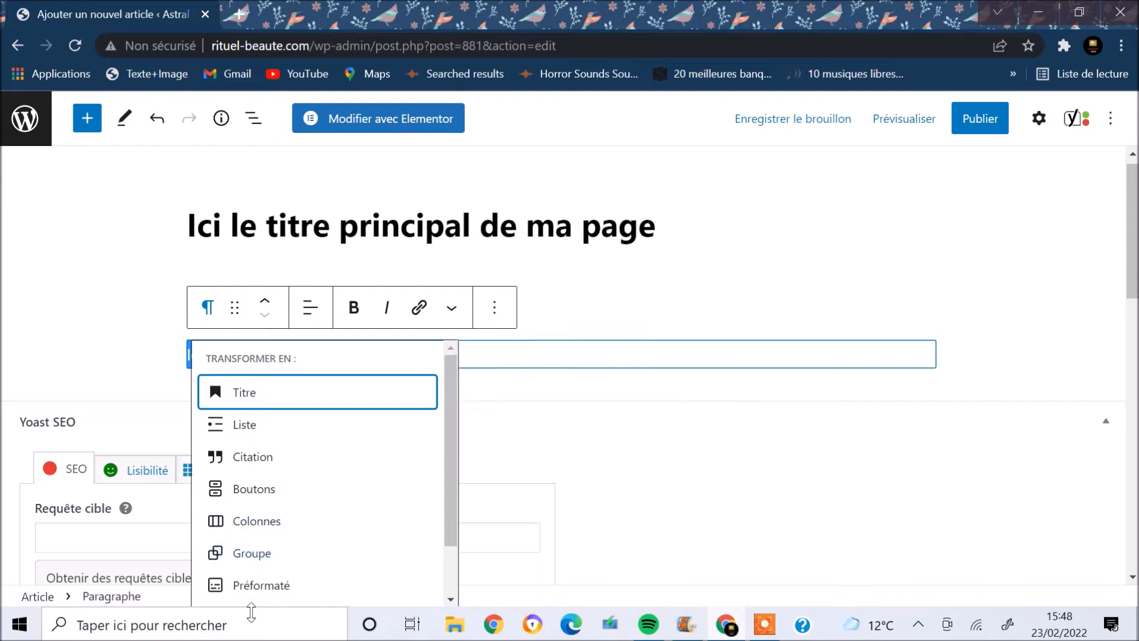
click(235, 308)
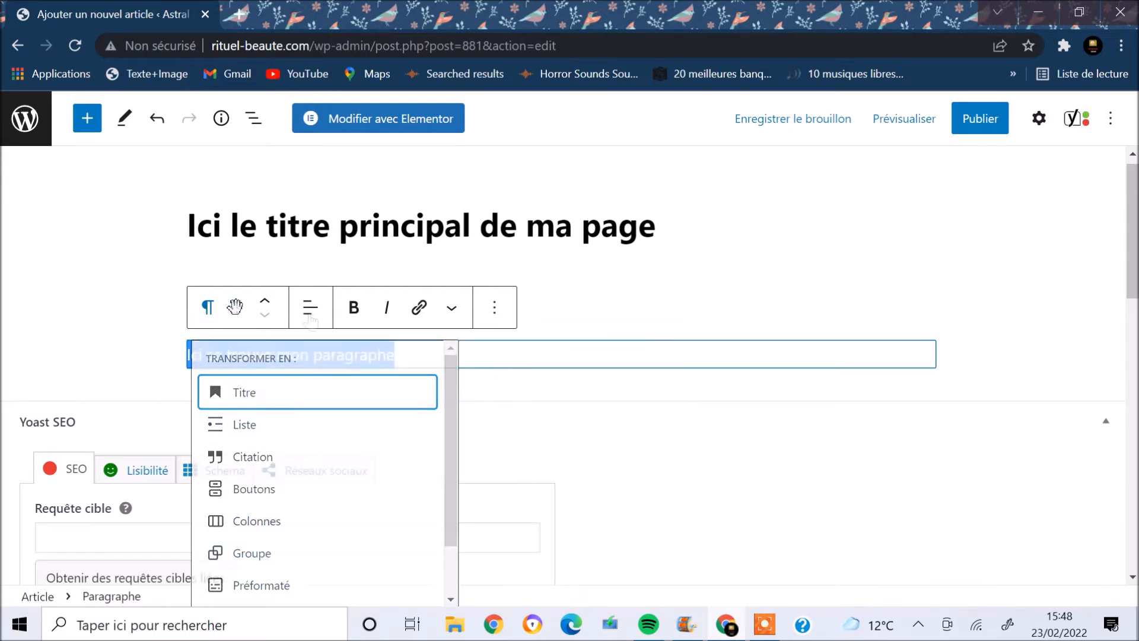
click(311, 317)
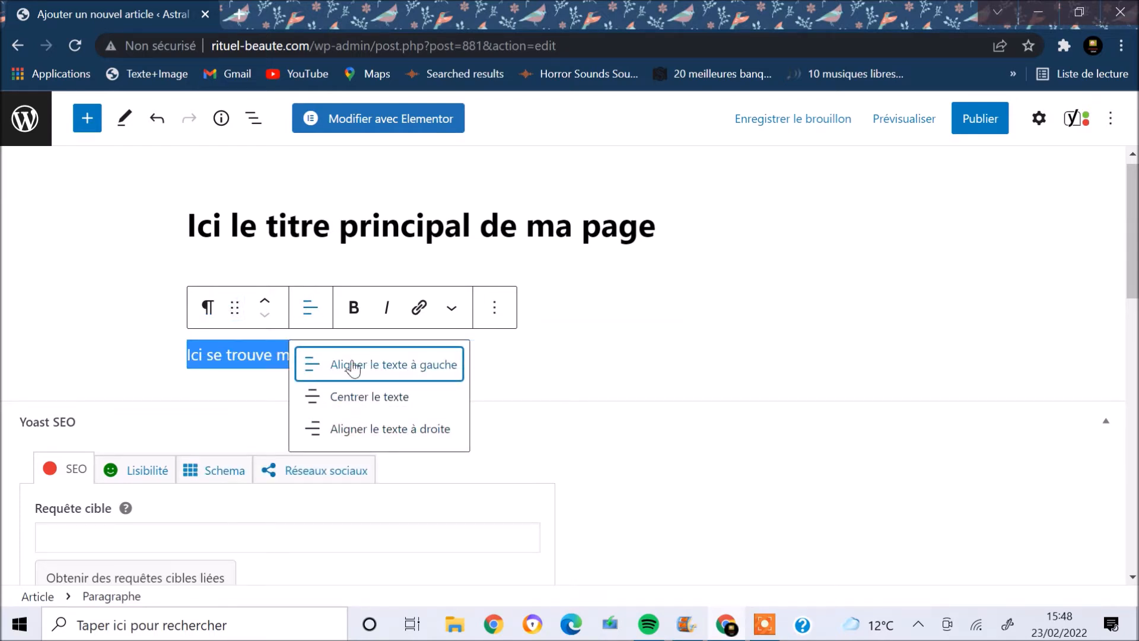
click(354, 313)
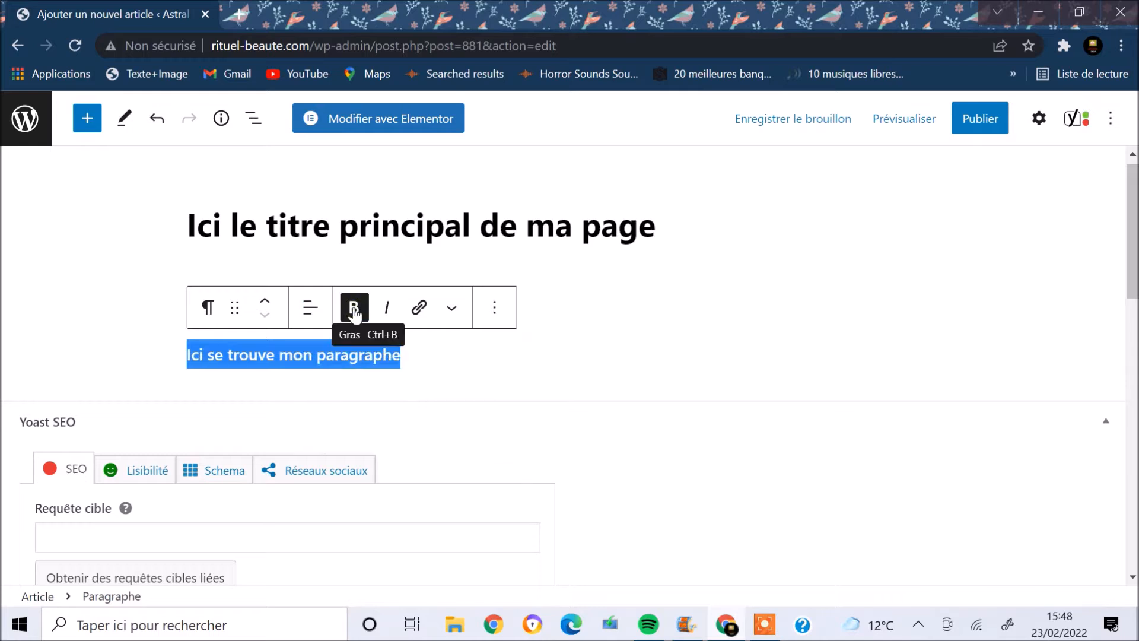
click(355, 314)
click(386, 309)
click(388, 310)
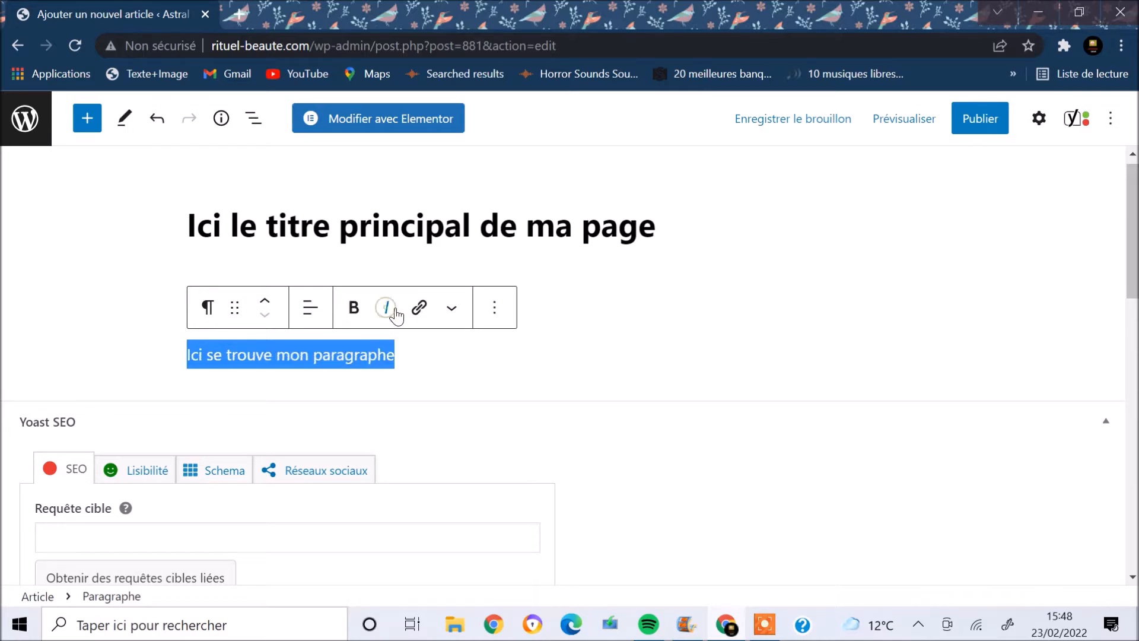
Step: Highlight the whole paragraph text in red with the Mettre en évidence option
click(452, 315)
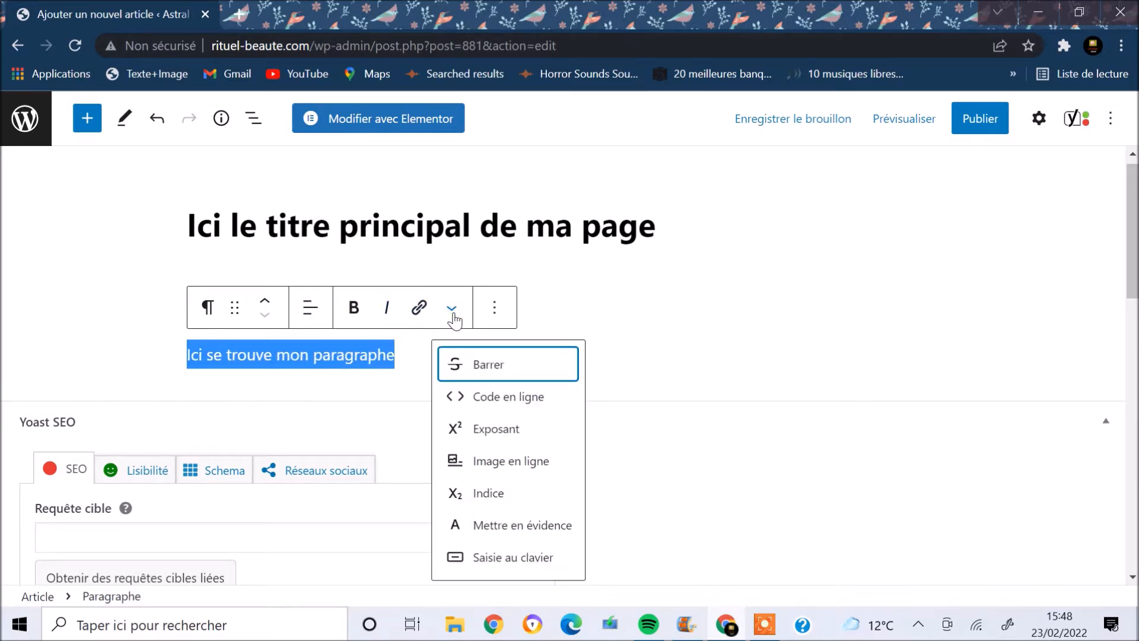
click(500, 528)
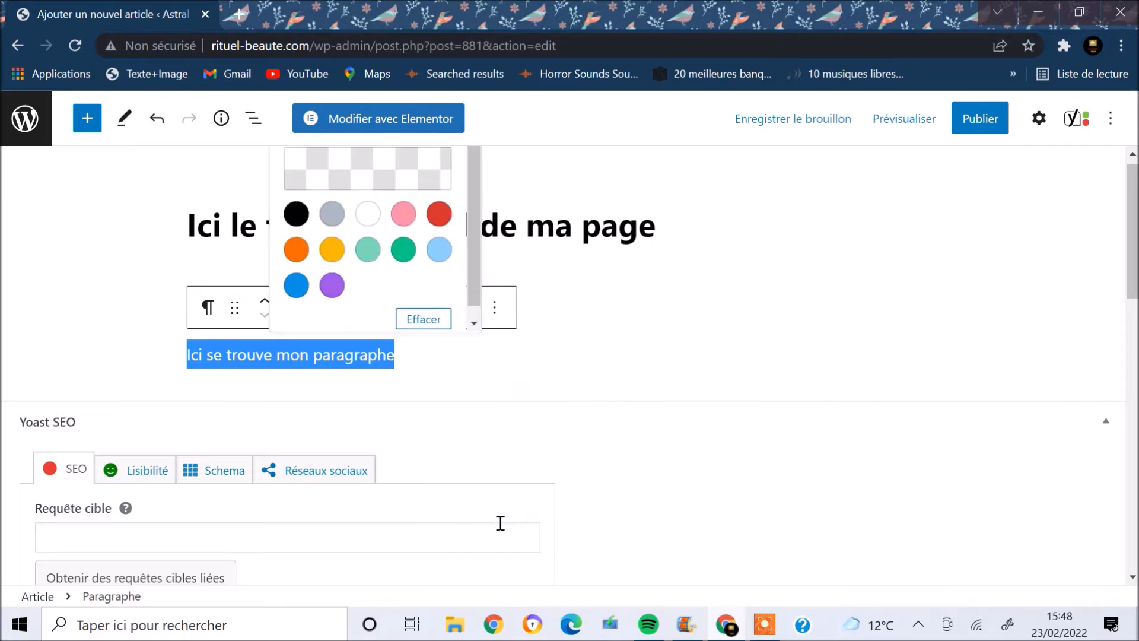
click(438, 214)
click(412, 366)
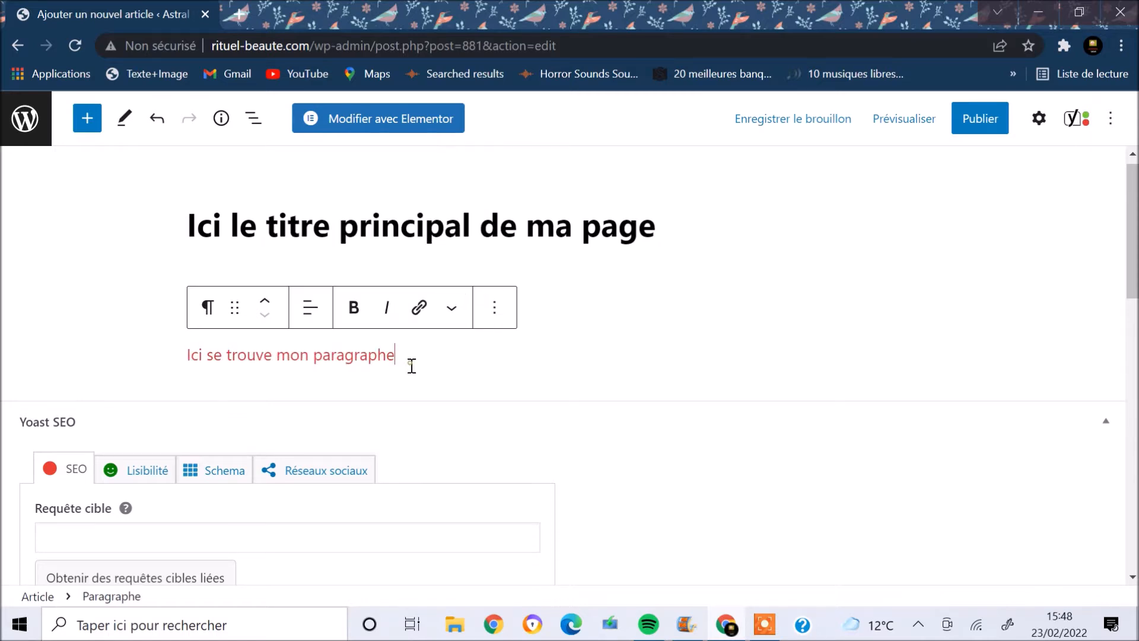
Step: Insert exfoliant-visage-astral-butterfly.jpg from the media library as an inline image over the selected paragraph text
drag(399, 361, 173, 372)
click(451, 308)
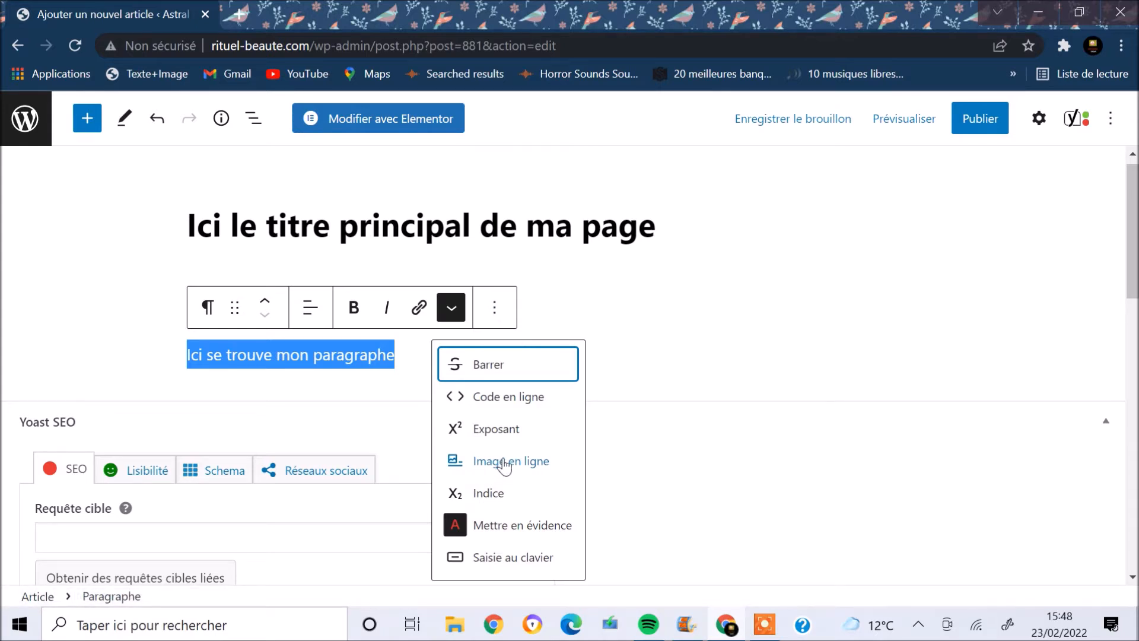
click(514, 468)
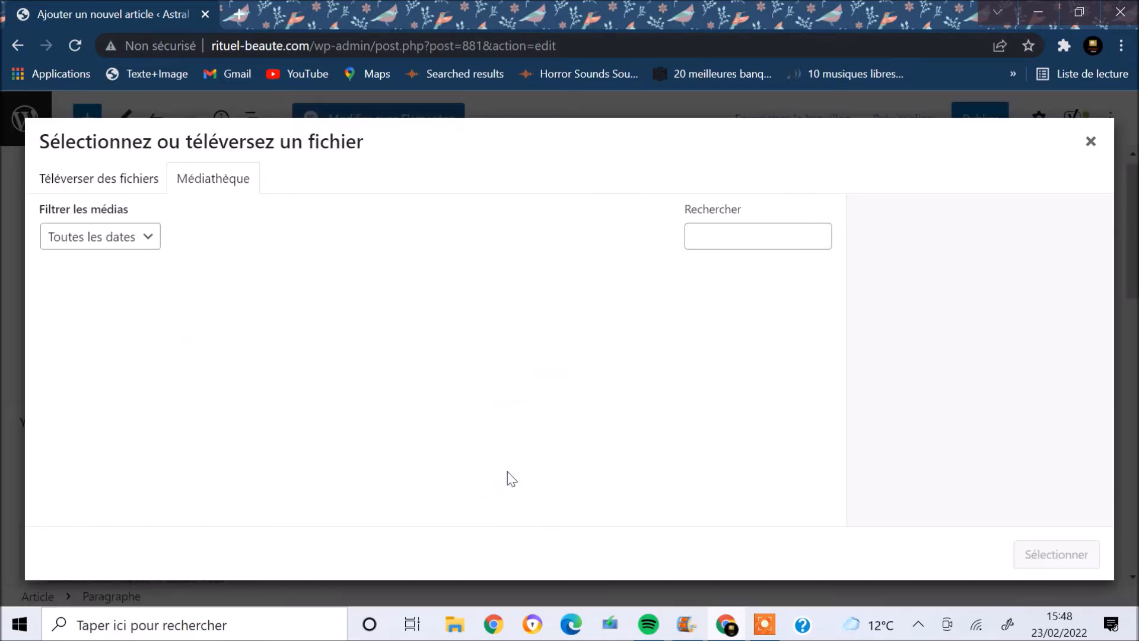
click(116, 334)
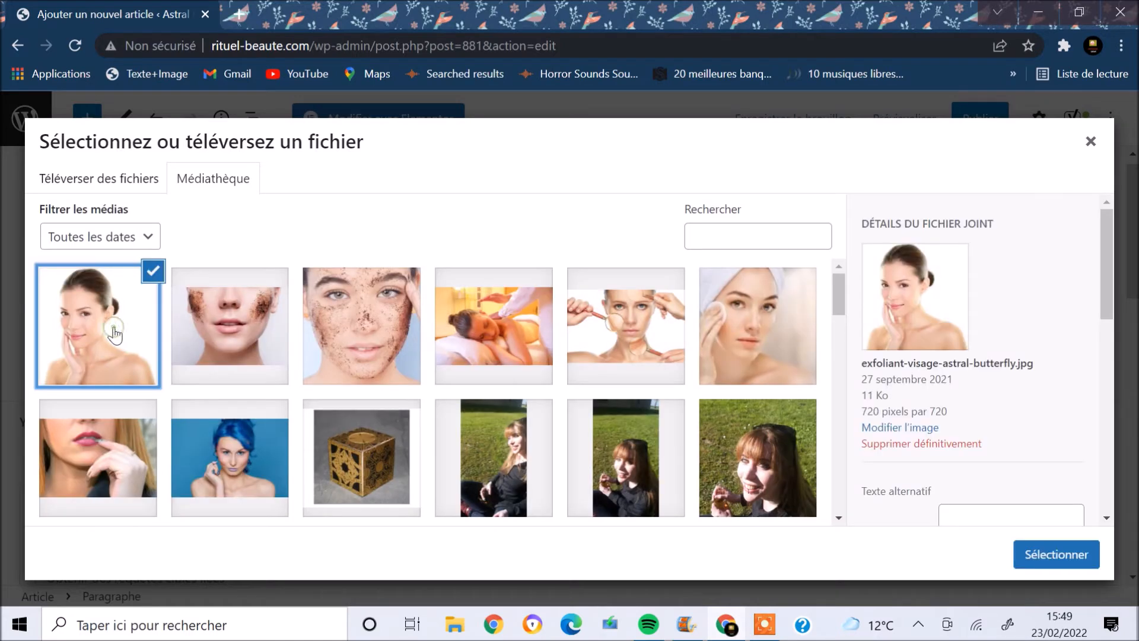
click(1037, 555)
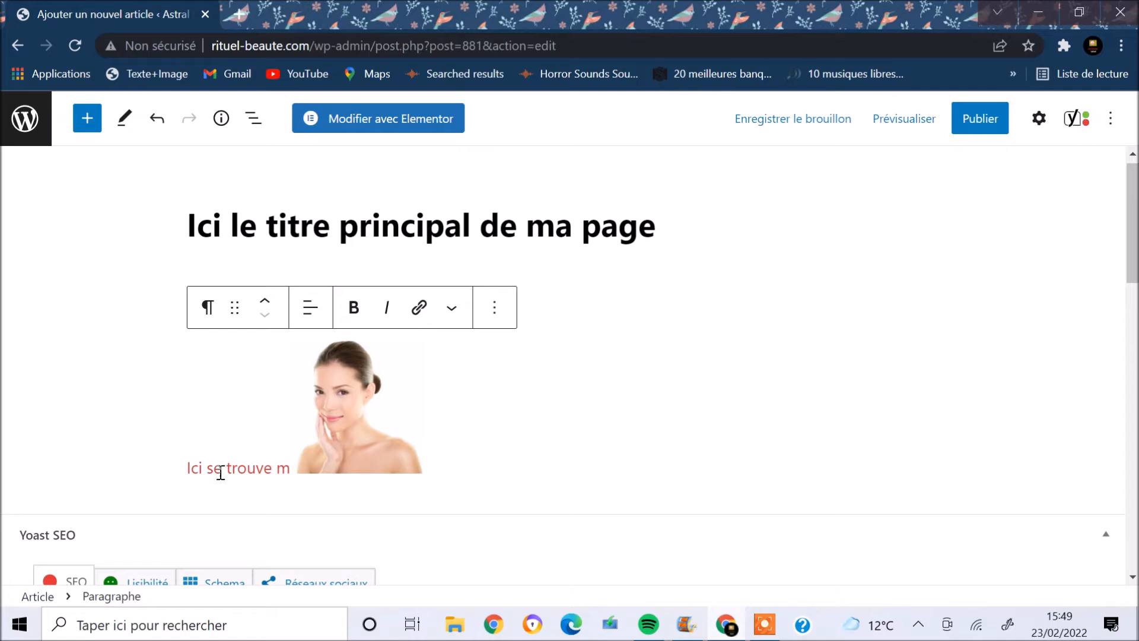
Step: Delete the remaining red text before the inline image and enter "Ici se trouve mon paragraphe" after the image
triple_click(191, 464)
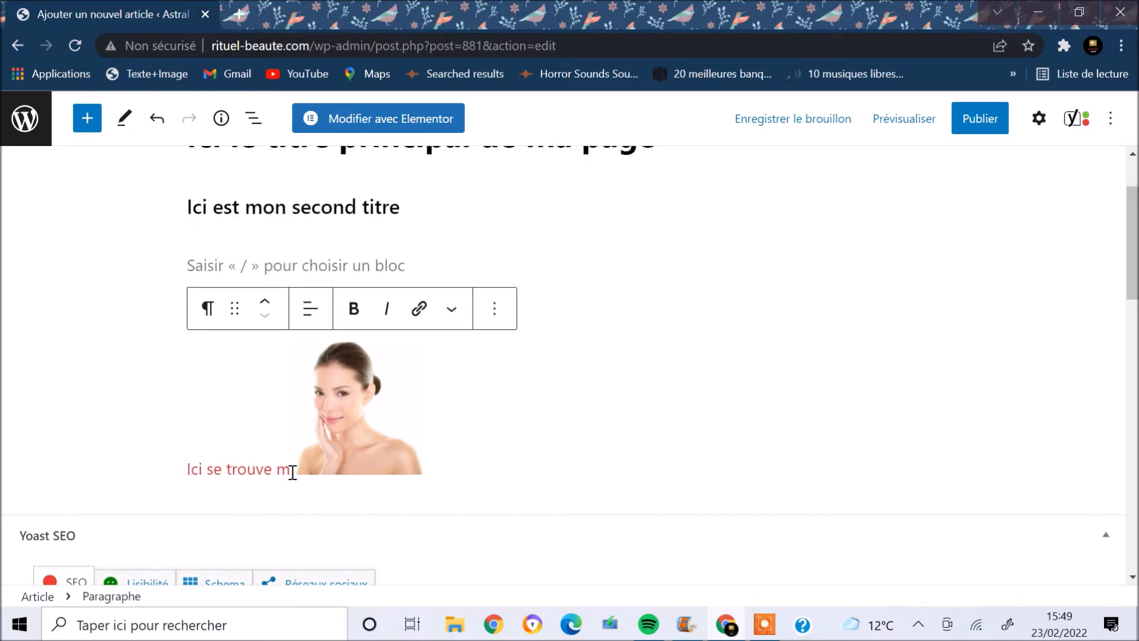
key(BackSpace)
key(BackSpace)
key(BackSpace)
key(BackSpace)
key(BackSpace)
key(BackSpace)
key(BackSpace)
key(BackSpace)
key(BackSpace)
key(BackSpace)
key(BackSpace)
key(BackSpace)
key(BackSpace)
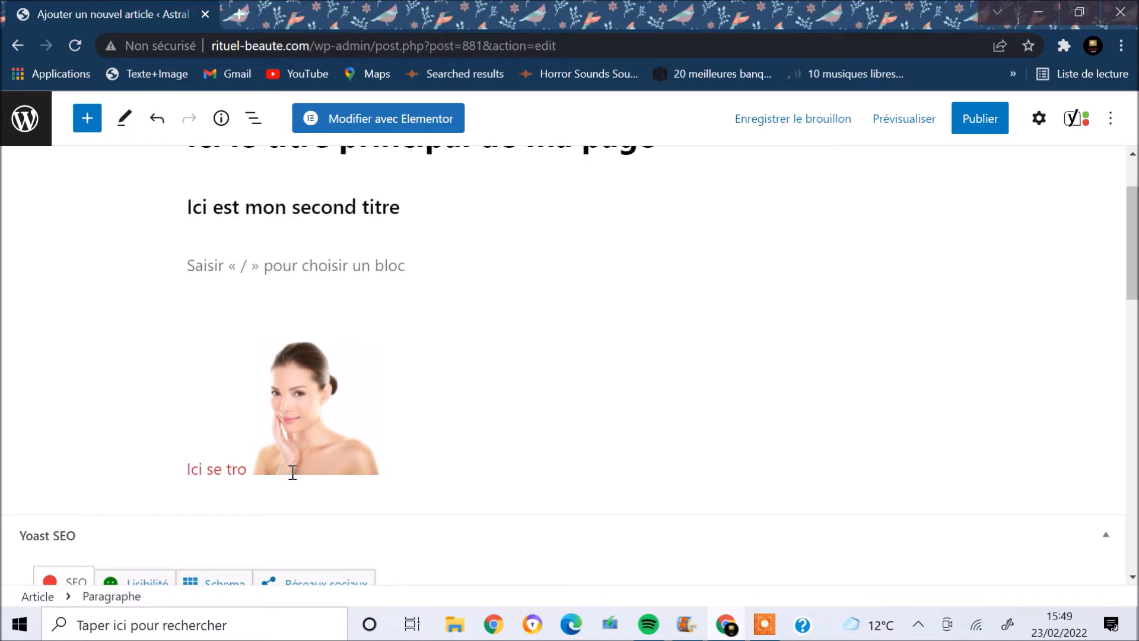
key(BackSpace)
key(BackSpace)
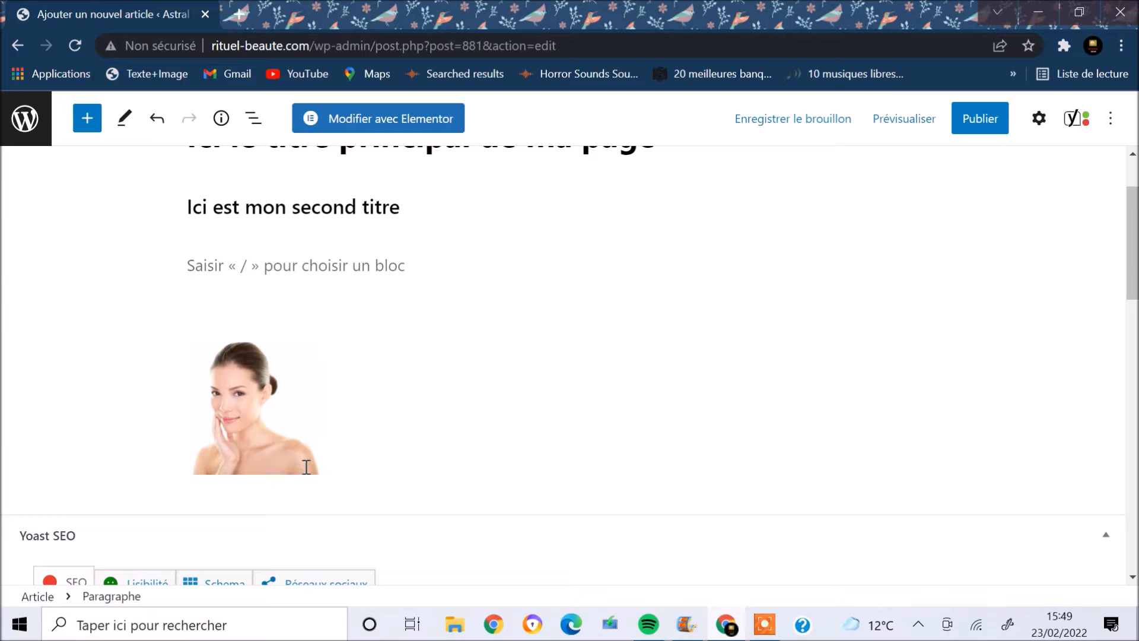
click(347, 464)
text(Ici se trouve mon paragraphe)
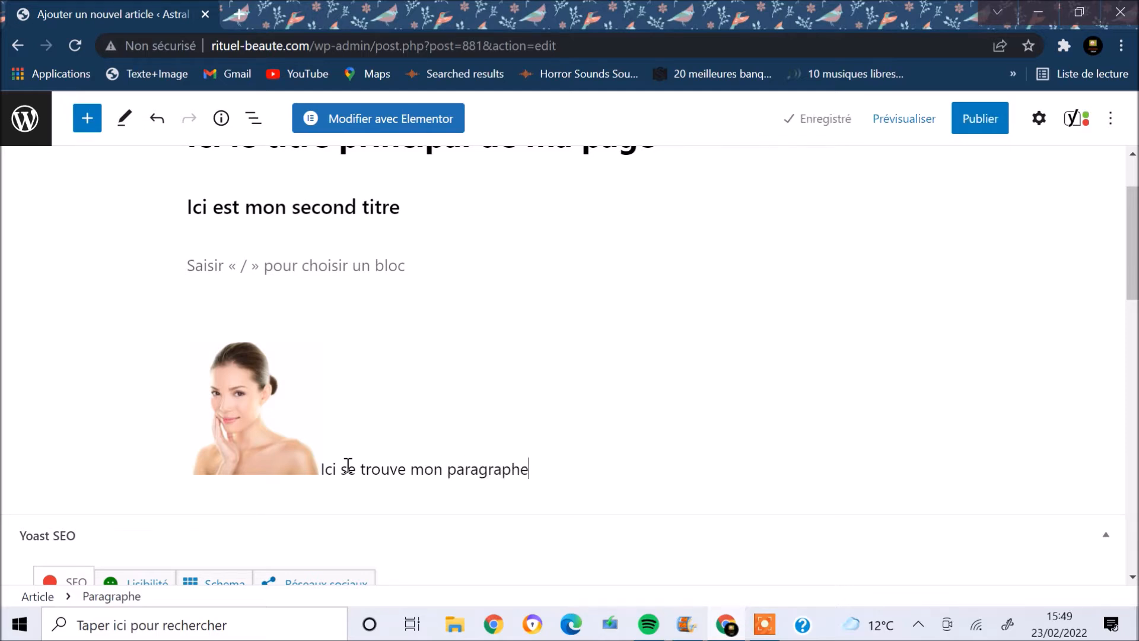
Step: Delete the inline image from the paragraph and open the paragraph block's additional options
click(256, 403)
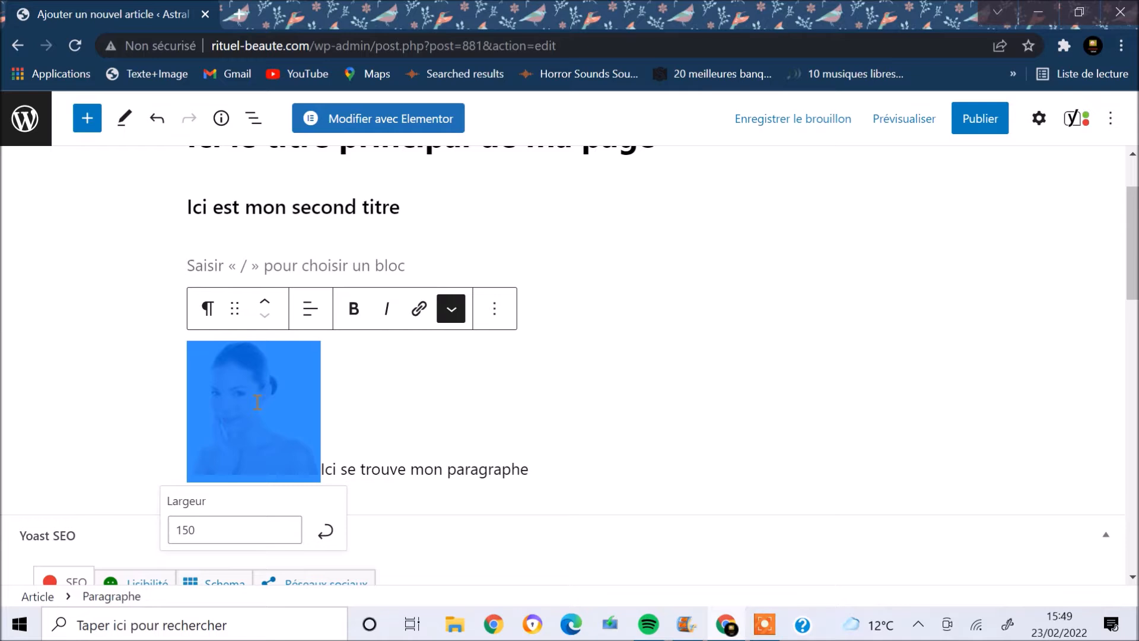
key(Delete)
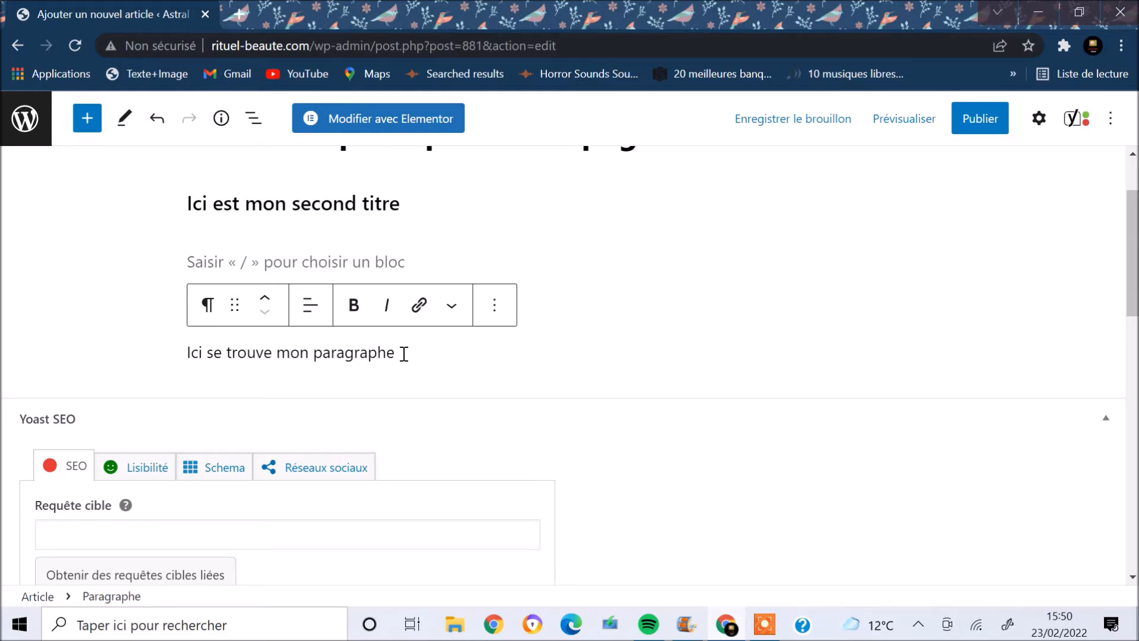
click(495, 319)
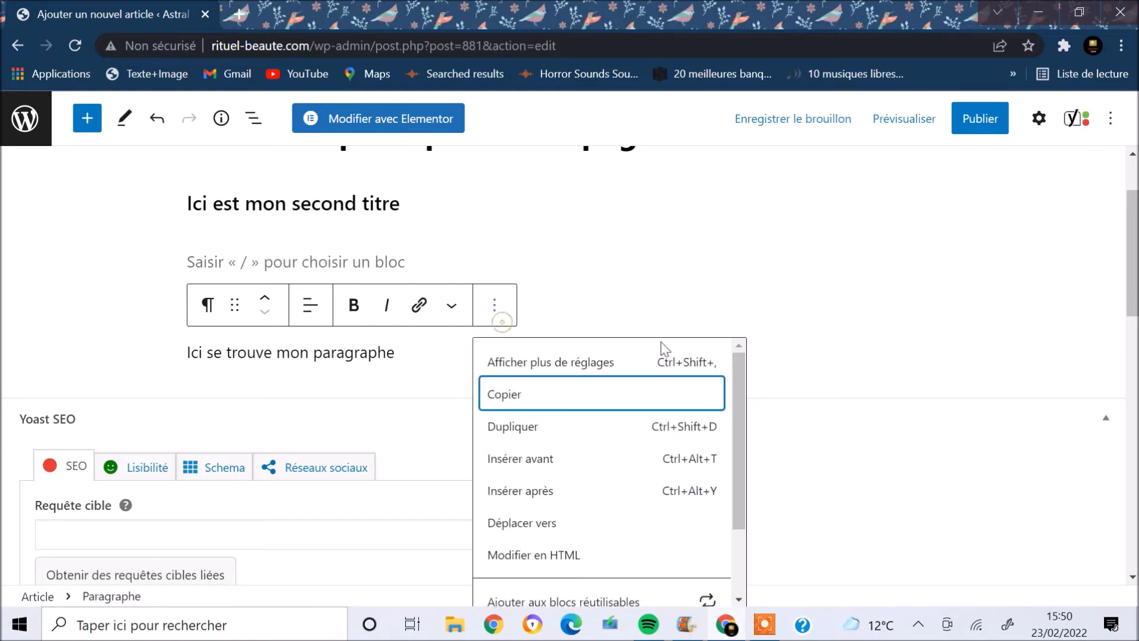
Step: Add a Média & texte block in the empty line above the paragraph, using gommage-visage-astral-butterfly.jpg from the media library
click(731, 297)
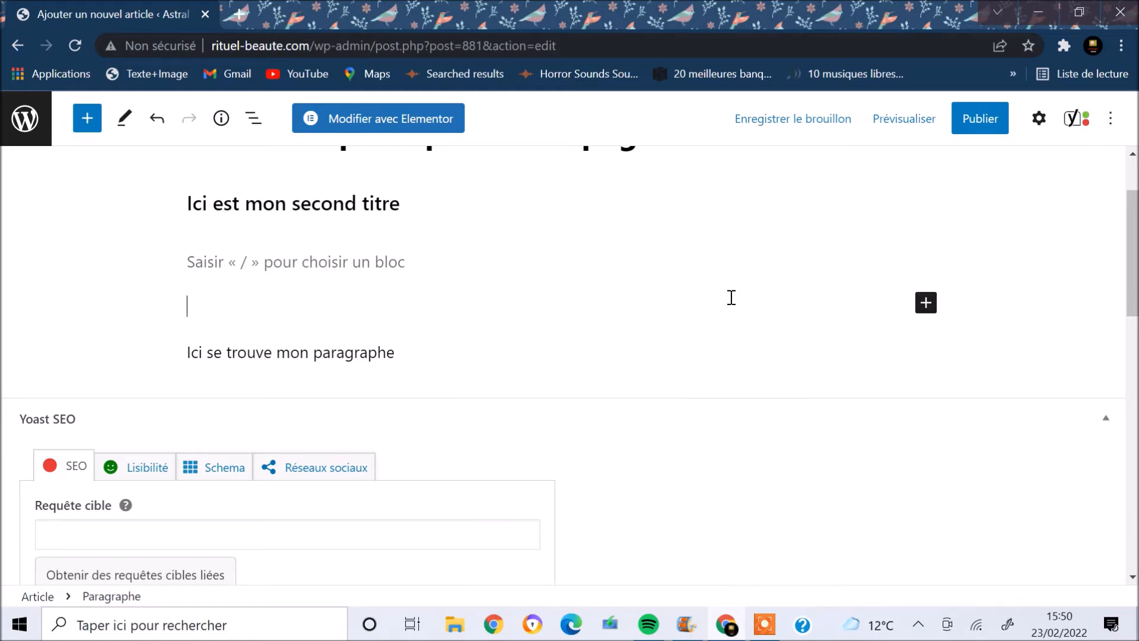
click(926, 304)
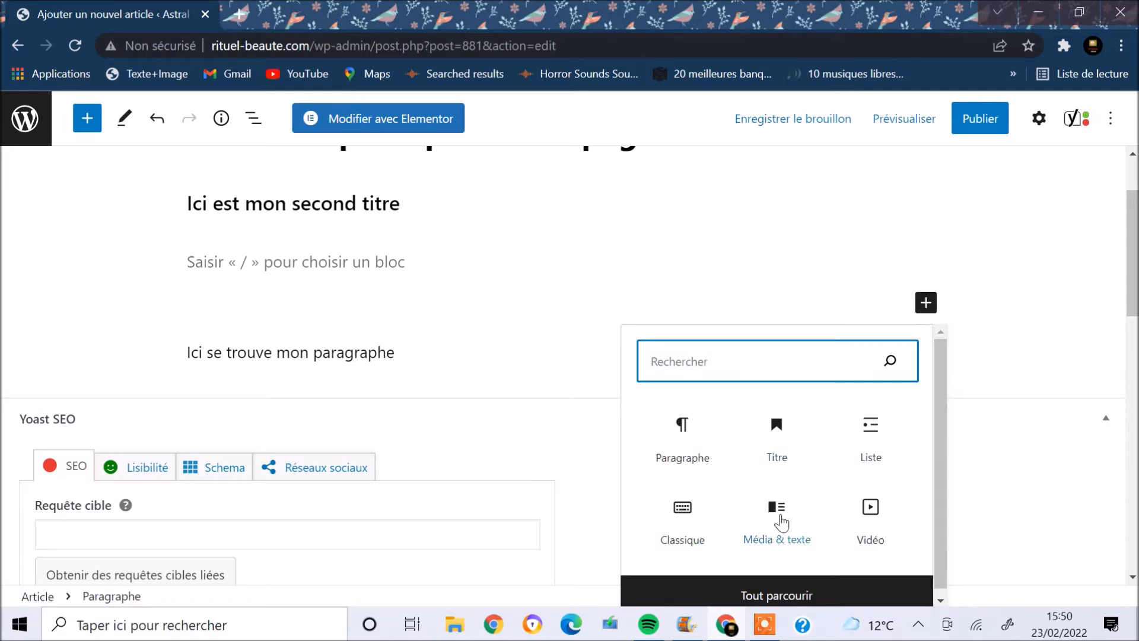
click(778, 511)
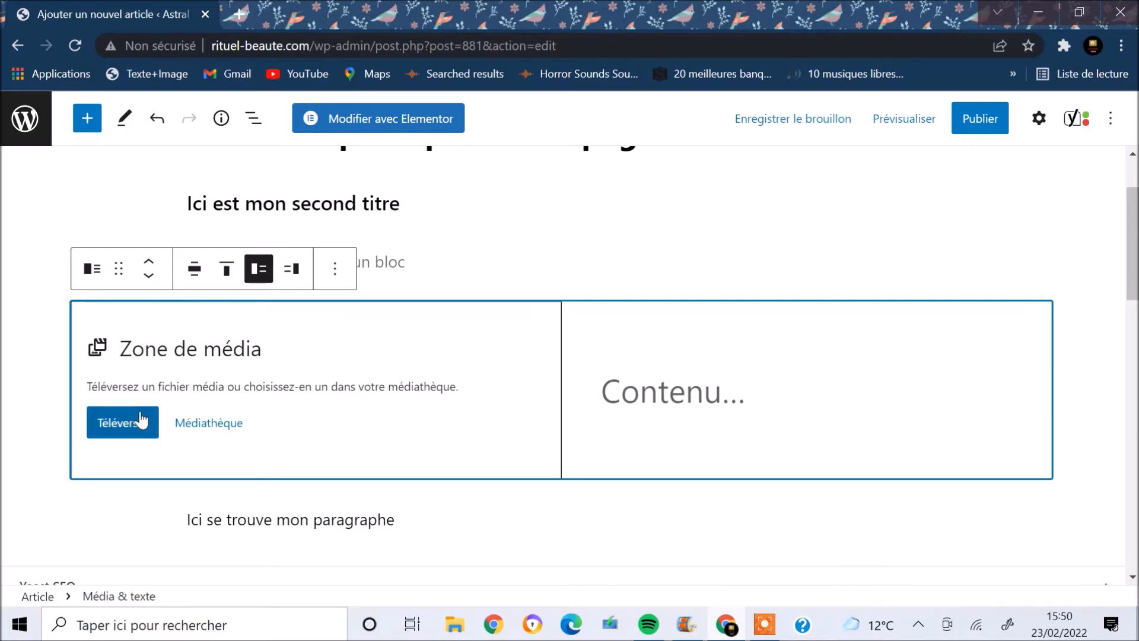
click(194, 426)
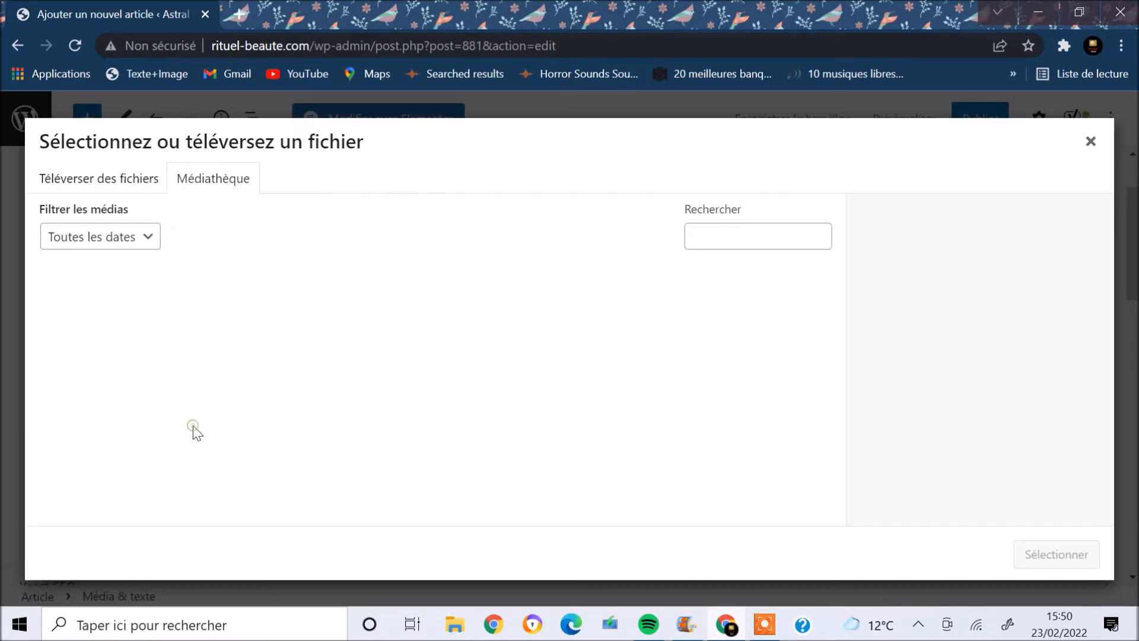
click(288, 325)
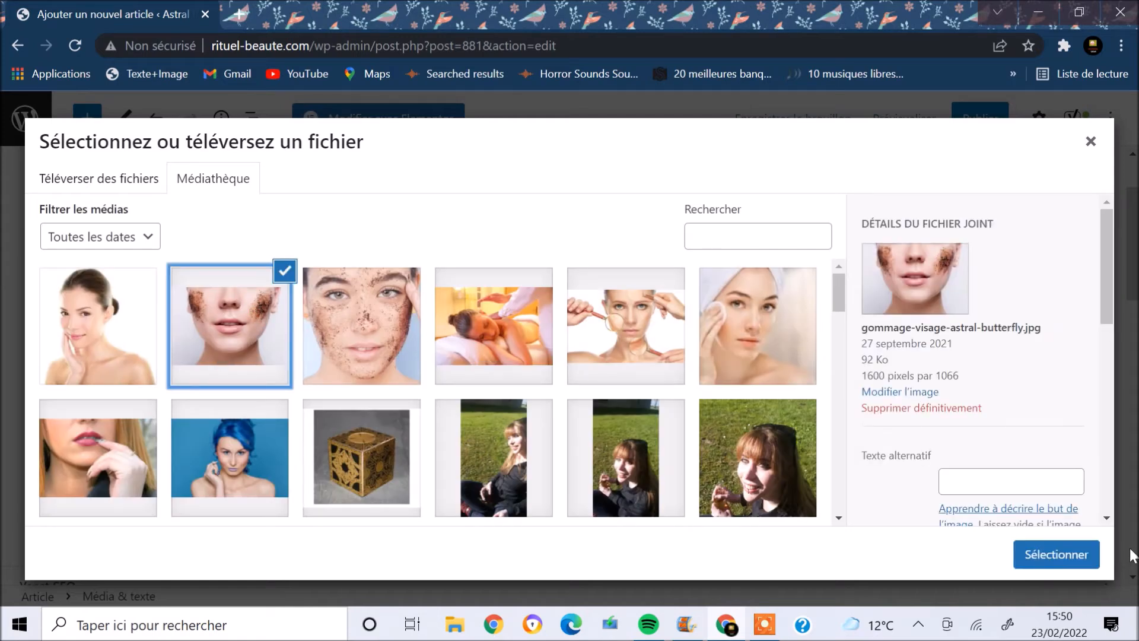
click(1076, 556)
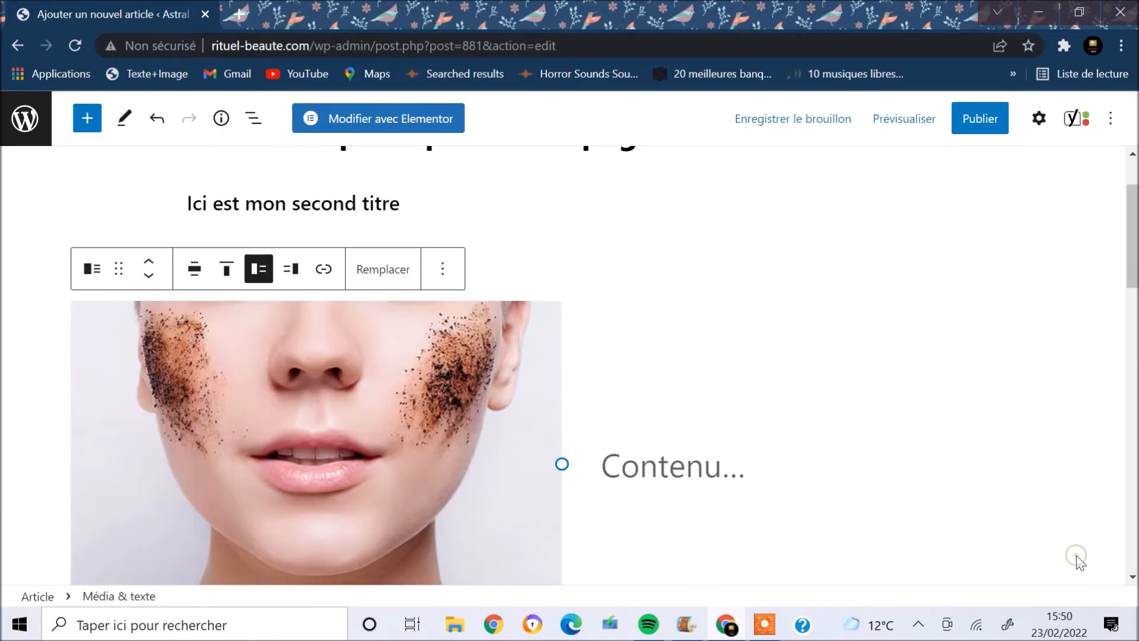
Step: Enter "Je tape mon contenu" as the content beside the image in the Média & texte block
click(655, 461)
text(Je tape )
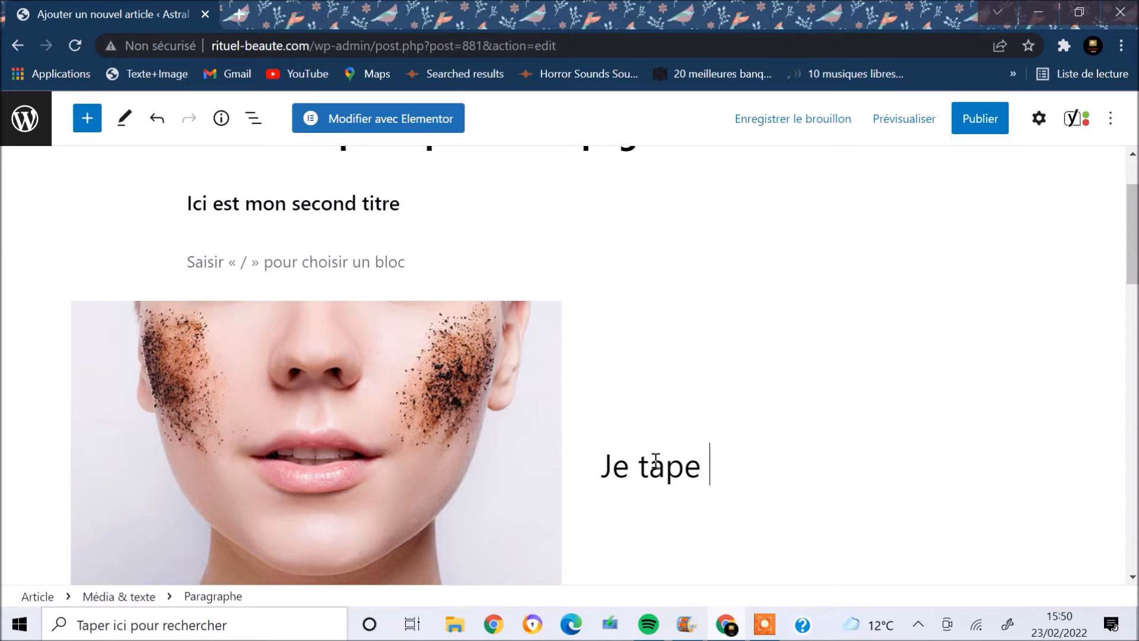
text(mon contenu)
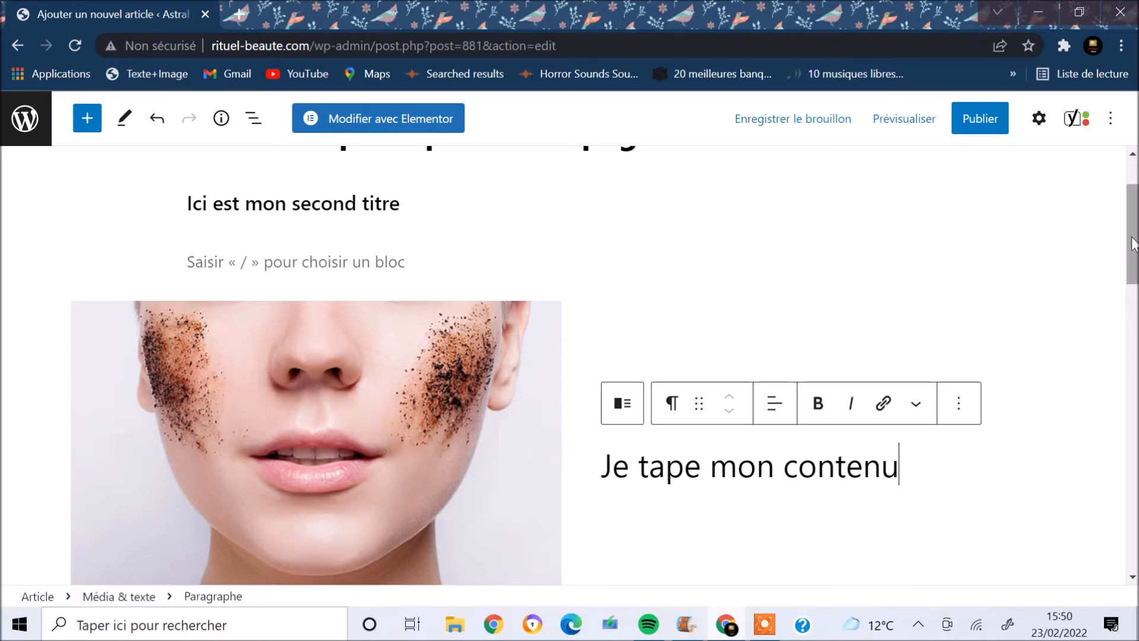
scroll(569, 365, down, 4)
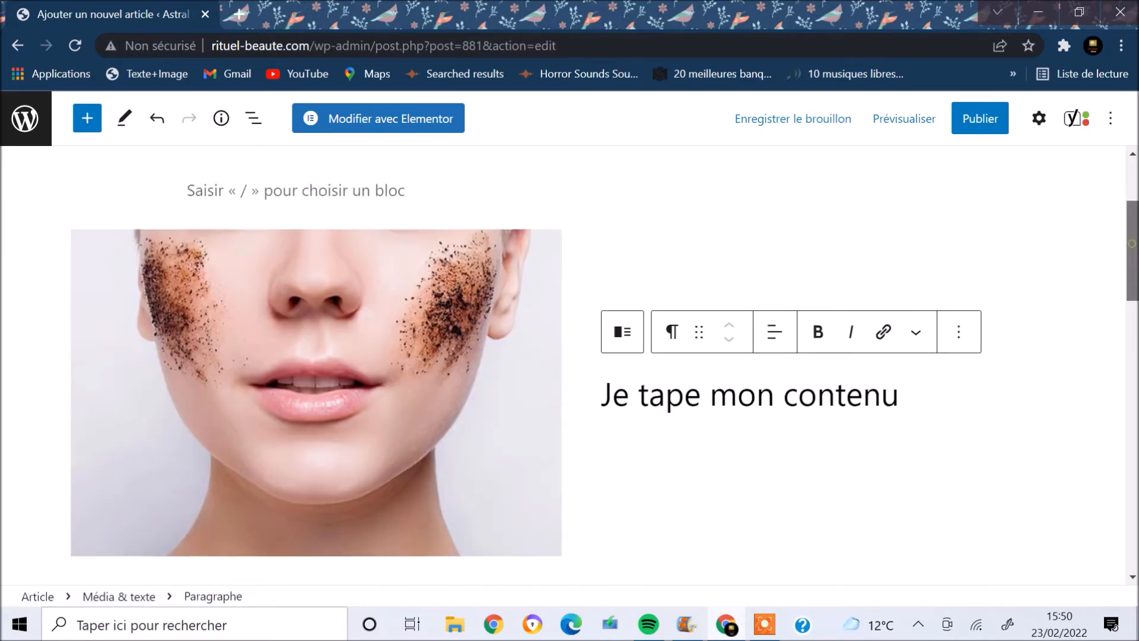
scroll(569, 365, up, 6)
mouse_move(1135, 228)
mouse_down()
mouse_move(1135, 340)
mouse_move(1135, 246)
mouse_up()
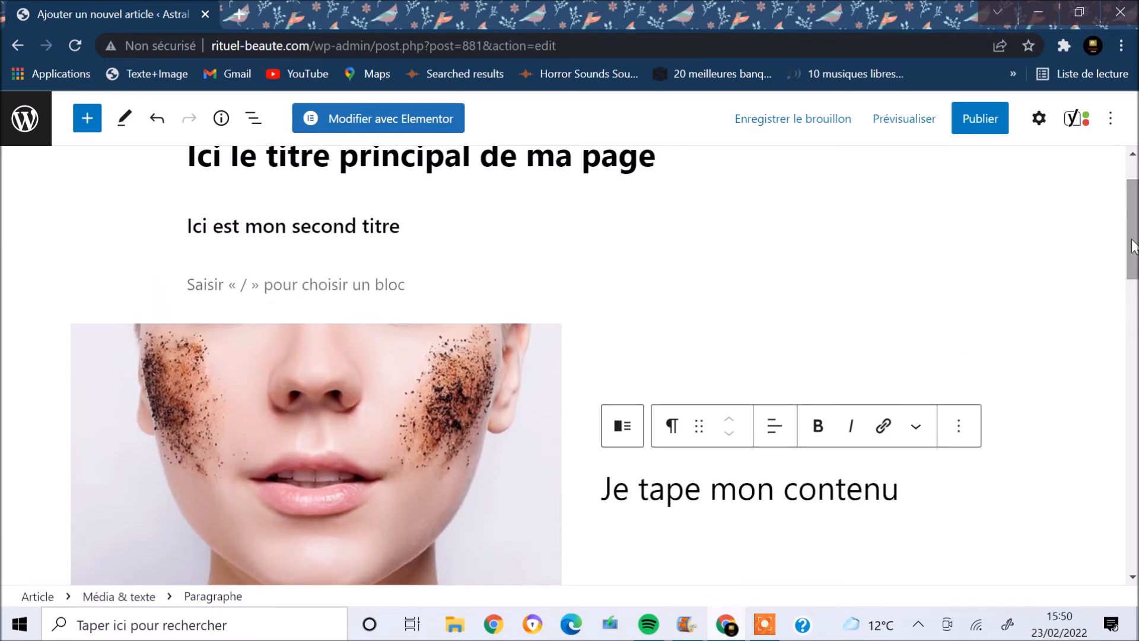
Step: Add an Image block below the text in the Média & texte block, using massage-douceur.jpg from the media library
click(95, 126)
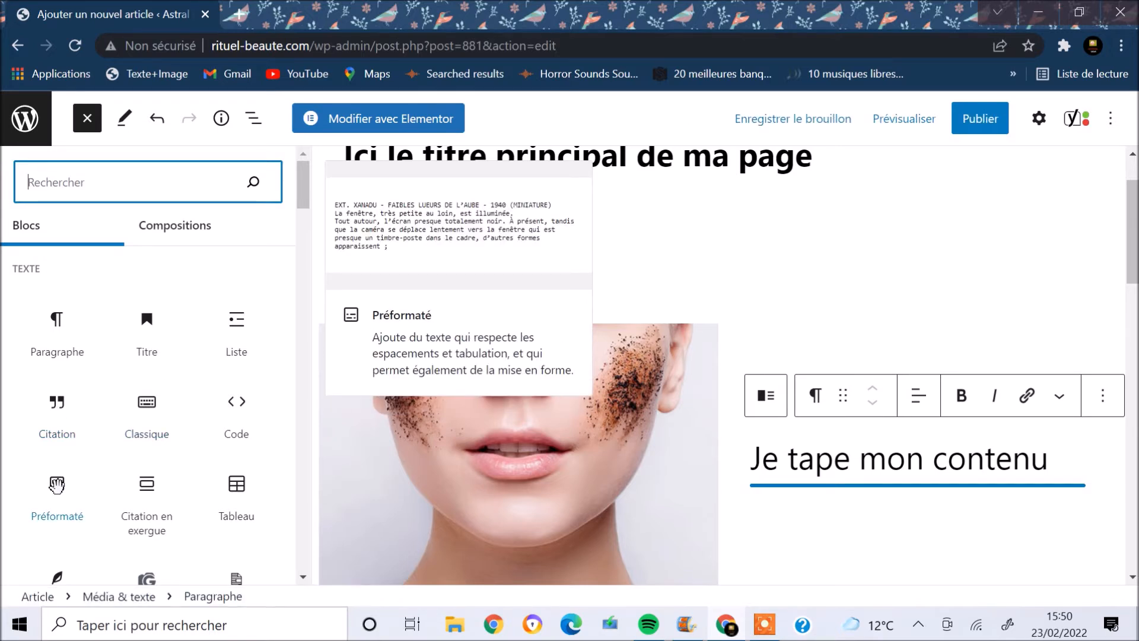
drag(302, 201, 302, 233)
mouse_move(154, 354)
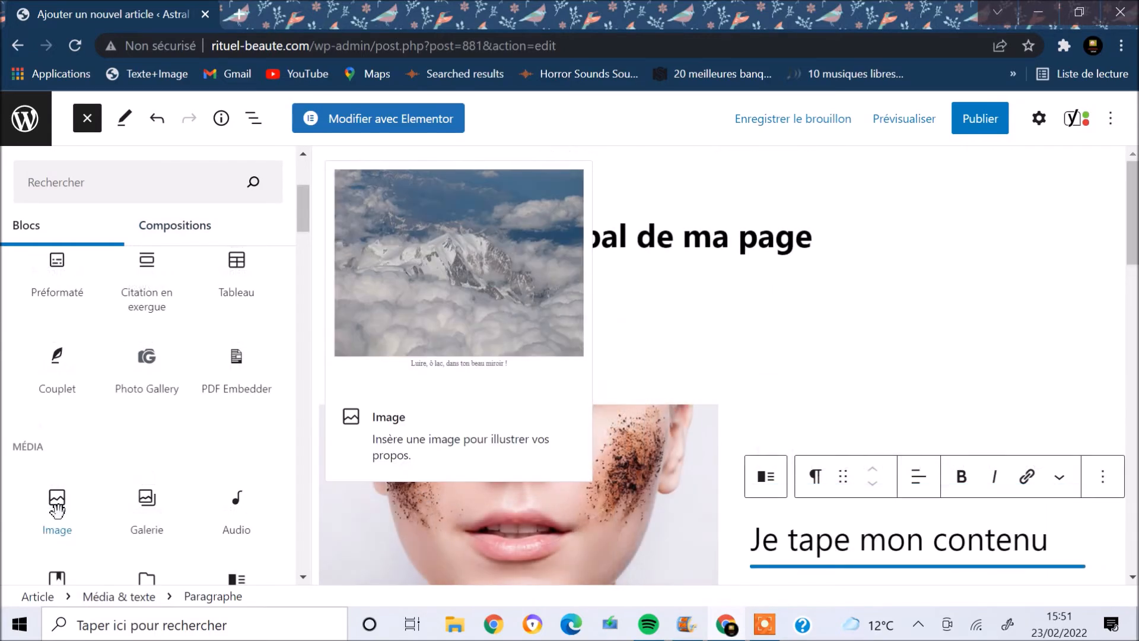
click(57, 505)
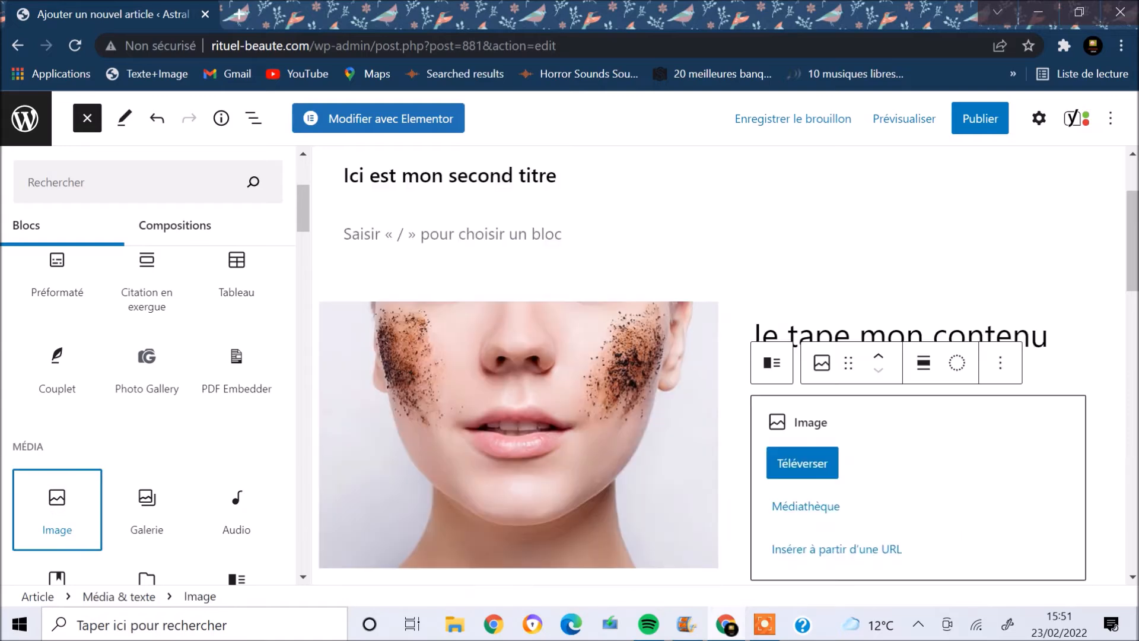
click(808, 508)
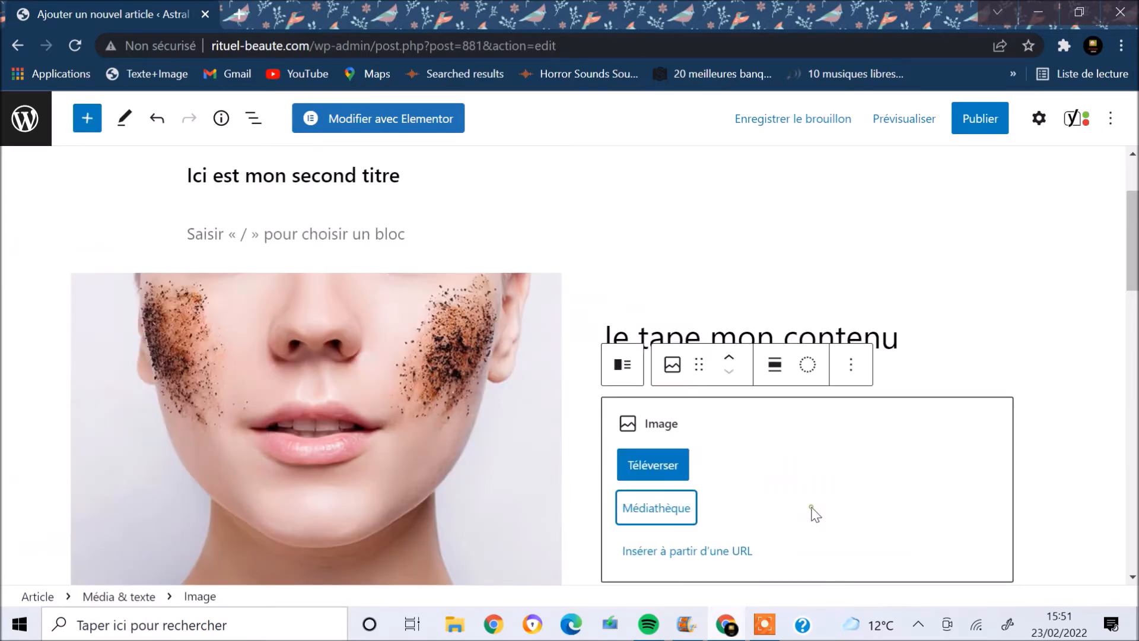
click(654, 512)
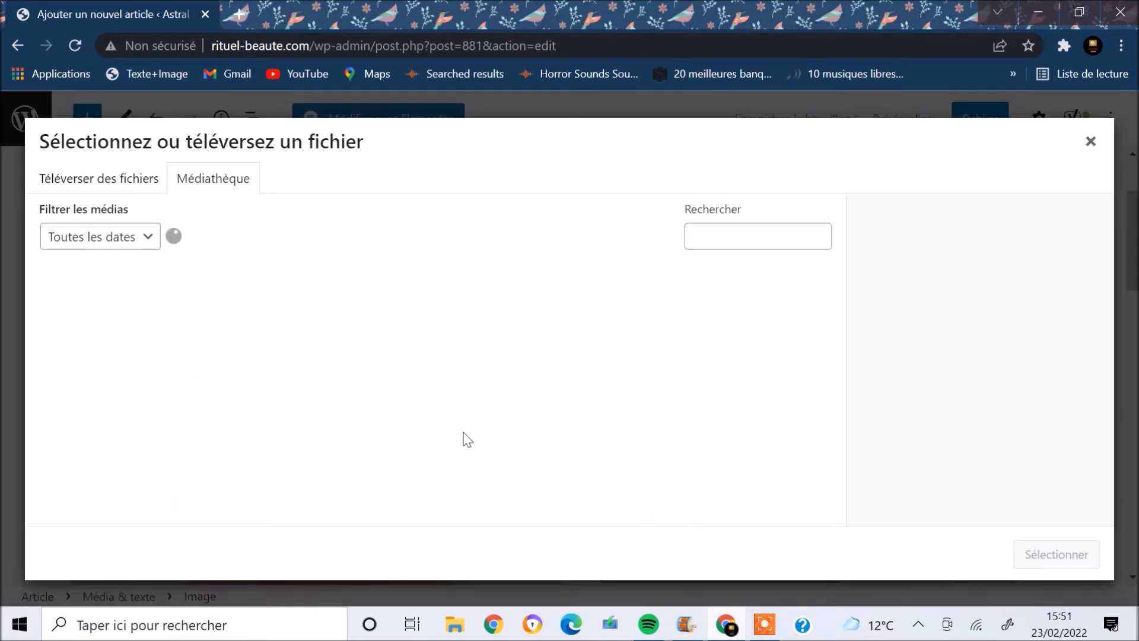
click(490, 318)
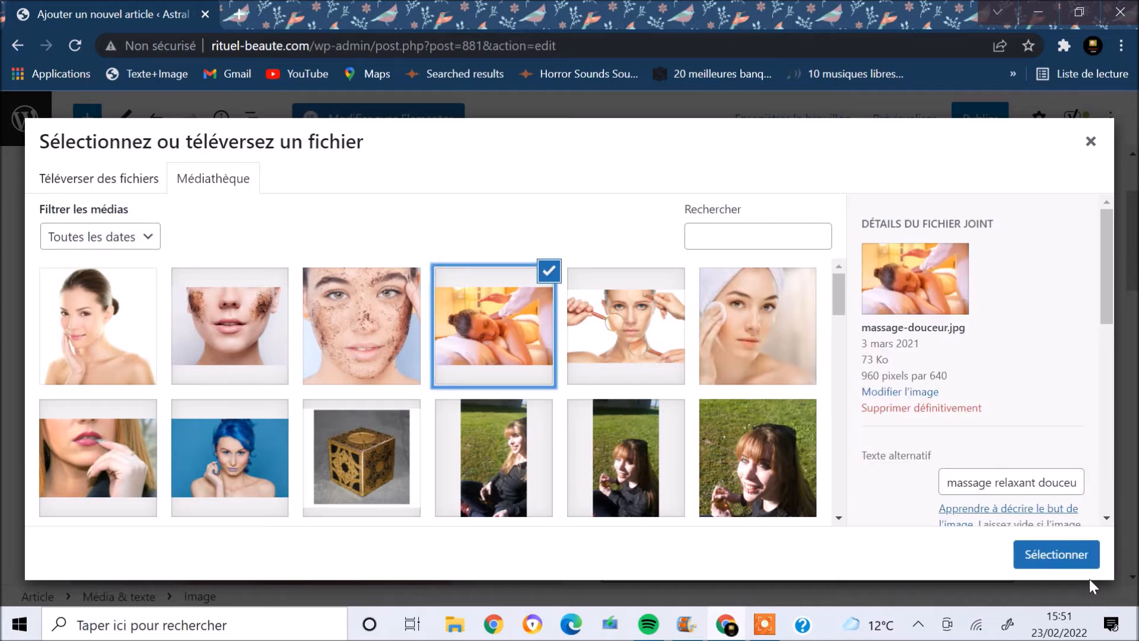
click(1075, 553)
Step: Check the additional text formatting options for the massage image's caption
mouse_move(1136, 284)
mouse_down()
mouse_move(1136, 234)
mouse_move(1136, 285)
mouse_up()
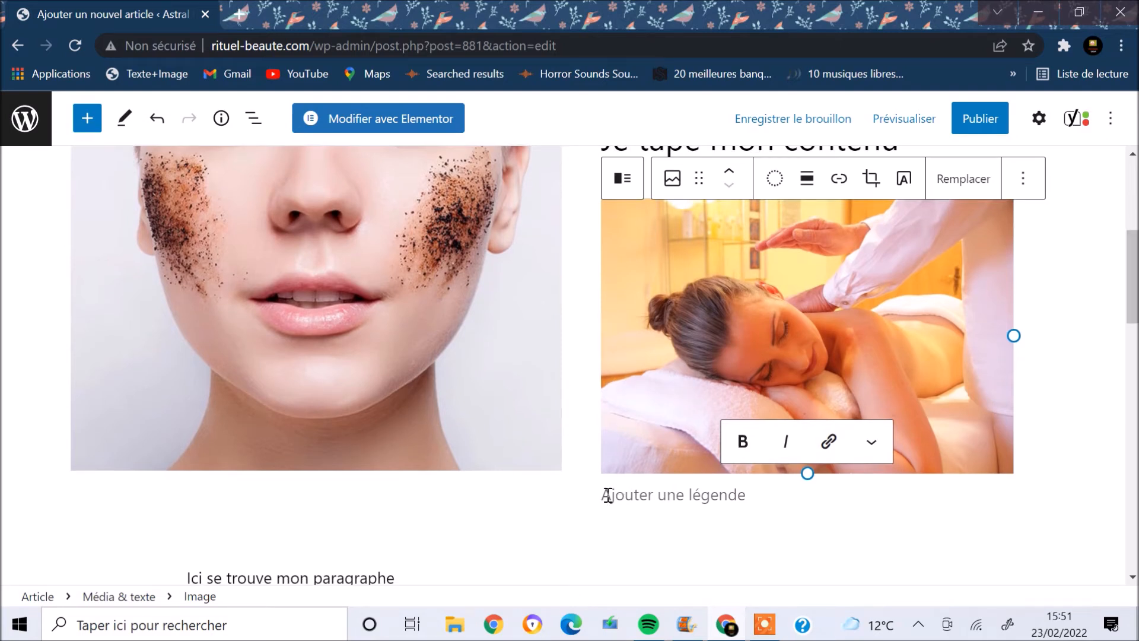
click(871, 450)
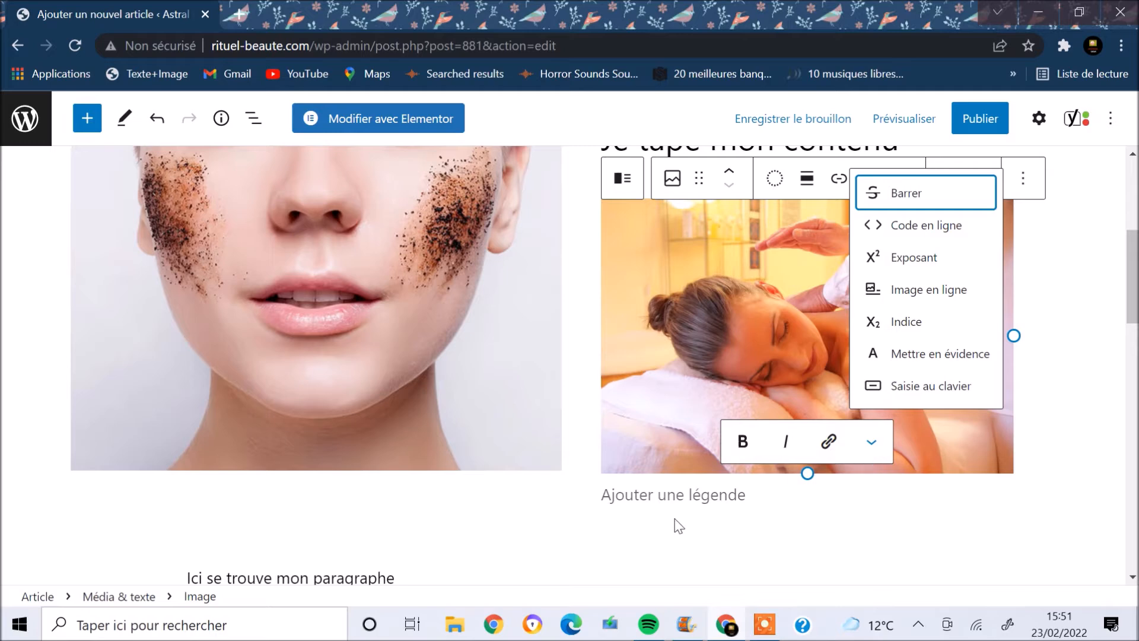
click(694, 498)
Step: Add a Vidéo block below the massage image in the Média & texte block
drag(1131, 303, 1132, 233)
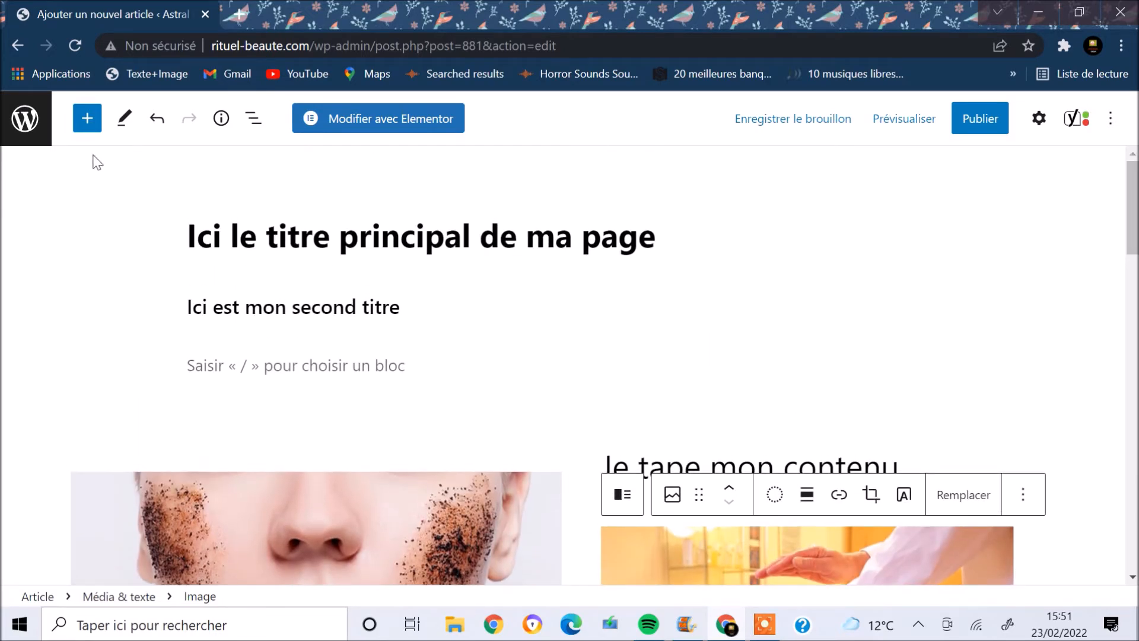
click(87, 118)
drag(305, 185, 305, 249)
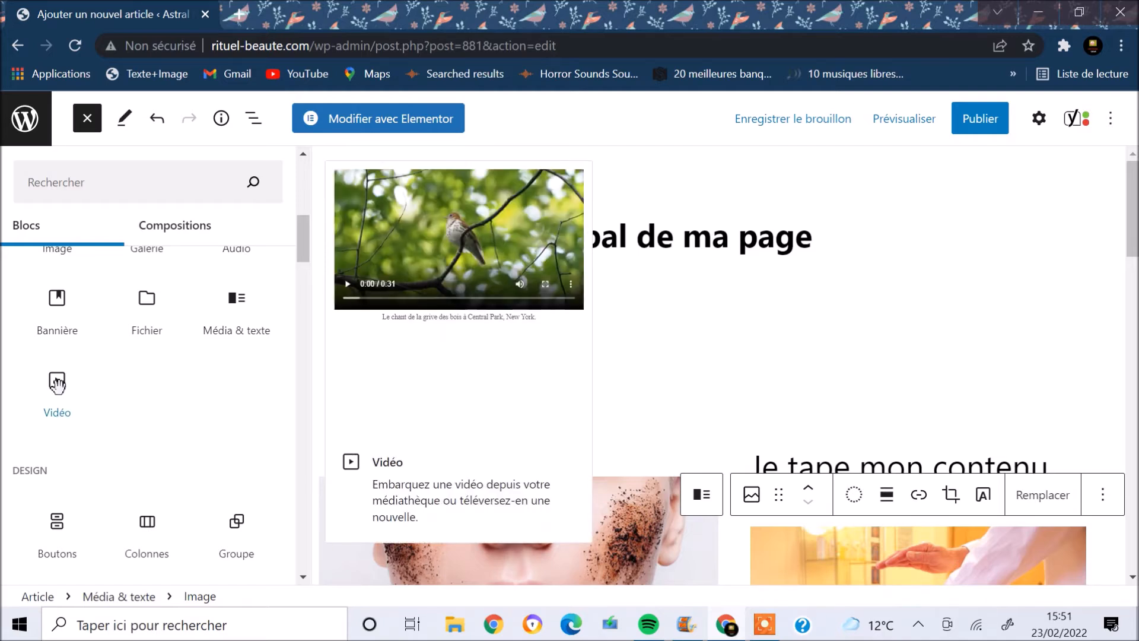
click(57, 384)
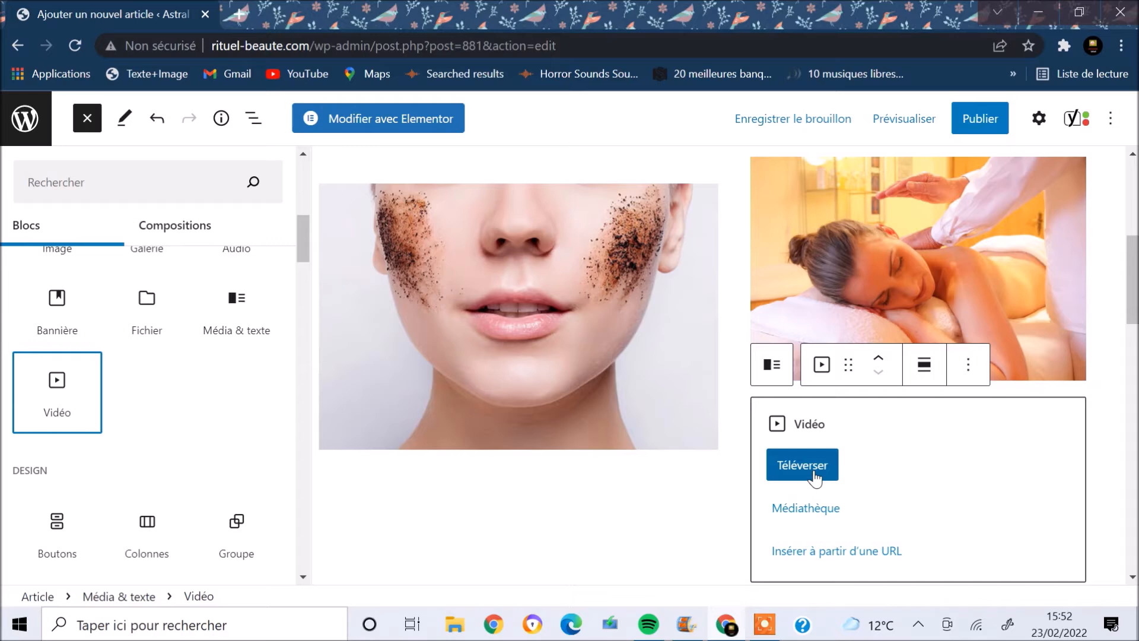
Step: Open the Vidéo block's option to insert a video from a URL
click(807, 550)
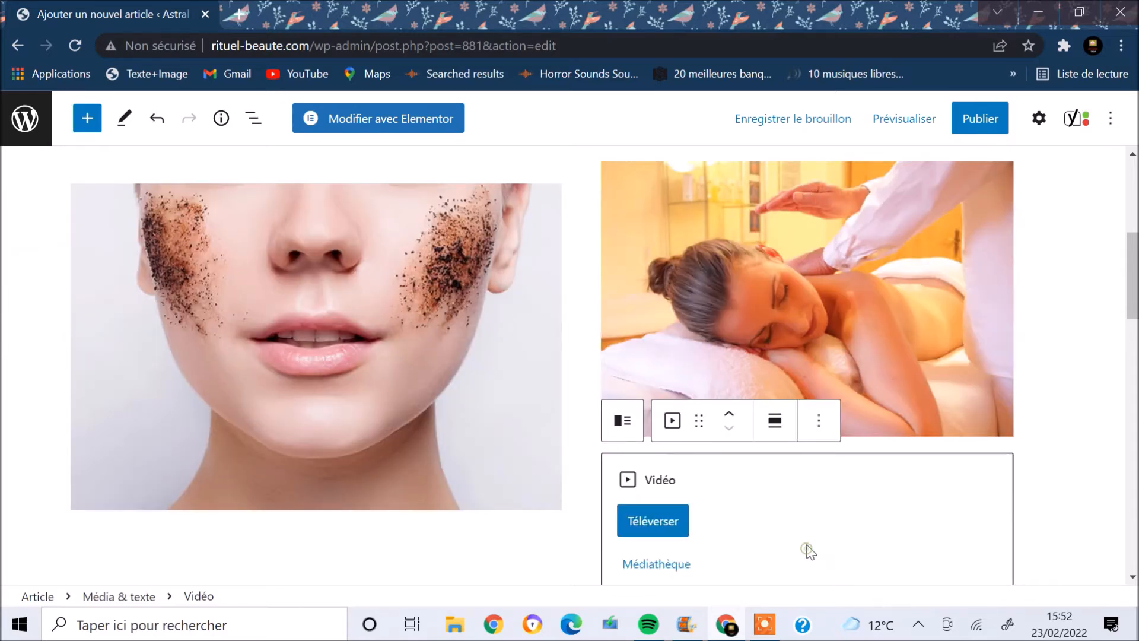
scroll(760, 386, down, 3)
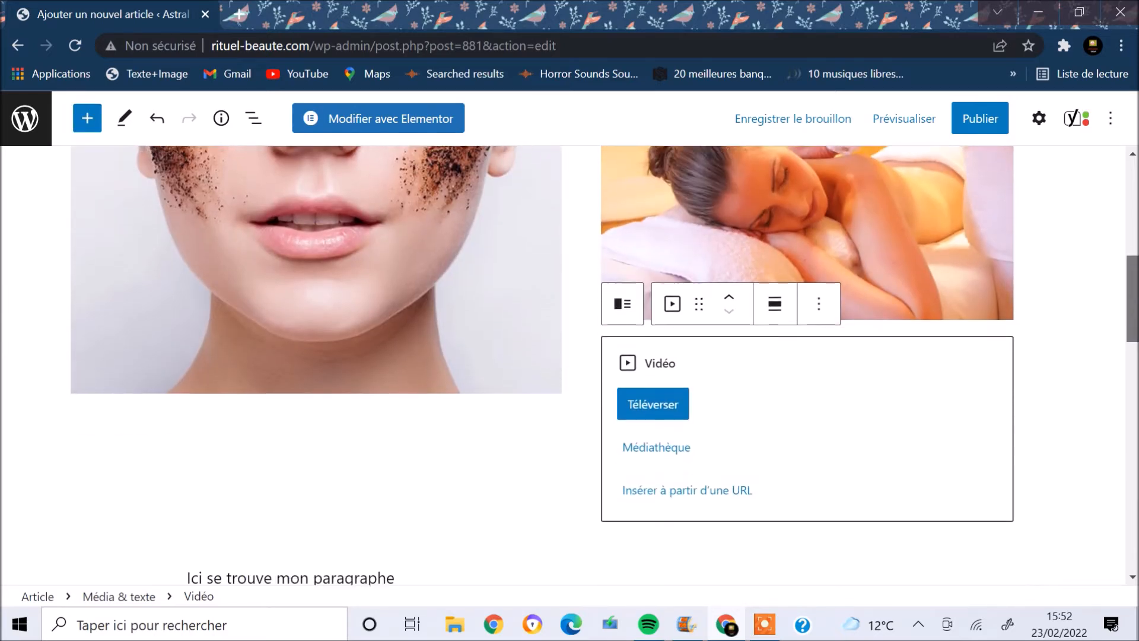
click(688, 472)
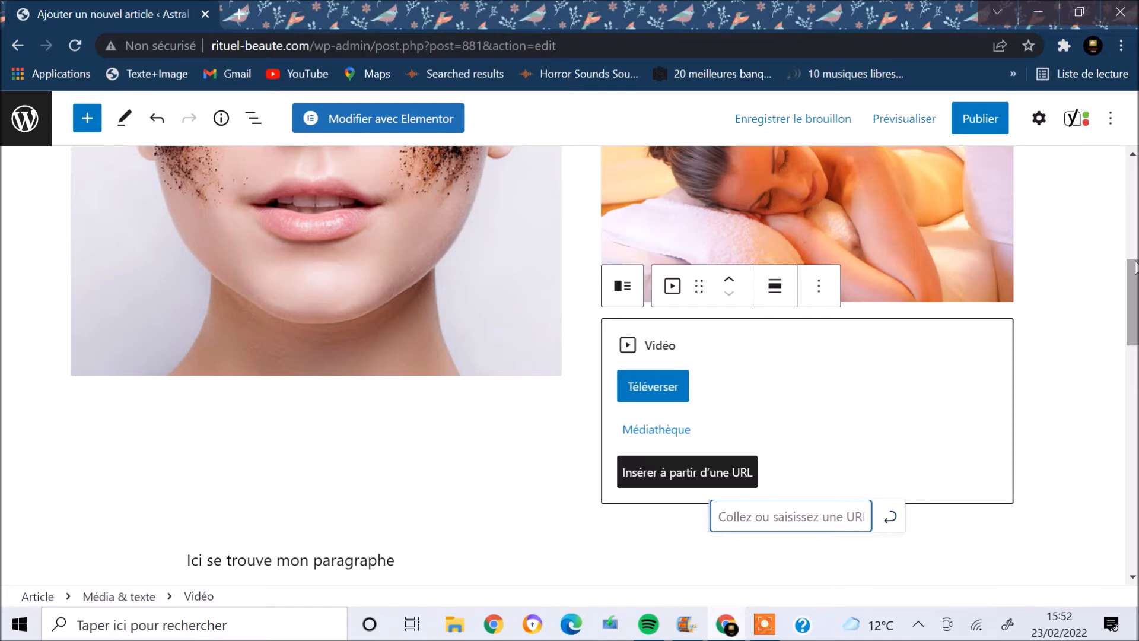
Step: Browse the Design and Widgets categories of available blocks
scroll(1132, 297, up, 8)
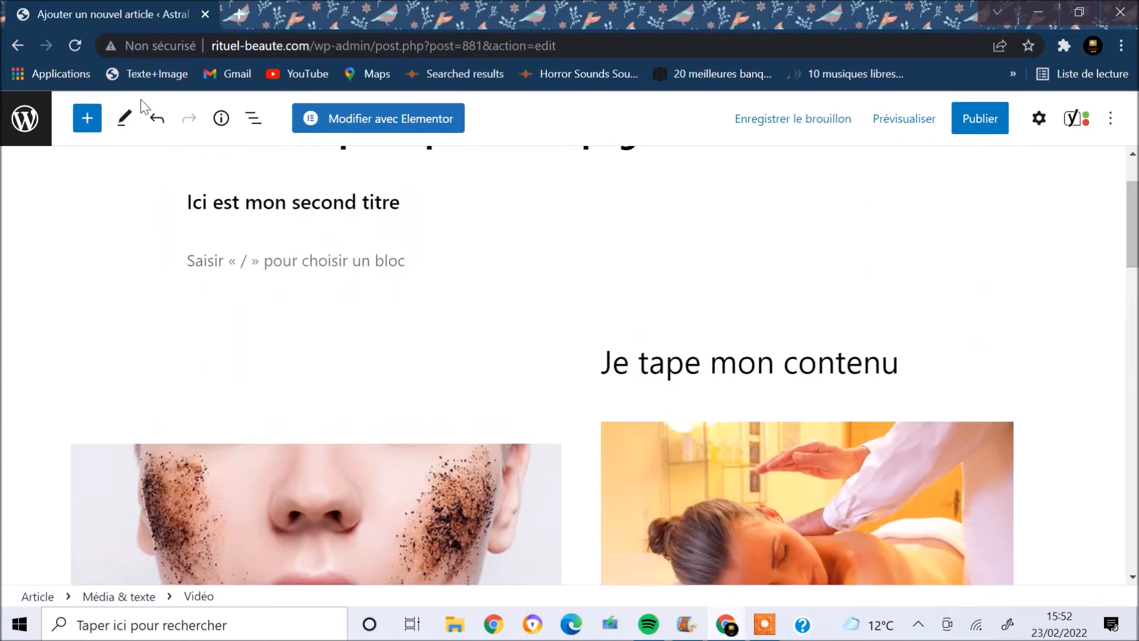
click(87, 118)
drag(303, 208, 300, 280)
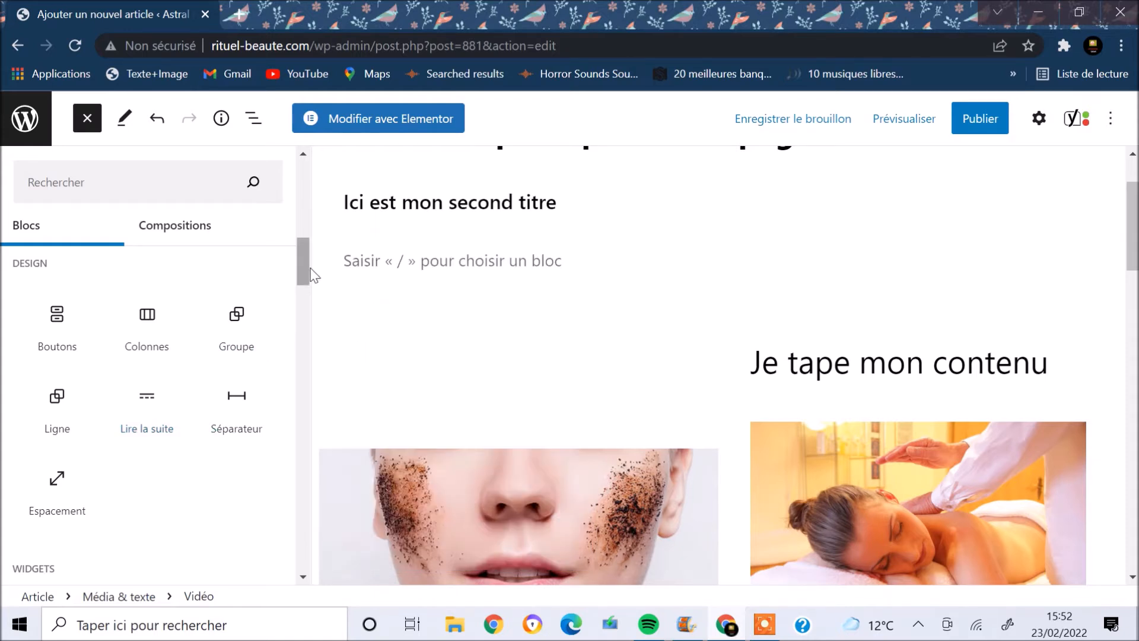
drag(302, 264, 298, 320)
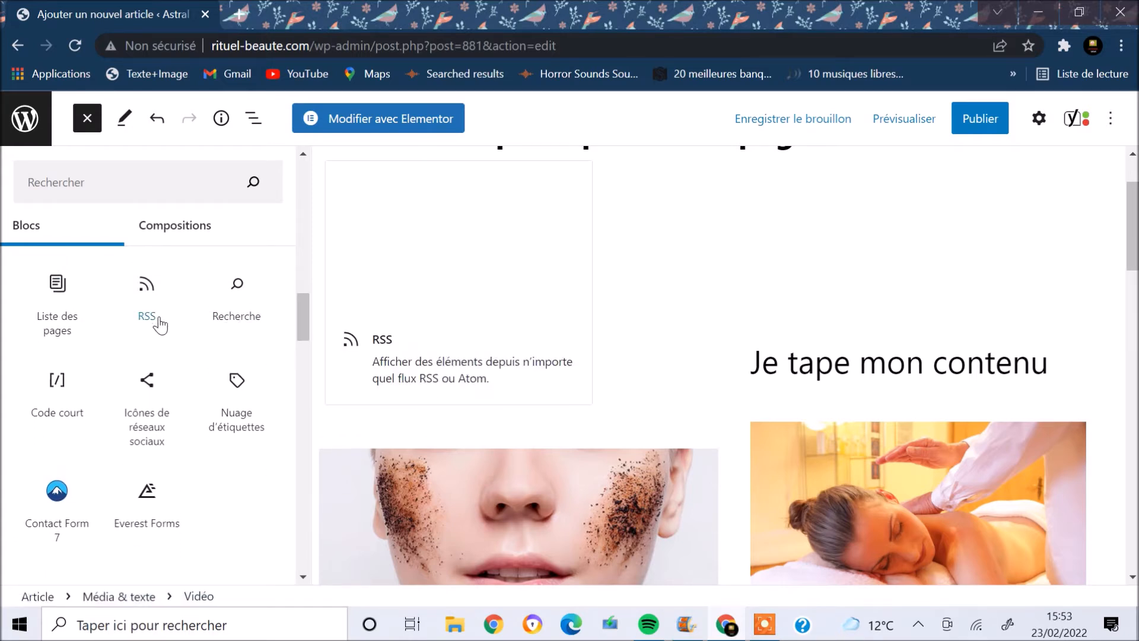
drag(303, 318, 284, 194)
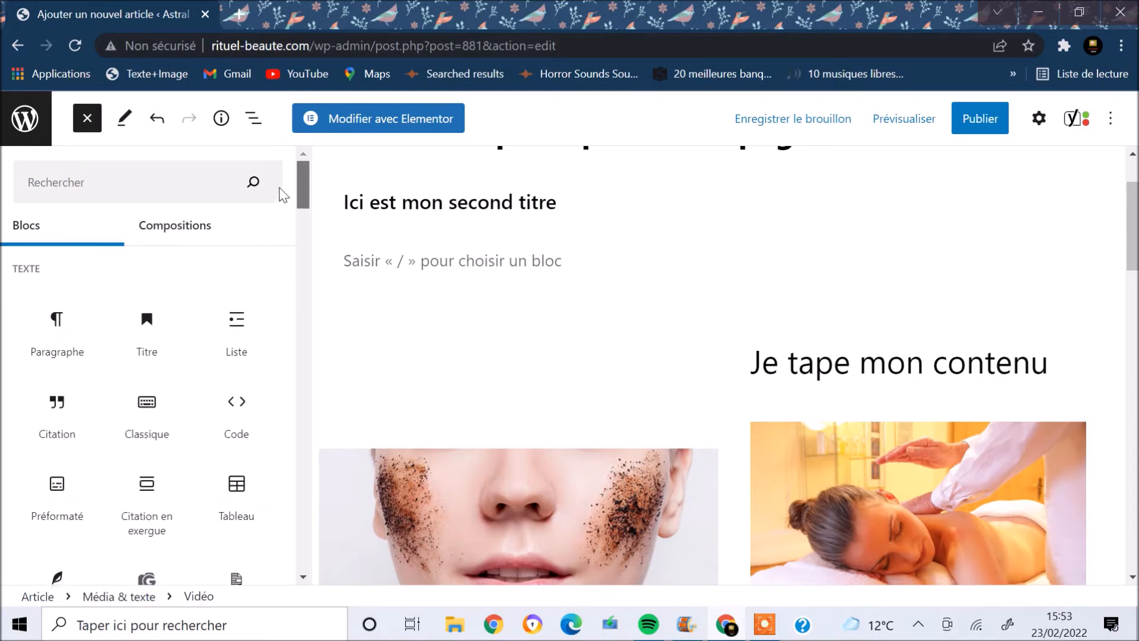
Step: Insert the "Détails de l'évènement" composition below the Vidéo block in the Média & texte block
click(198, 232)
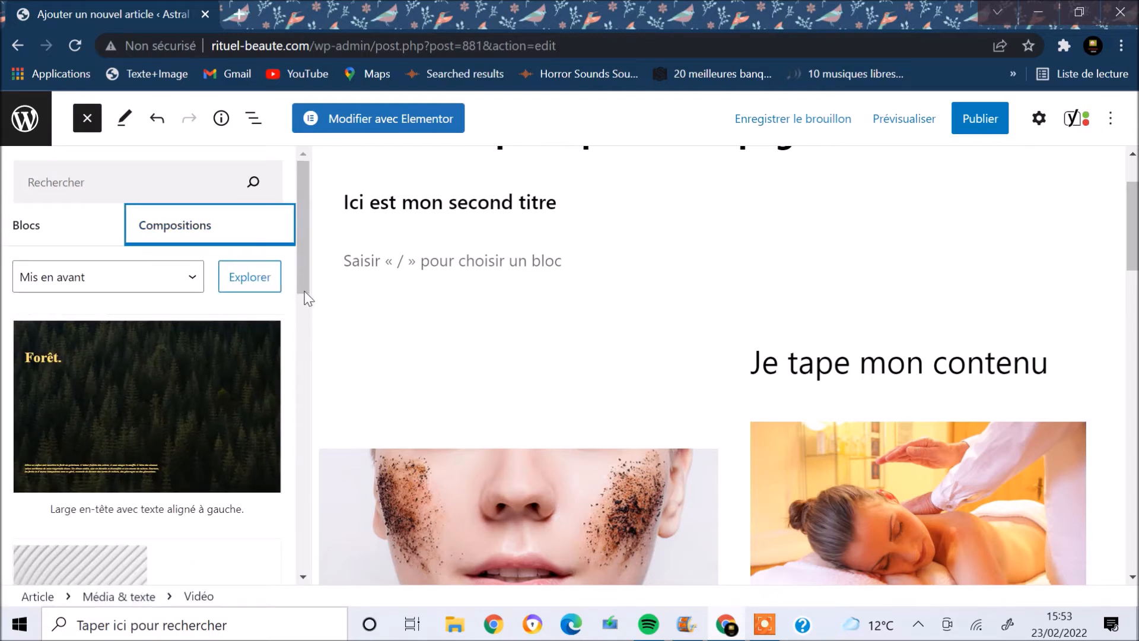
drag(304, 251, 300, 426)
scroll(306, 448, down, 15)
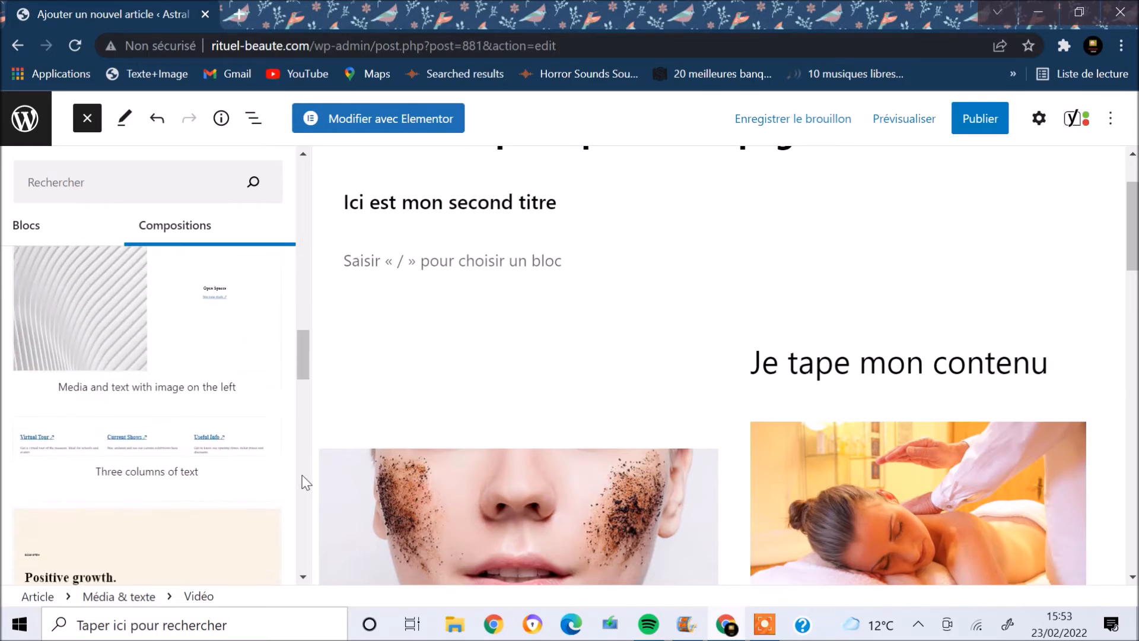
drag(302, 541, 303, 573)
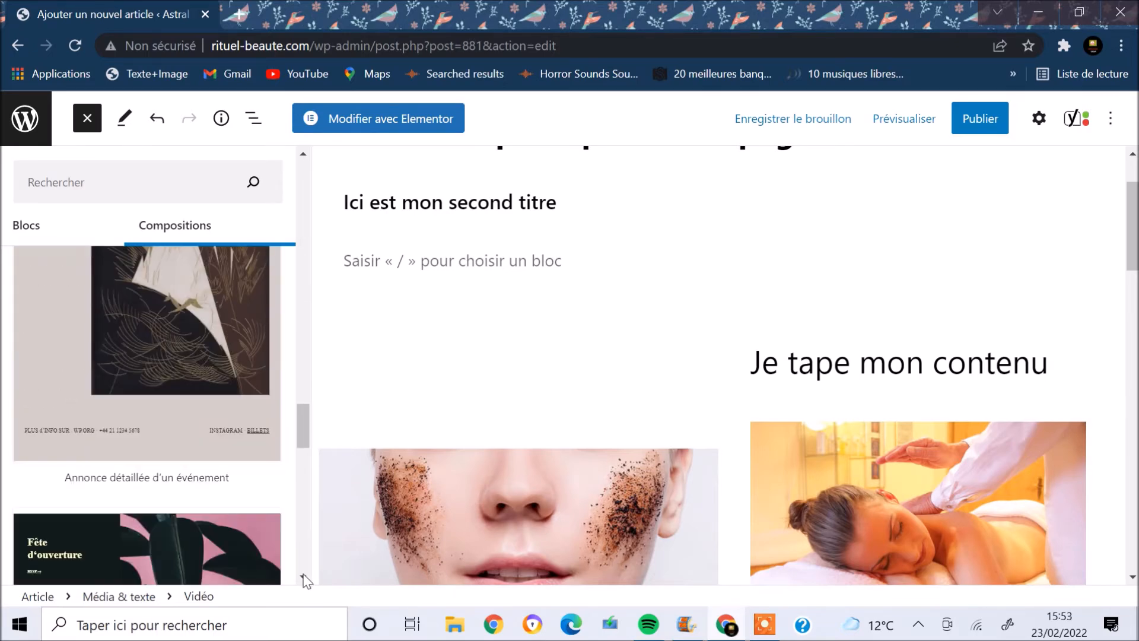
drag(298, 426, 300, 461)
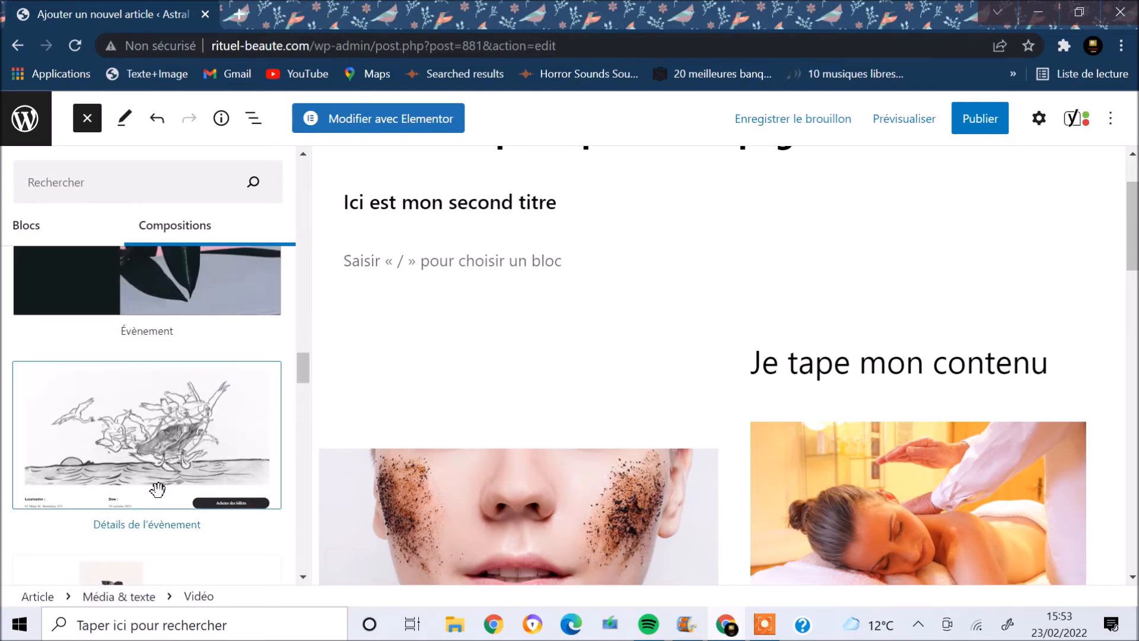
click(146, 452)
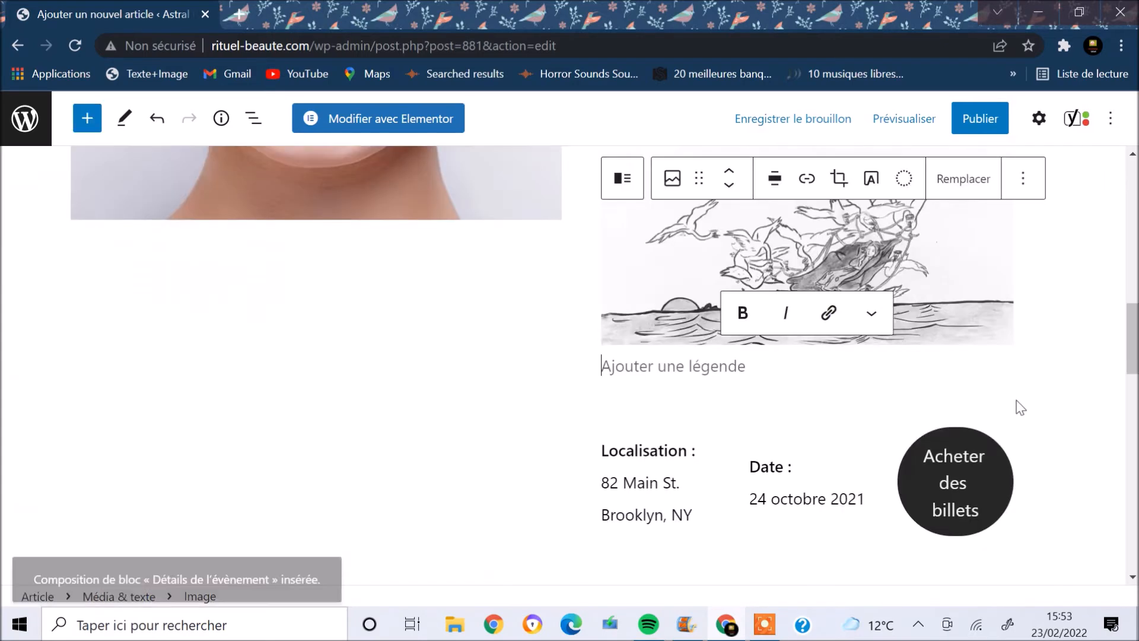
Step: Replace the label of the event composition's round button with "Je place mon texte"
mouse_move(1134, 334)
mouse_down()
mouse_move(1132, 290)
mouse_move(1134, 334)
mouse_up()
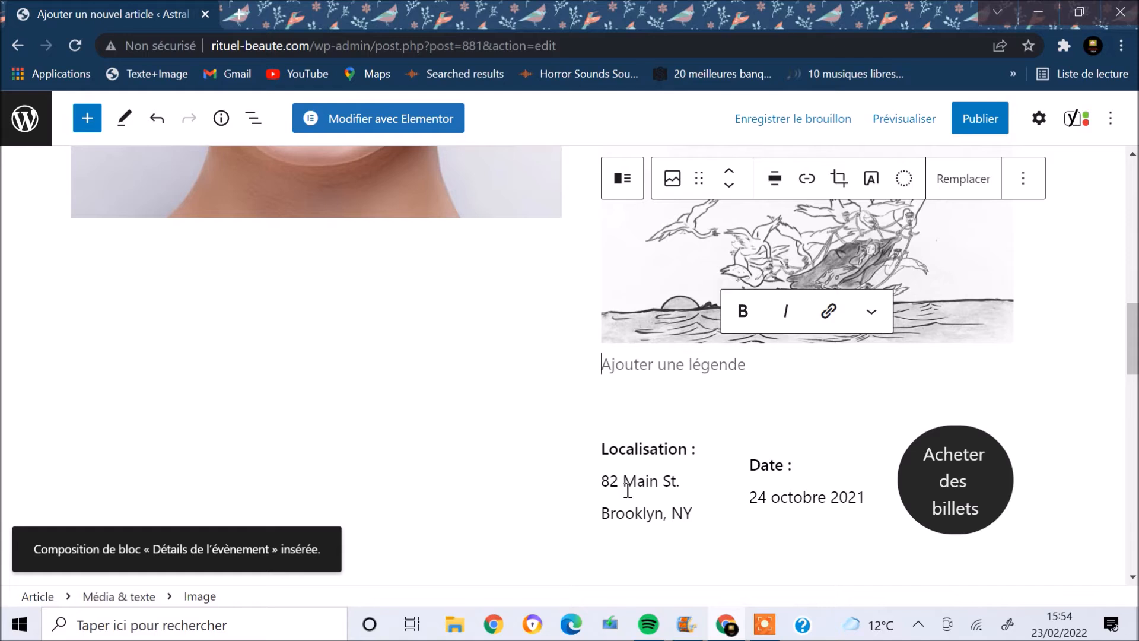
click(952, 467)
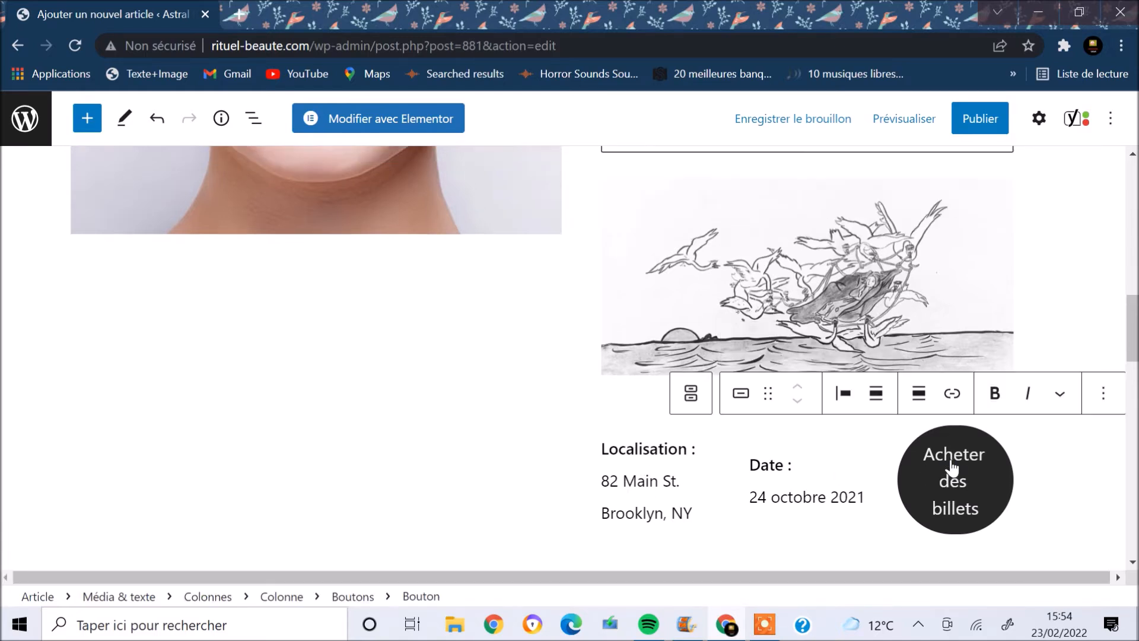
click(984, 511)
key(BackSpace)
key(BackSpace)
key(BackSpace)
key(BackSpace)
key(BackSpace)
key(BackSpace)
key(BackSpace)
key(BackSpace)
key(BackSpace)
key(BackSpace)
key(BackSpace)
key(BackSpace)
key(BackSpace)
key(BackSpace)
key(BackSpace)
key(BackSpace)
key(BackSpace)
key(BackSpace)
key(BackSpace)
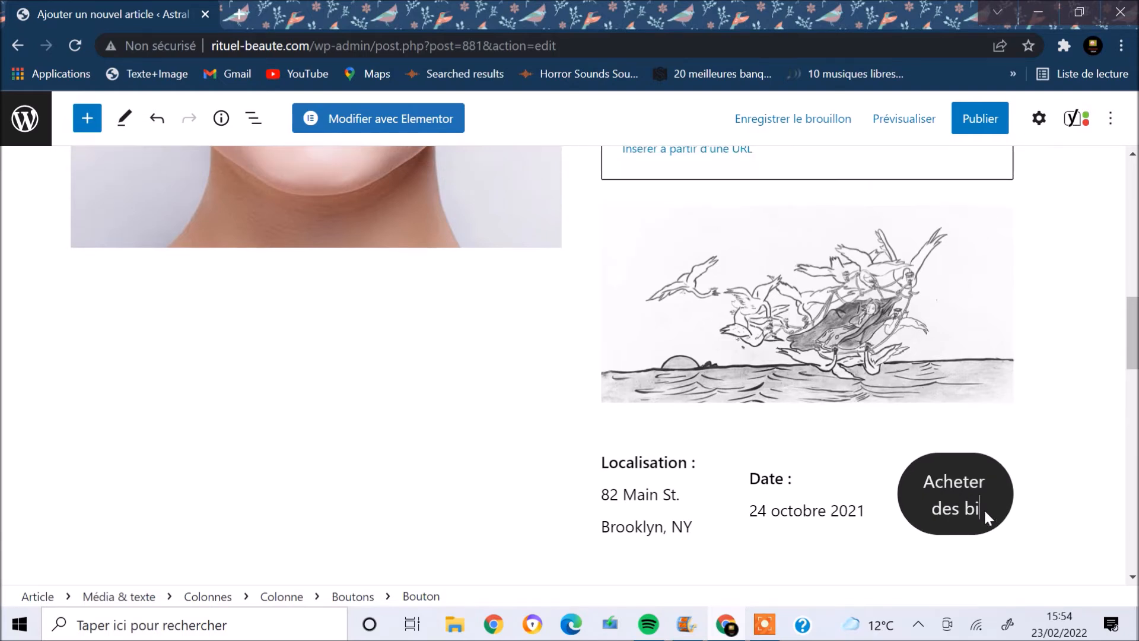
text(Je)
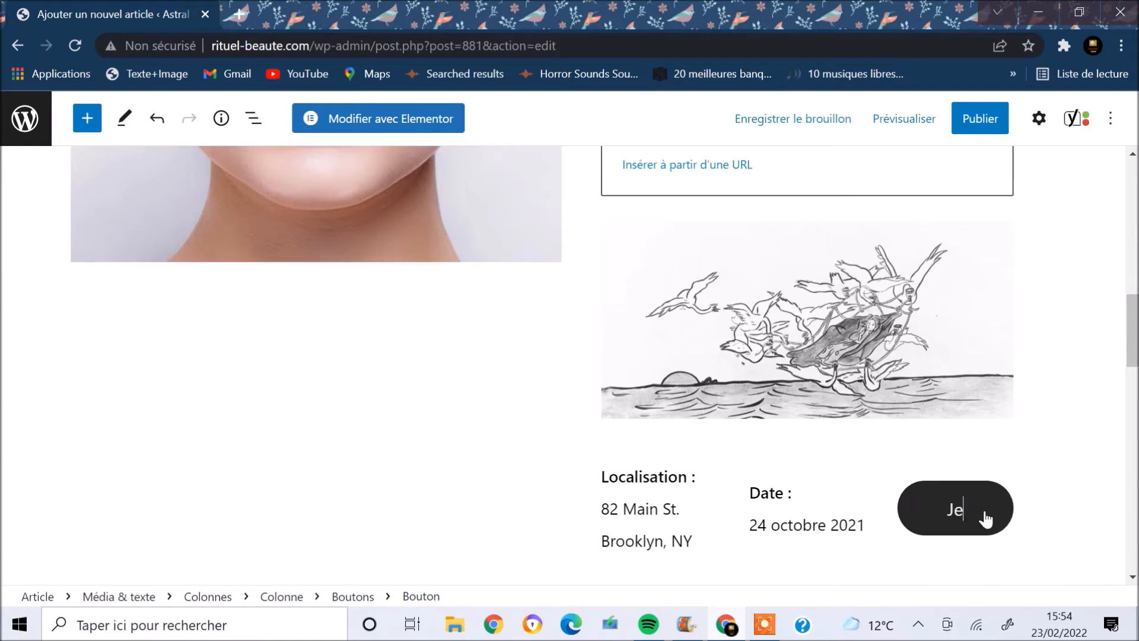
text( place mon texte)
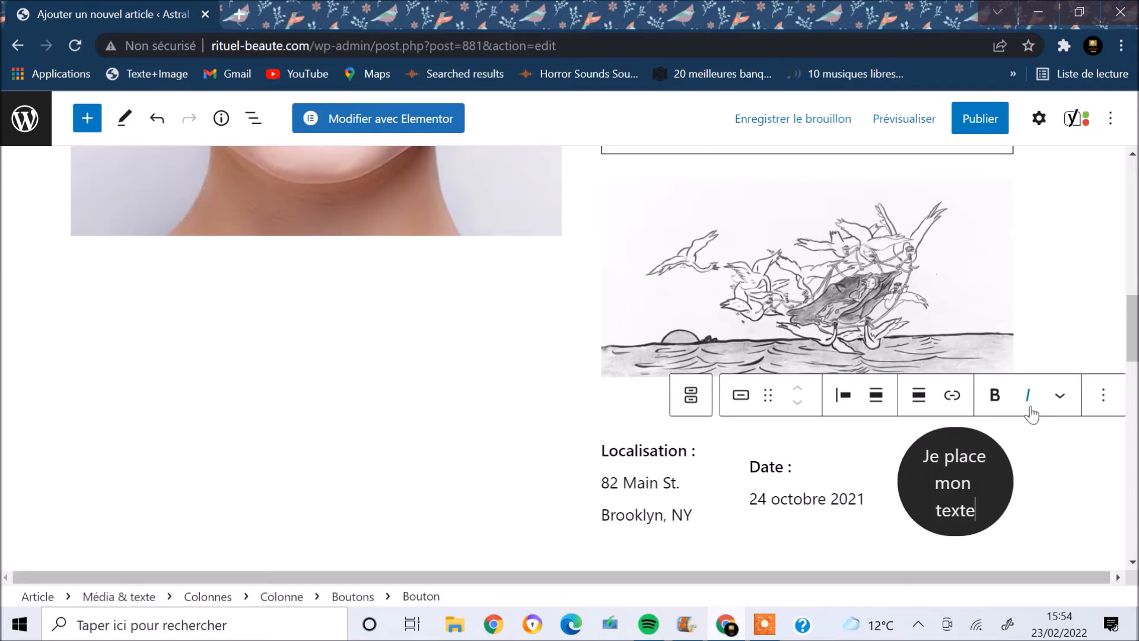
Step: Check the round button's link options and italicize its whole label
click(951, 395)
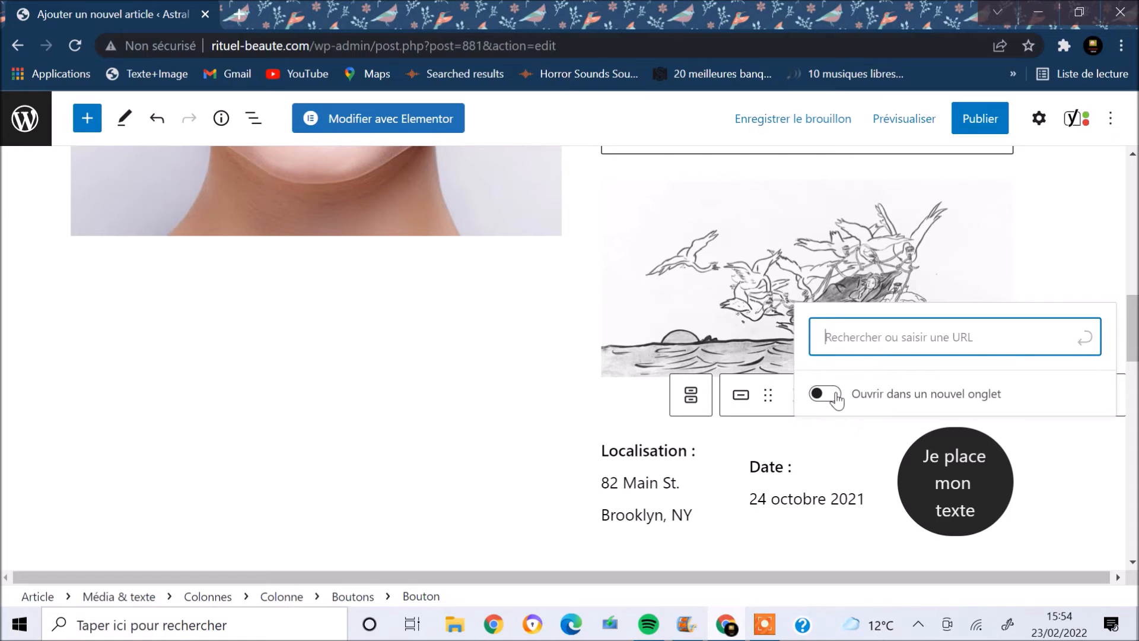
drag(1137, 331, 1136, 336)
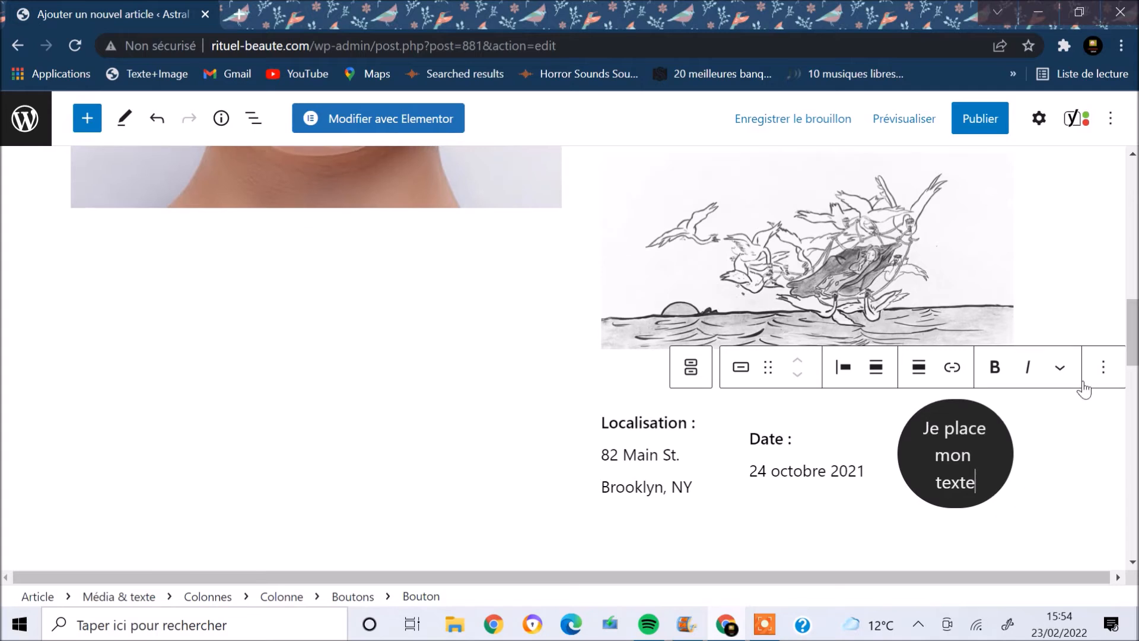
drag(979, 489, 927, 431)
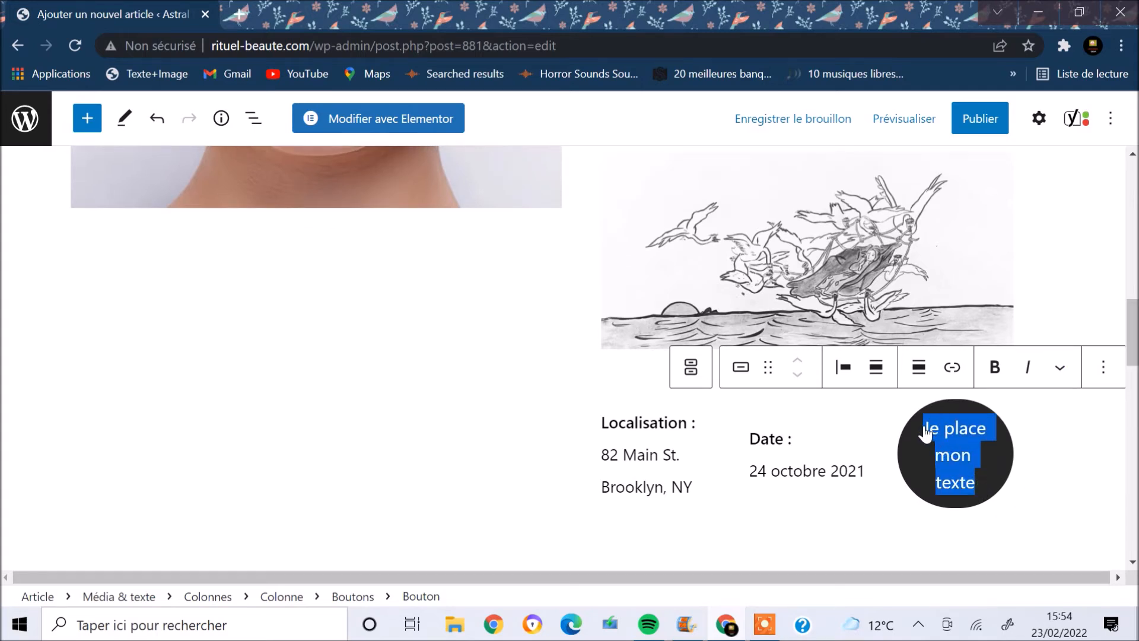
click(1027, 367)
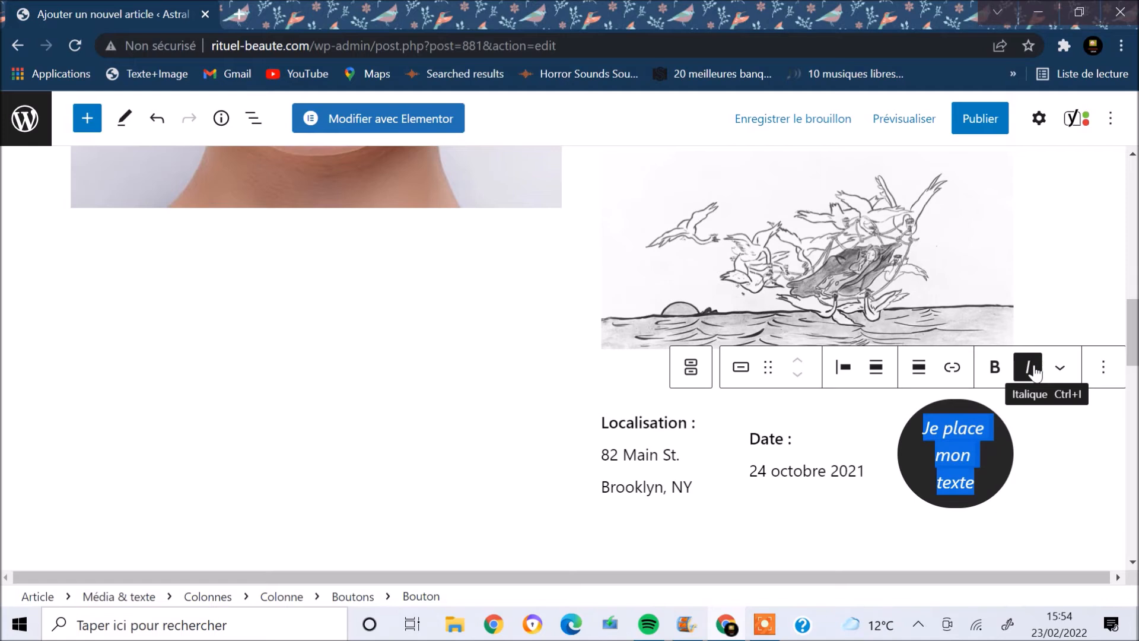
Step: Italicize the event date below the "Date :" label
click(832, 446)
drag(751, 471, 862, 474)
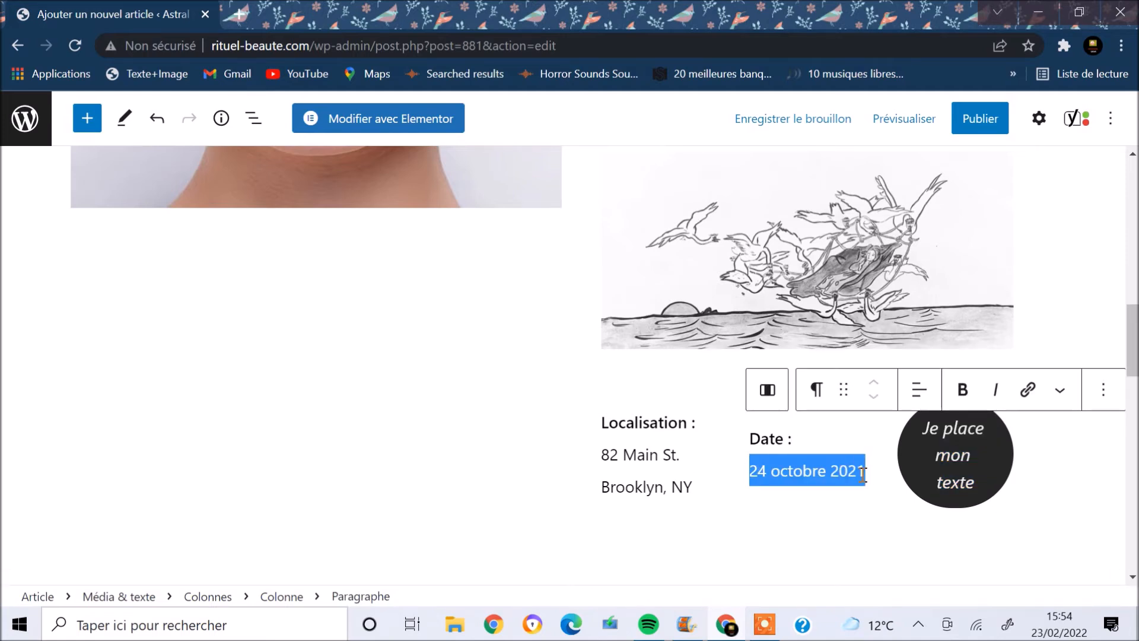
click(996, 391)
triple_click(788, 441)
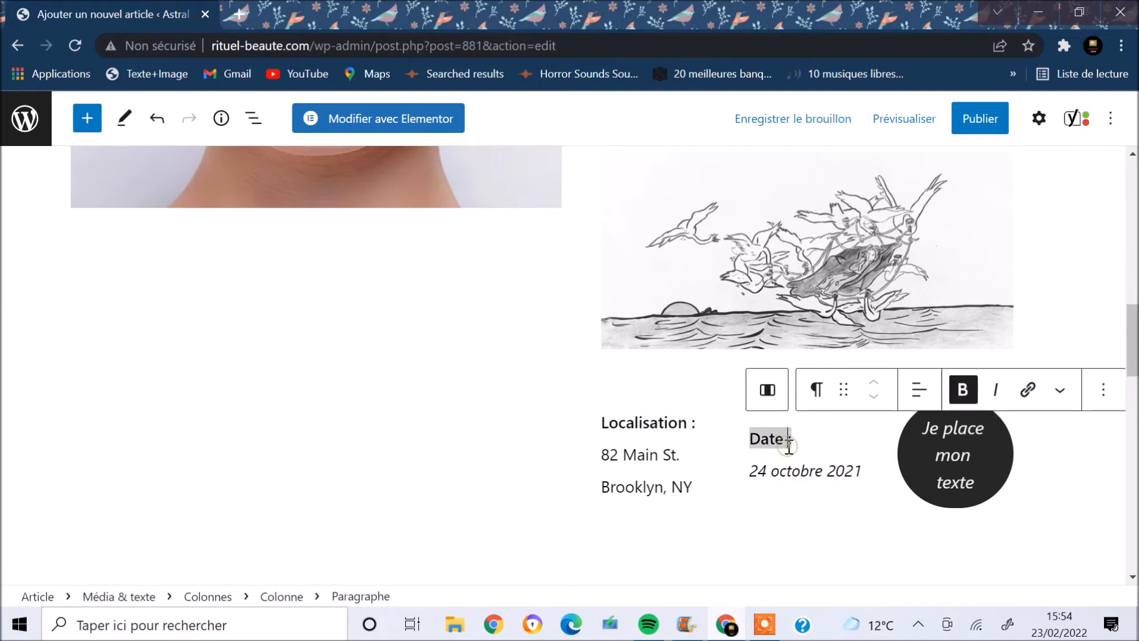
Step: Review the editor's additional options for view, editor mode, extensions and tools
drag(1123, 355, 1135, 174)
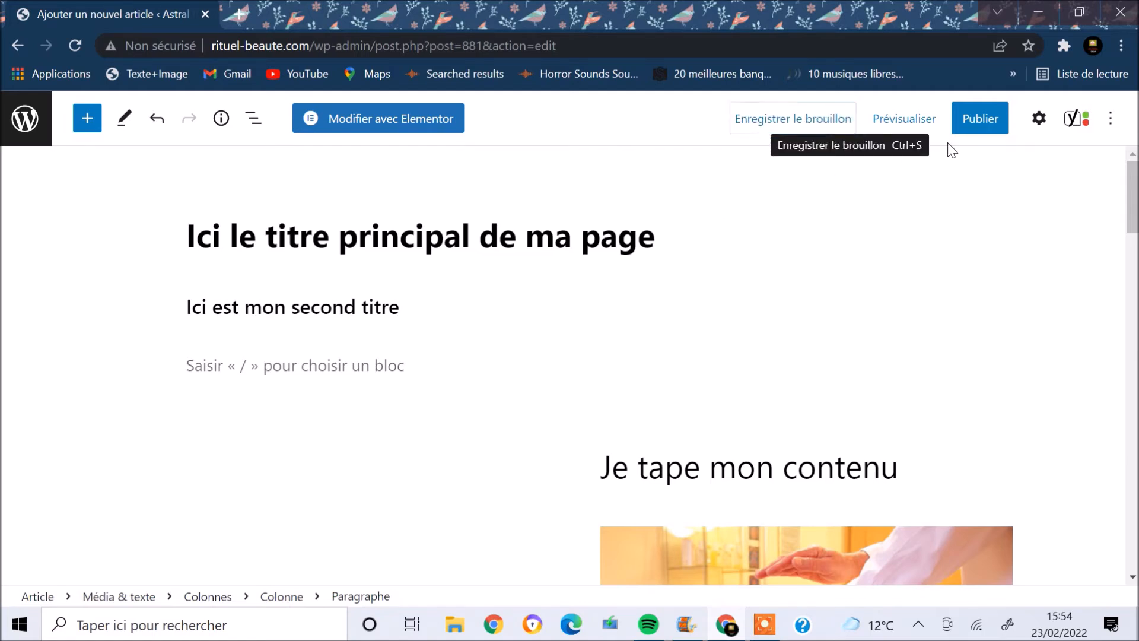
click(1110, 120)
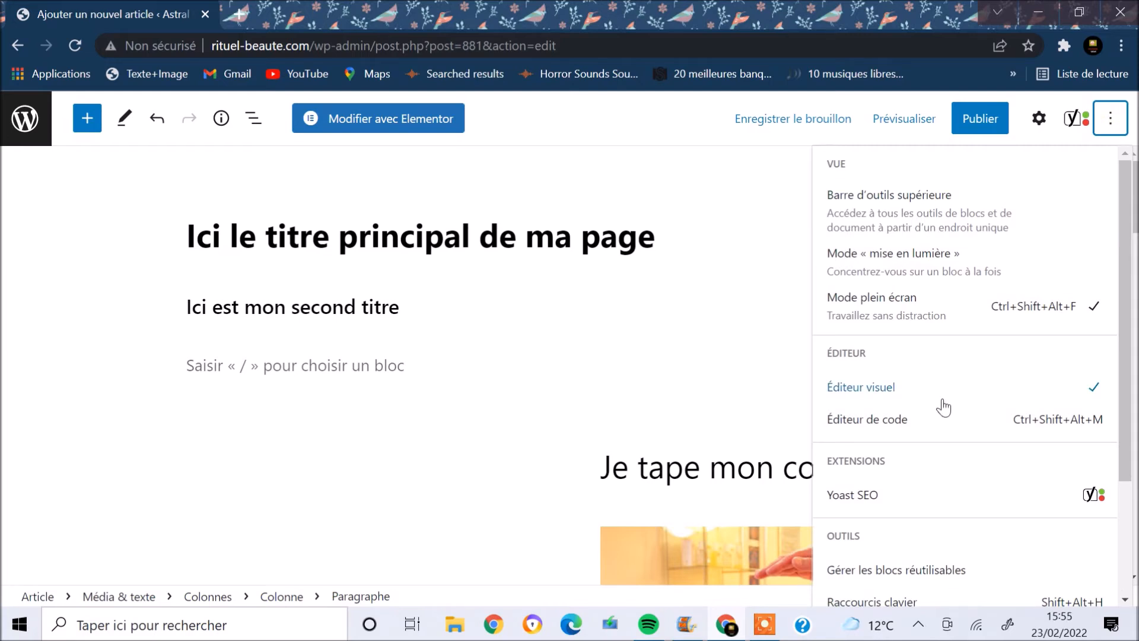
drag(1123, 439, 1117, 510)
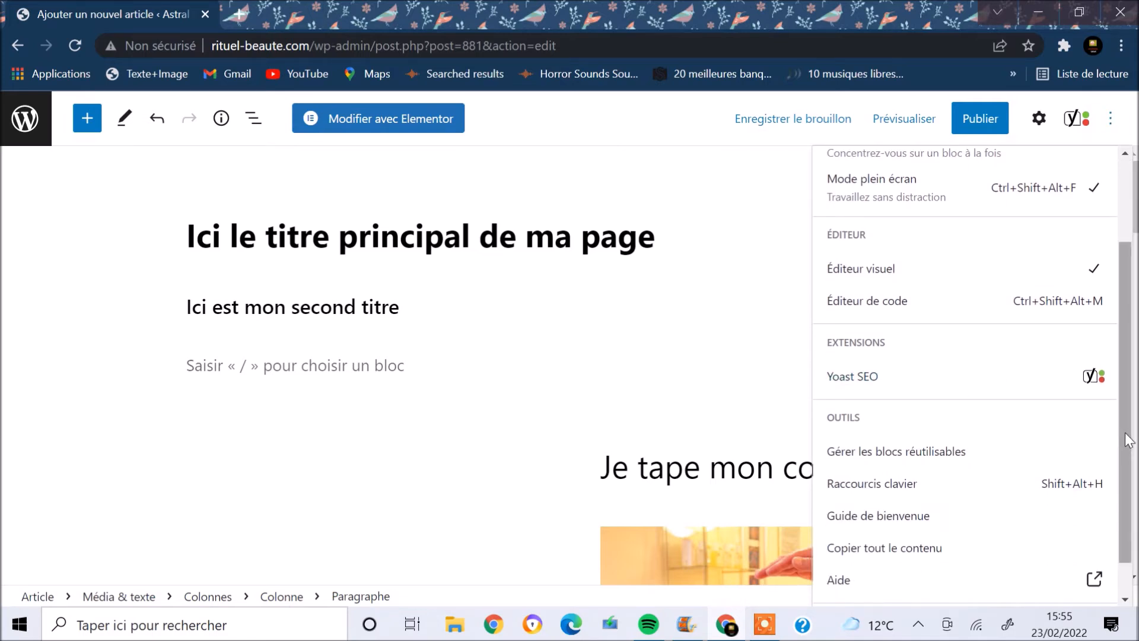
scroll(1115, 426, down, 1)
Step: Set the Méta description to "Ici se trouve les mots clés de mon article, et puis sa description sous forme de synthèse"
drag(1135, 197, 1135, 423)
drag(1135, 423, 1136, 432)
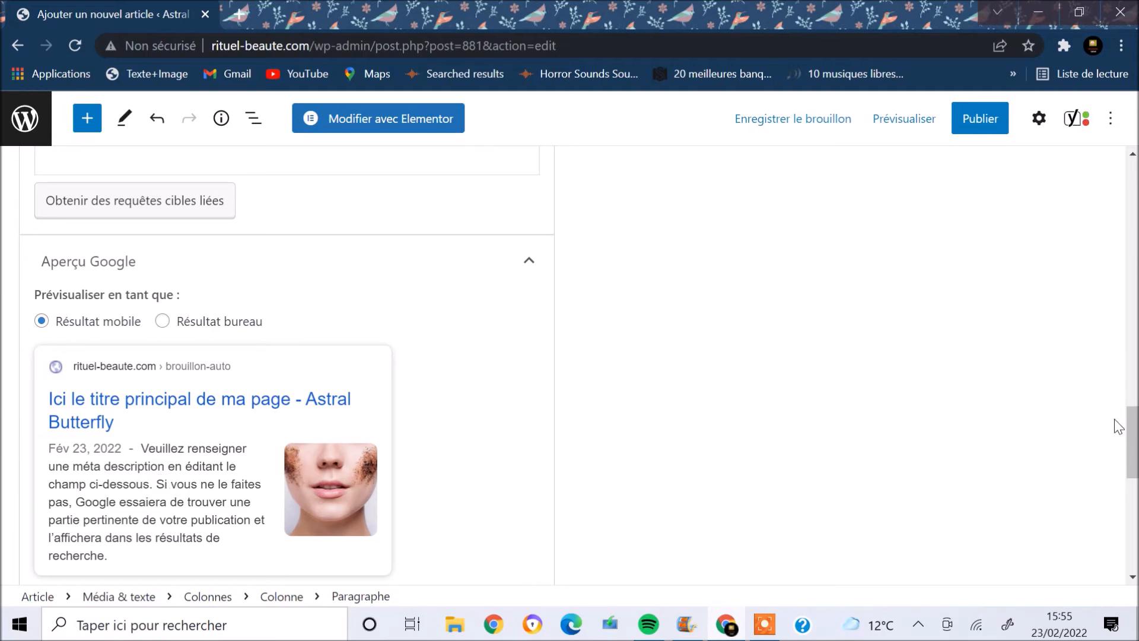
drag(1133, 438, 1135, 486)
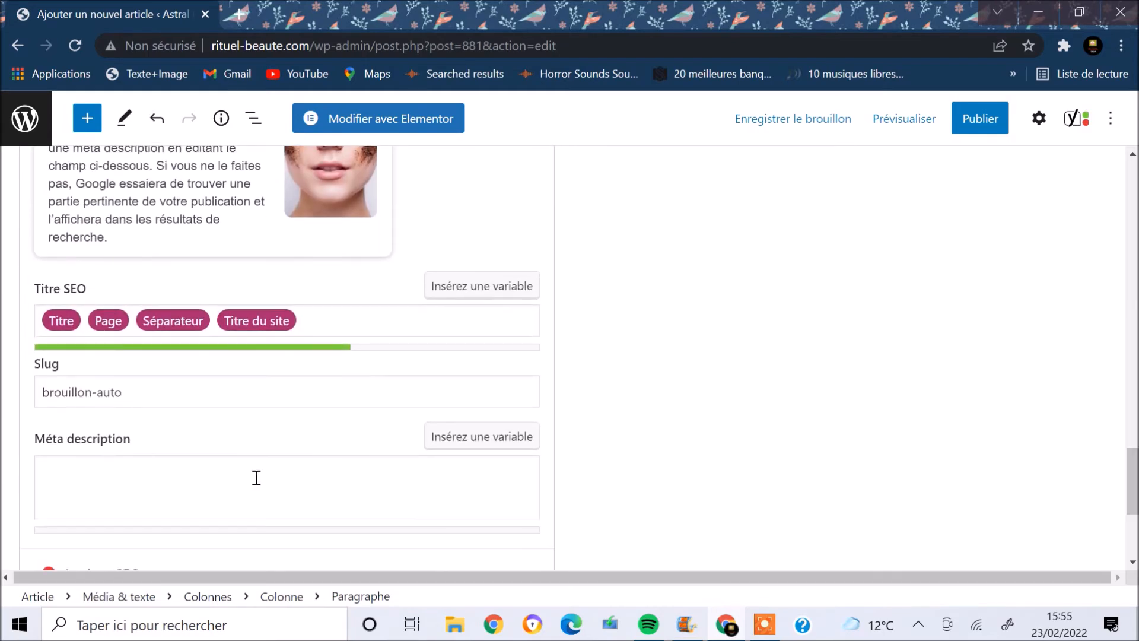
click(88, 473)
text(I)
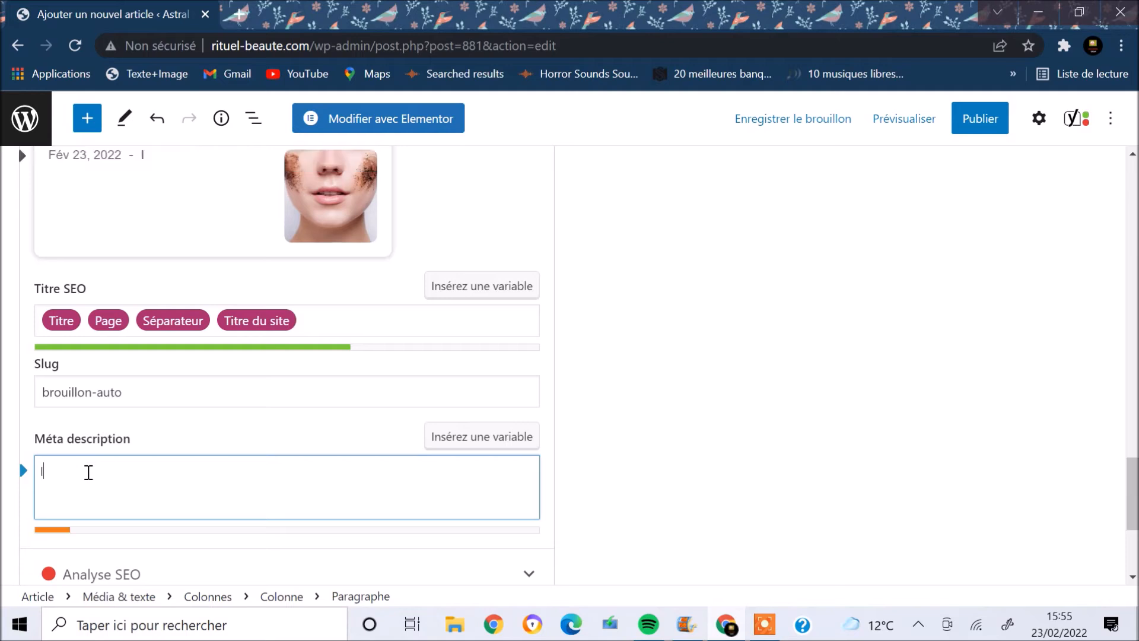
text(ci se trouve les mots c)
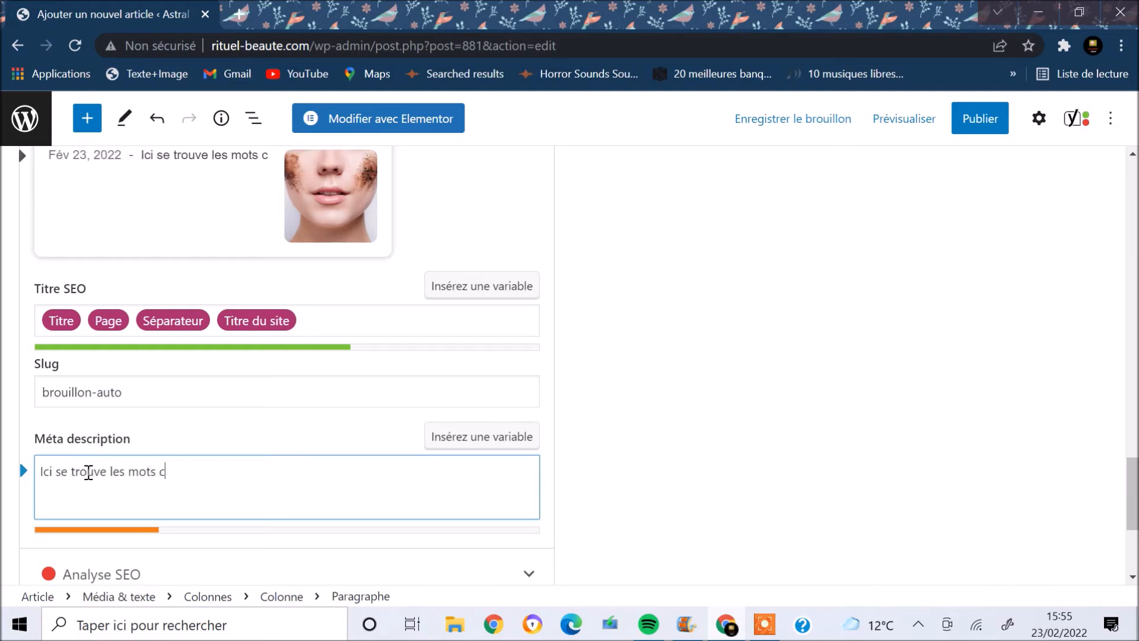
text(lés de mon article, et)
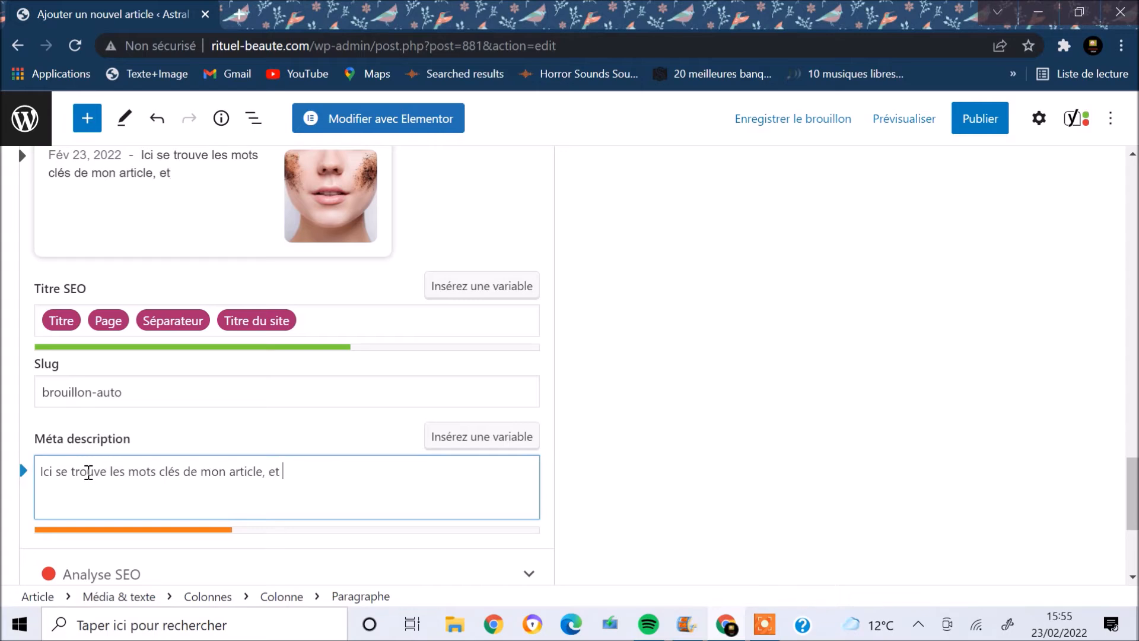
text(y puis sa descripti)
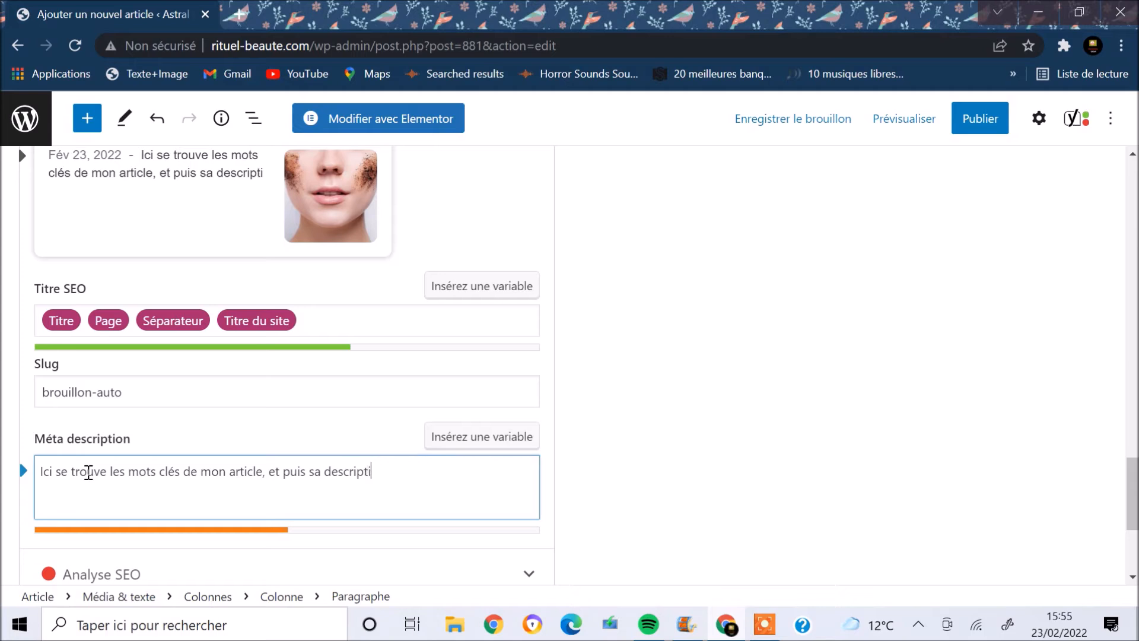
text(on sous fiorme)
key(BackSpace)
key(BackSpace)
key(BackSpace)
key(BackSpace)
key(BackSpace)
key(BackSpace)
key(BackSpace)
key(BackSpace)
key(BackSpace)
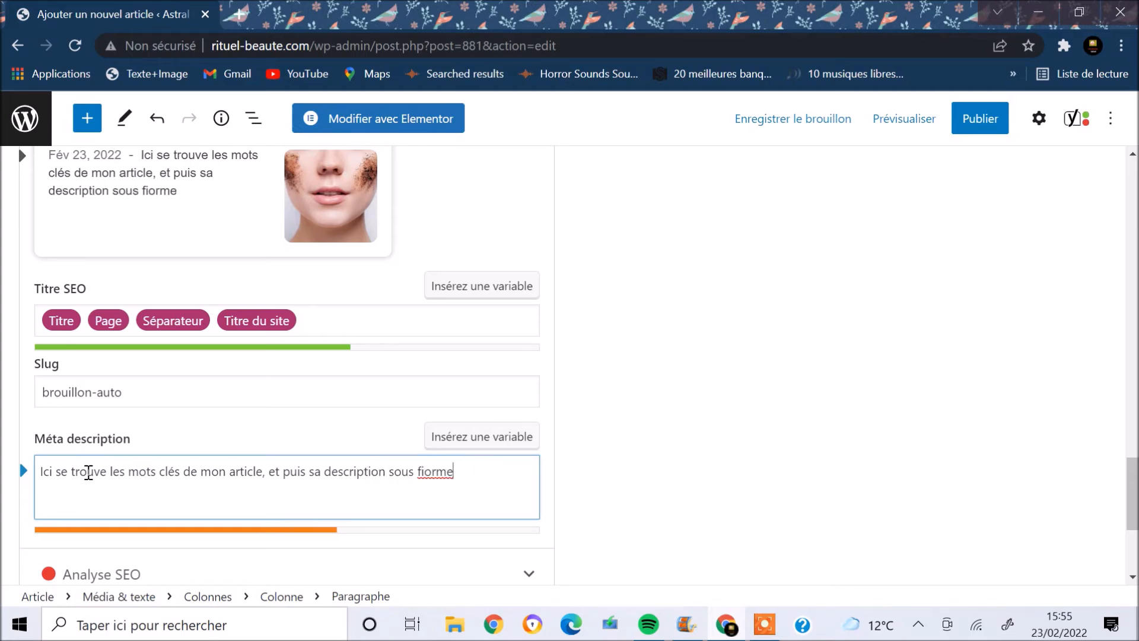
text(forme de synthèse)
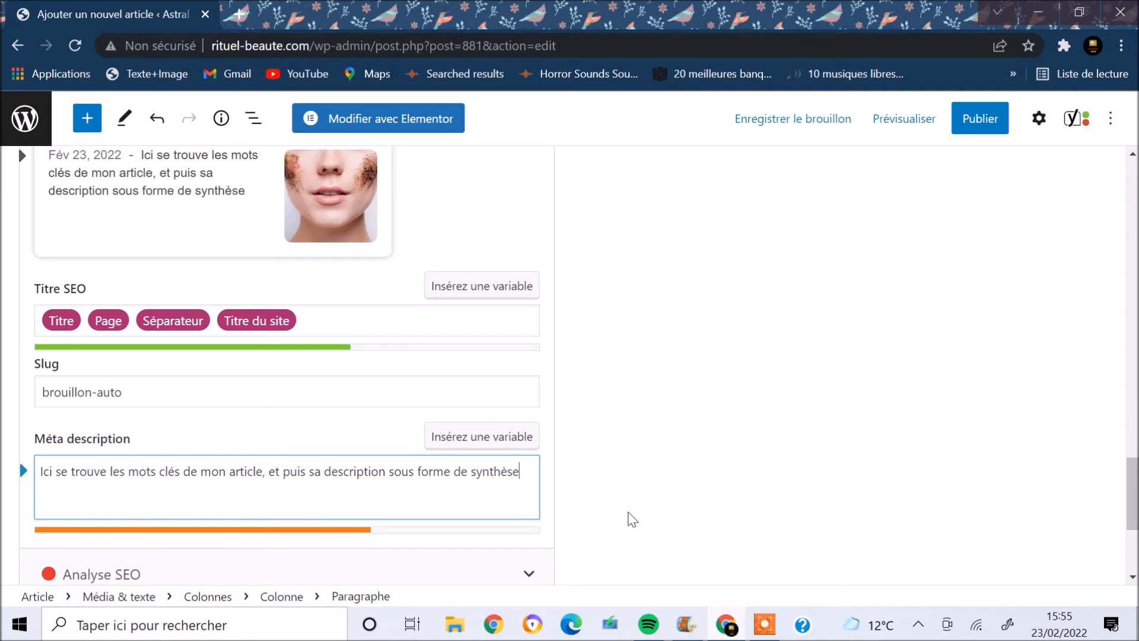
drag(1132, 525, 1124, 562)
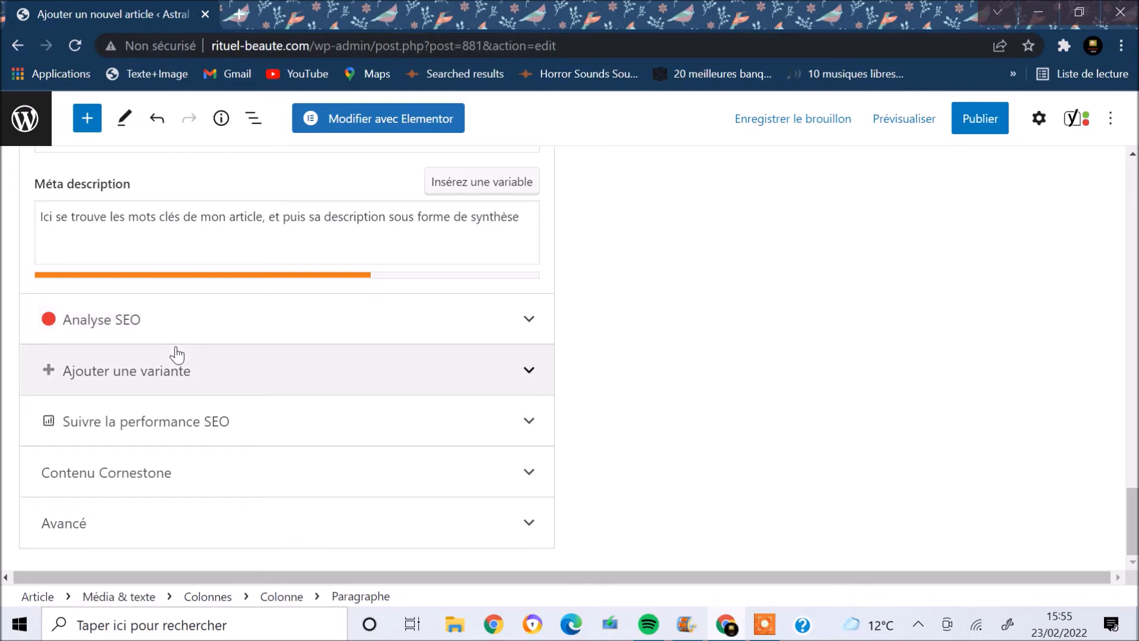
Step: Check the Yoast keyphrase variant option and set the Requête cible to "La médecine esthétique"
click(169, 371)
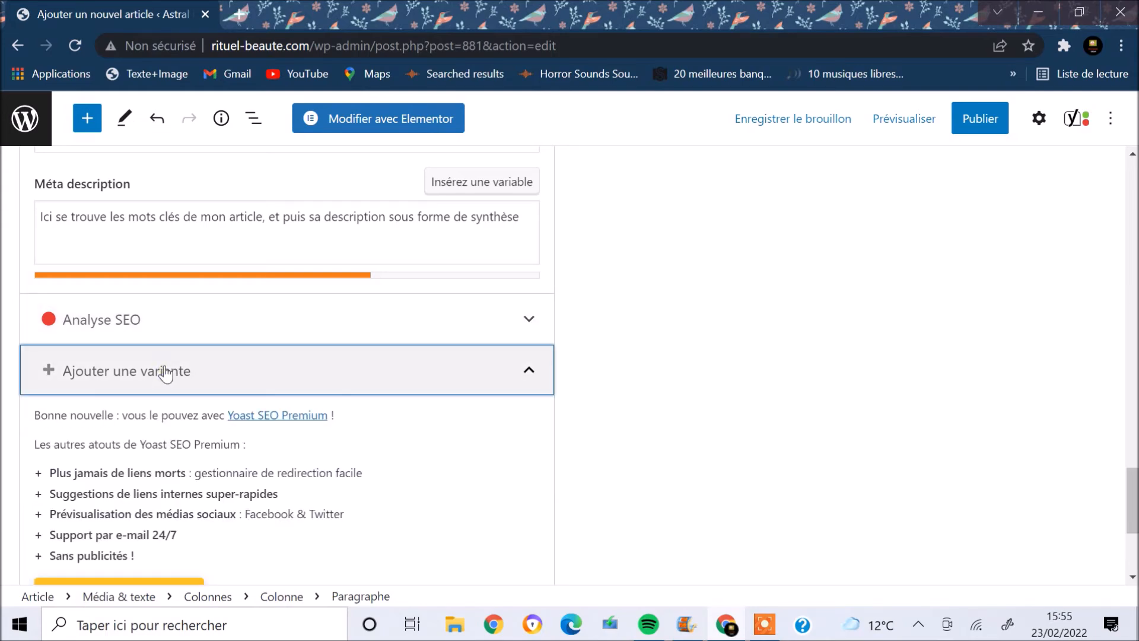
drag(1127, 514, 1113, 379)
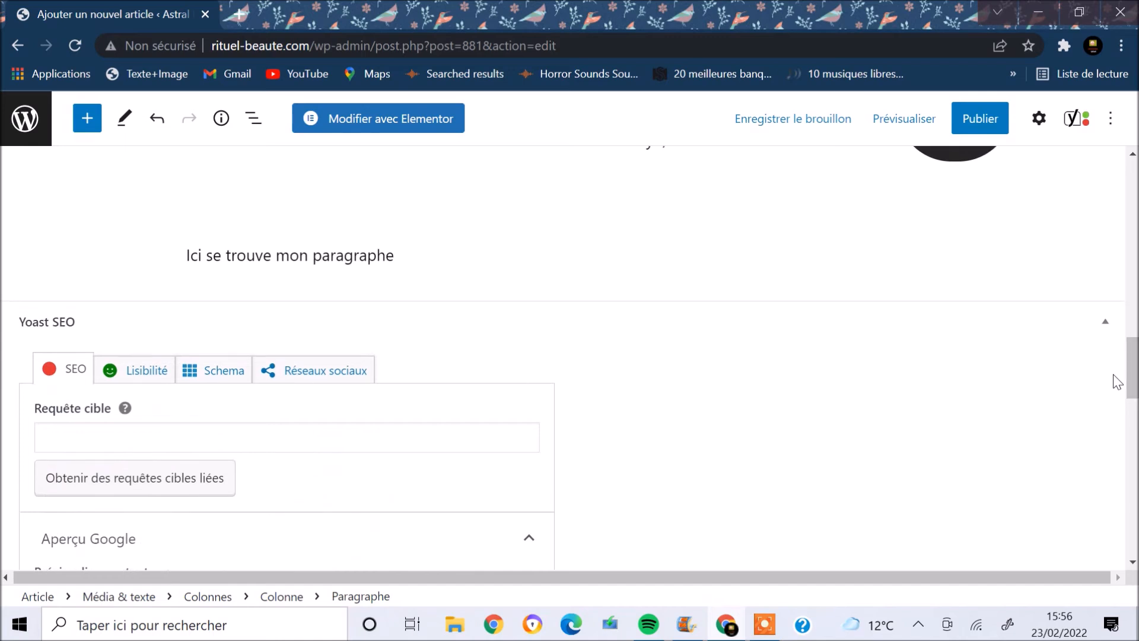
click(60, 438)
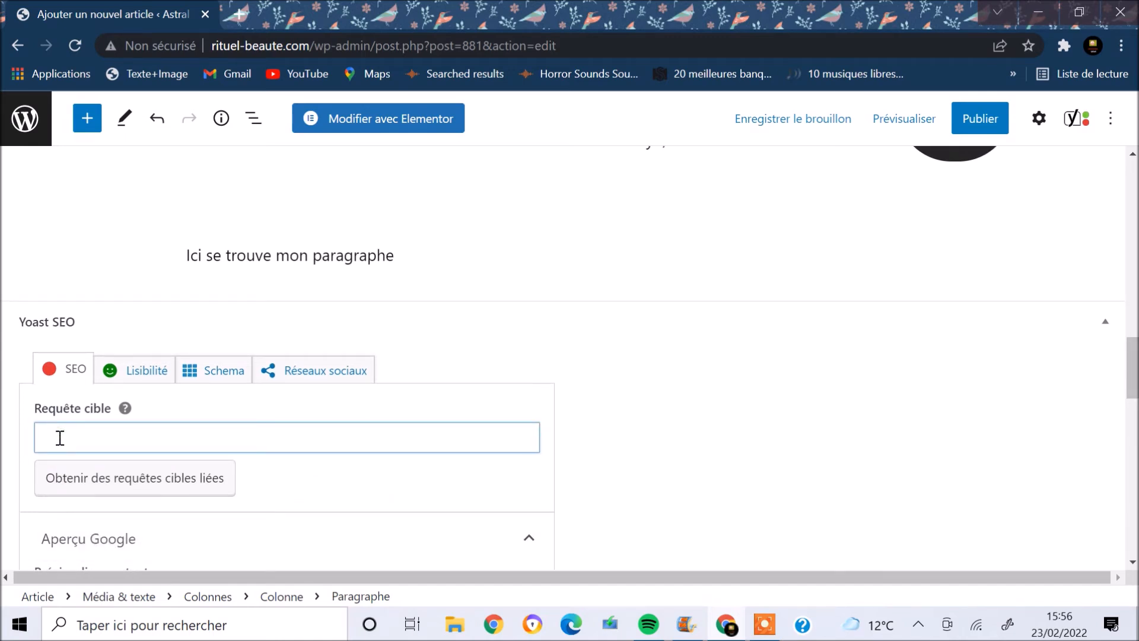
text(La médecine esthétique)
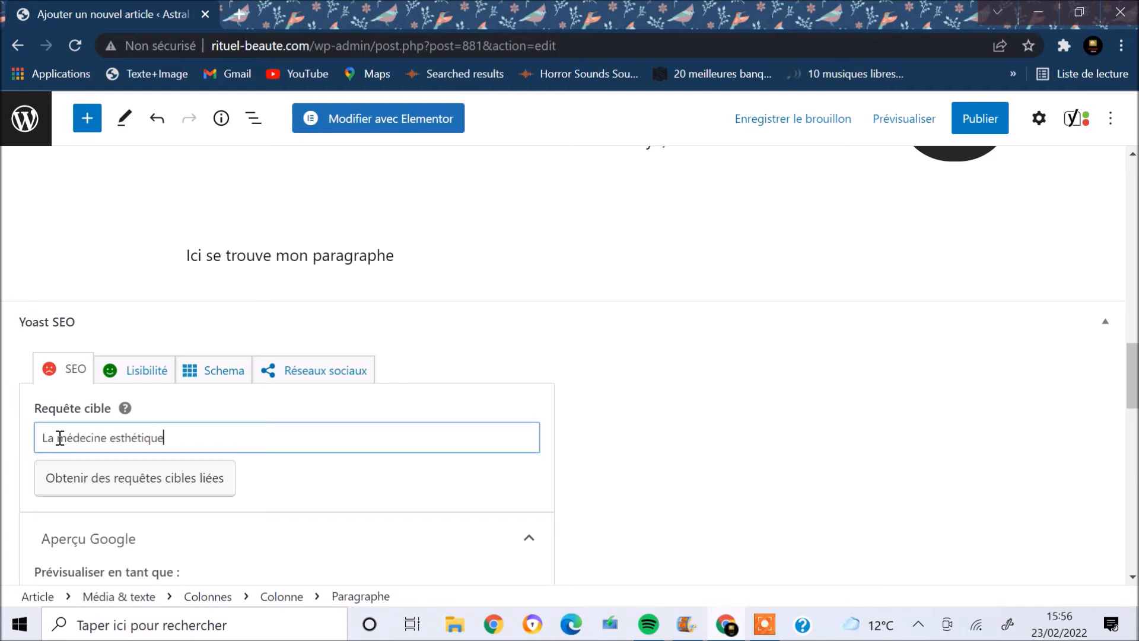
Step: Review the editor's general preferences for publication and appearance
drag(1132, 382, 1133, 191)
click(1112, 125)
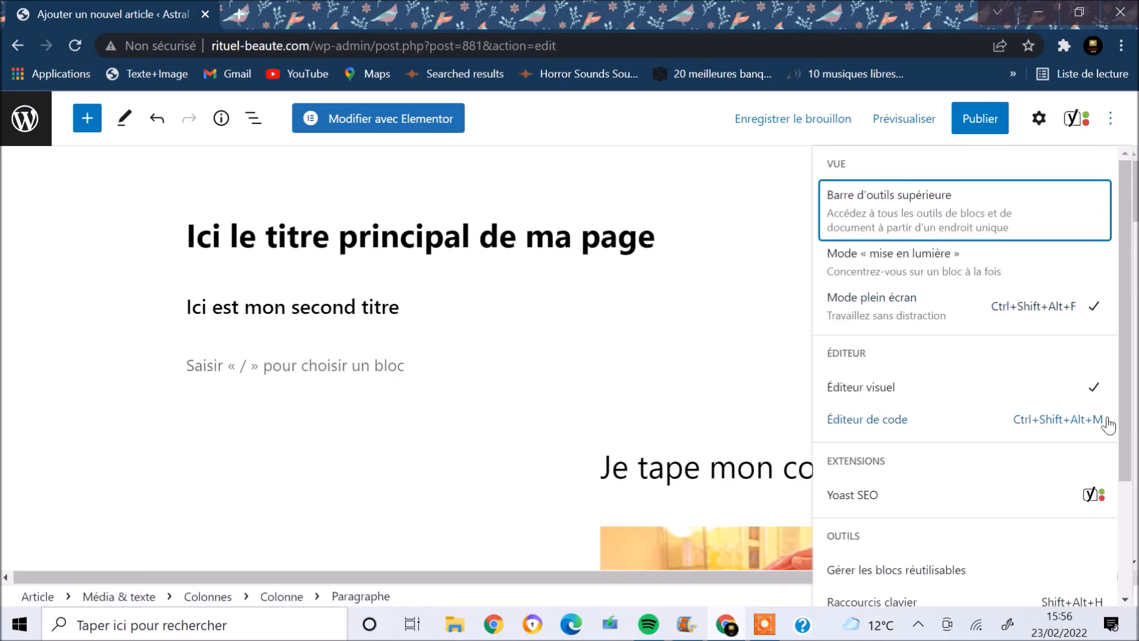
scroll(1127, 489, down, 2)
scroll(1127, 489, down, 3)
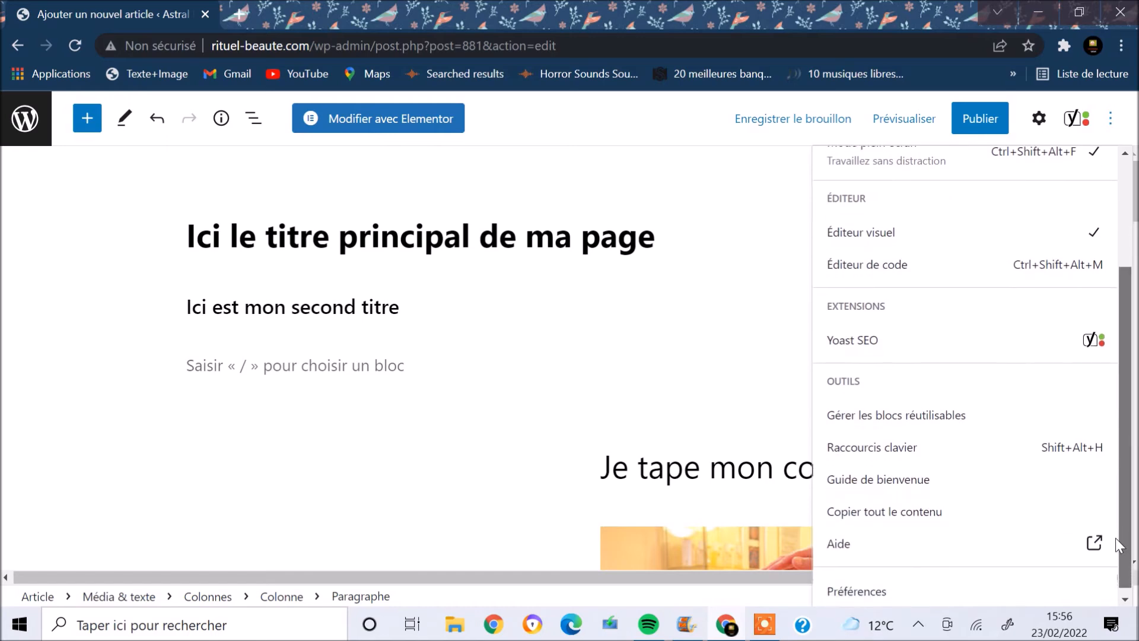
click(863, 584)
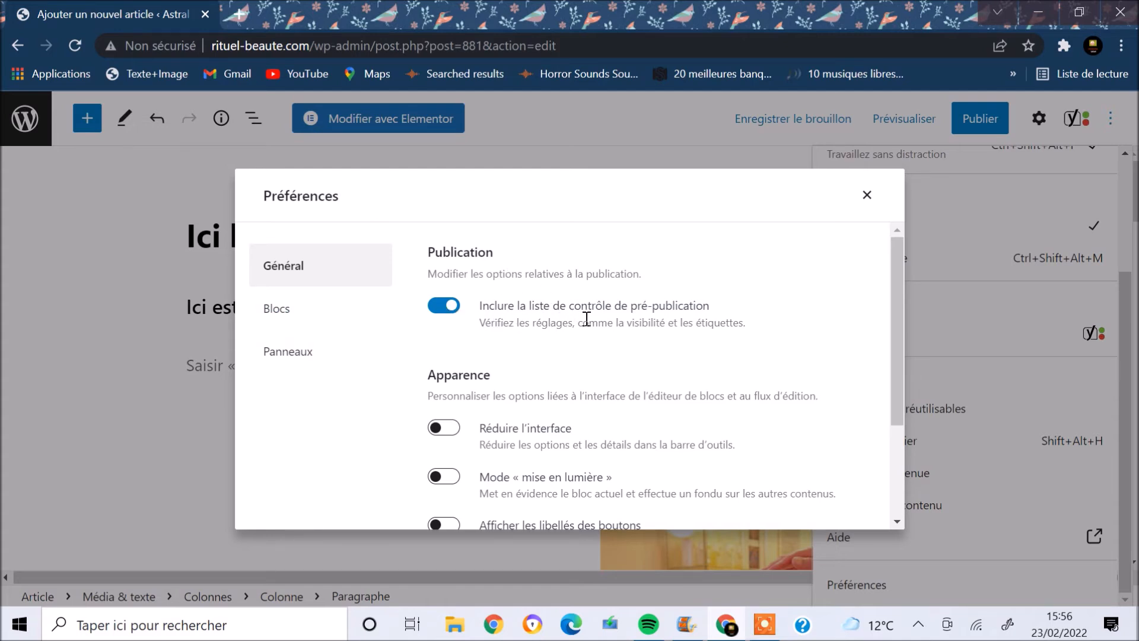
drag(892, 326, 875, 400)
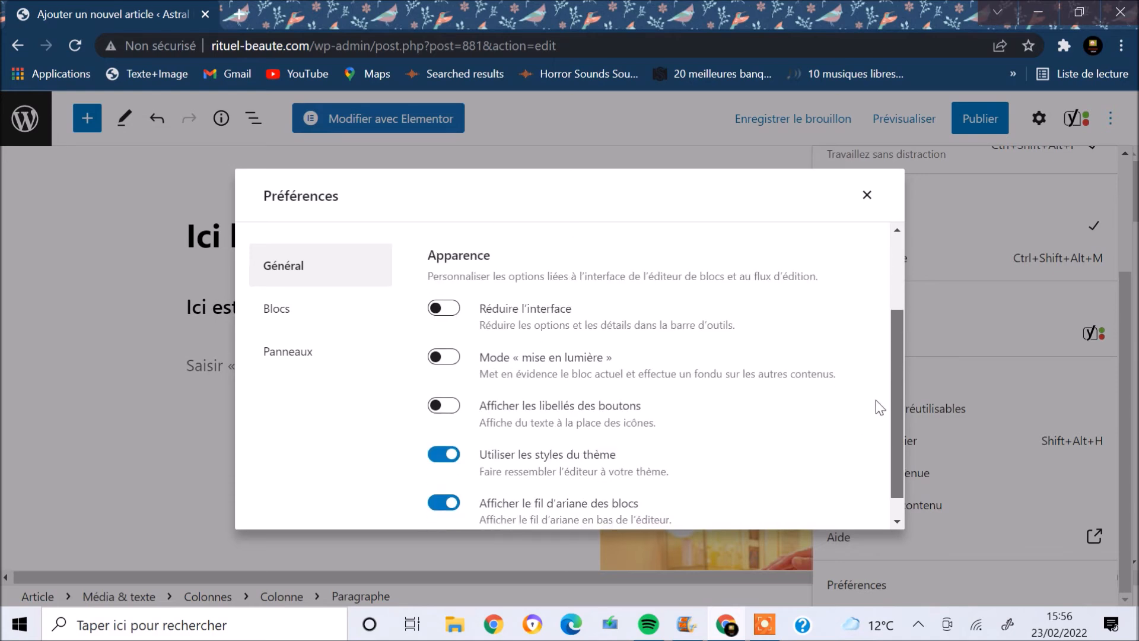
drag(876, 399, 873, 416)
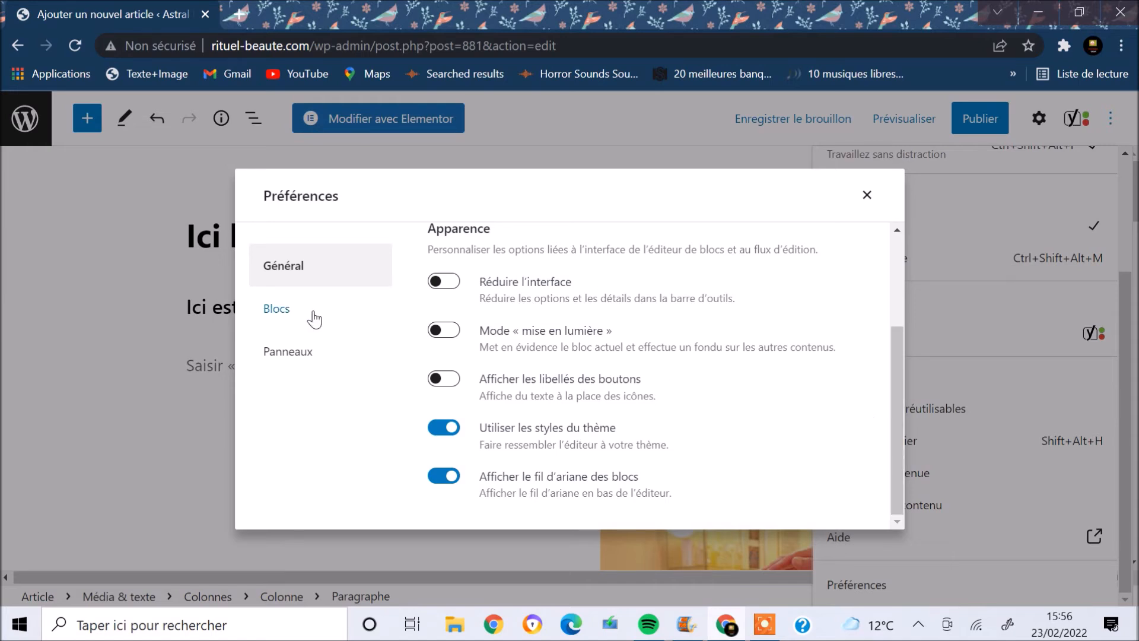
Step: Review the block preferences, including block interactions and the list of visible blocks, and close the preferences
click(278, 310)
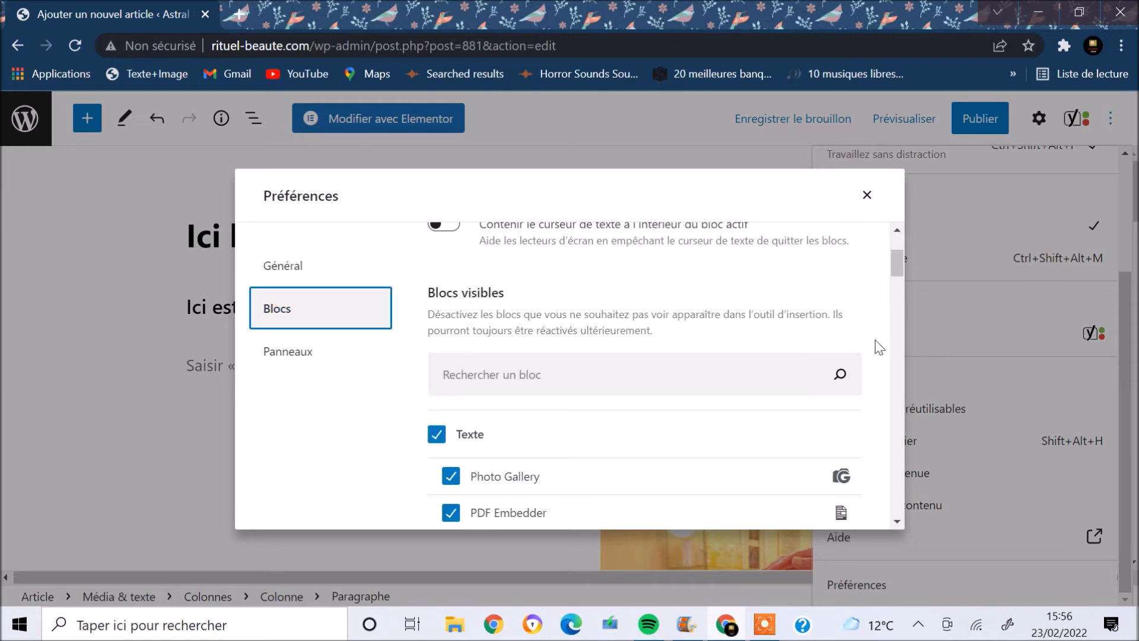
drag(891, 266, 895, 253)
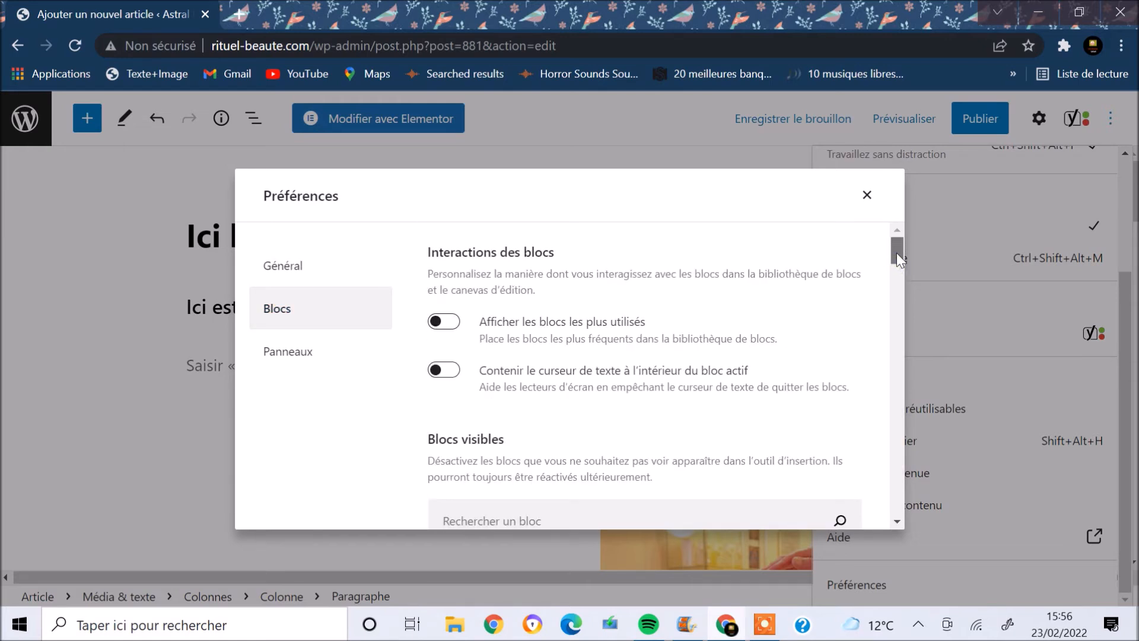
drag(896, 252, 895, 361)
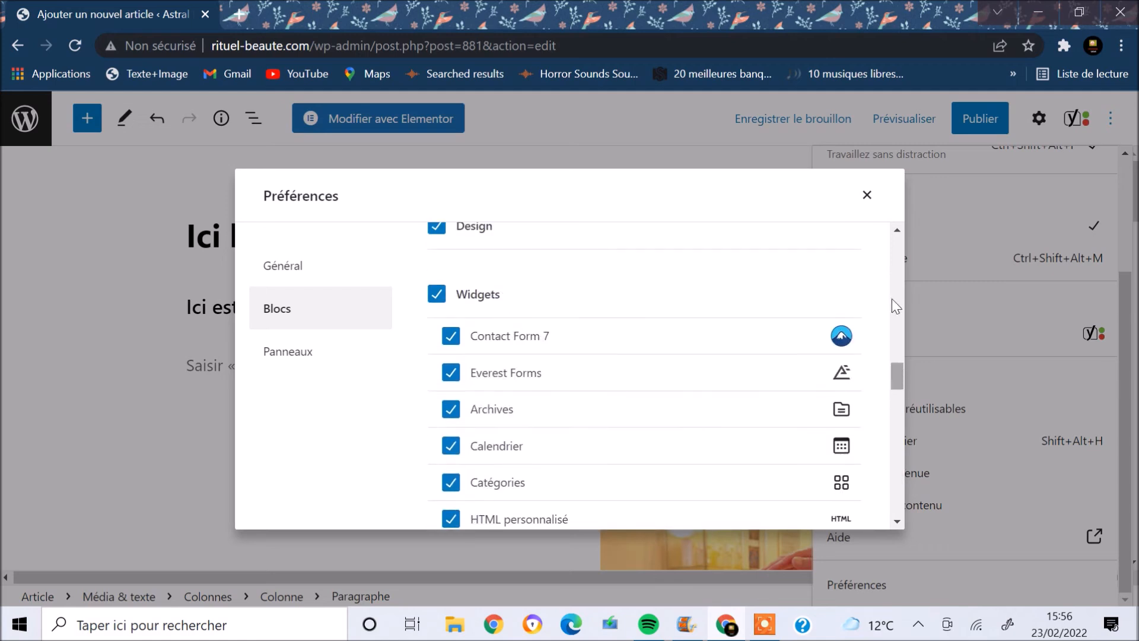
click(867, 195)
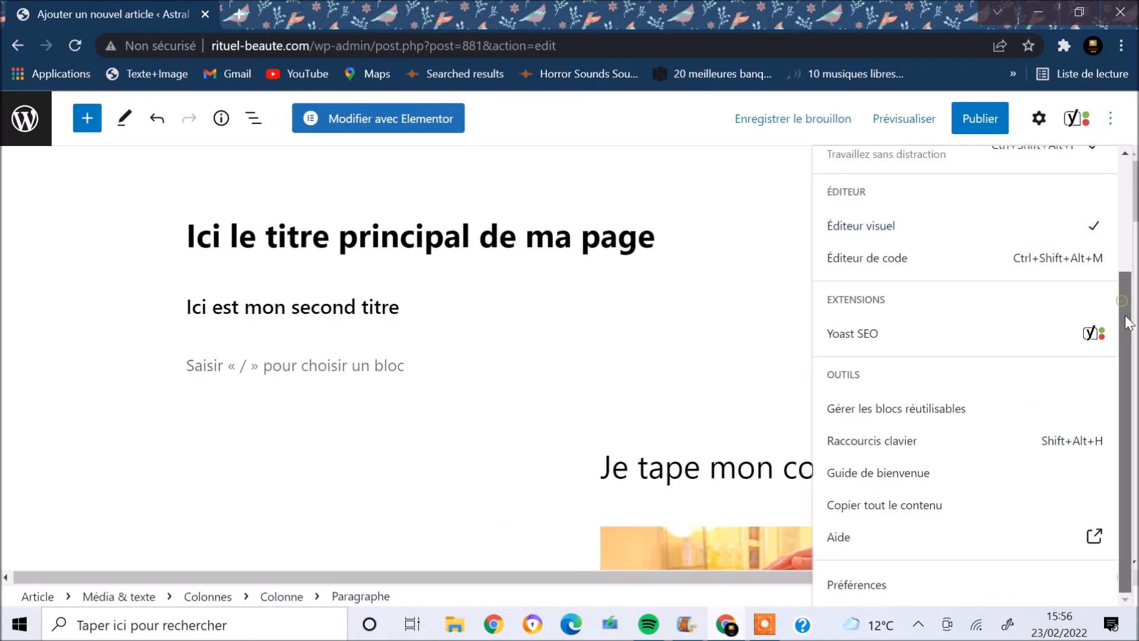
scroll(1127, 320, up, 3)
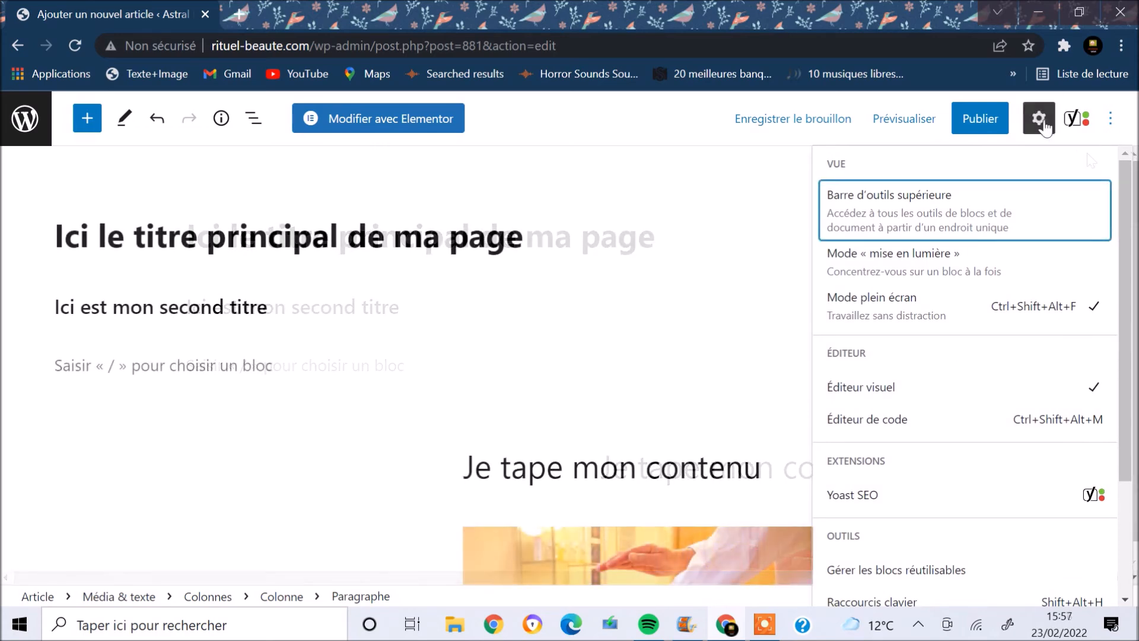
Step: Open the article's settings and assign the post to the category "LA MEDECINE ESTHETIQUE"
click(1042, 124)
click(1044, 126)
click(1044, 128)
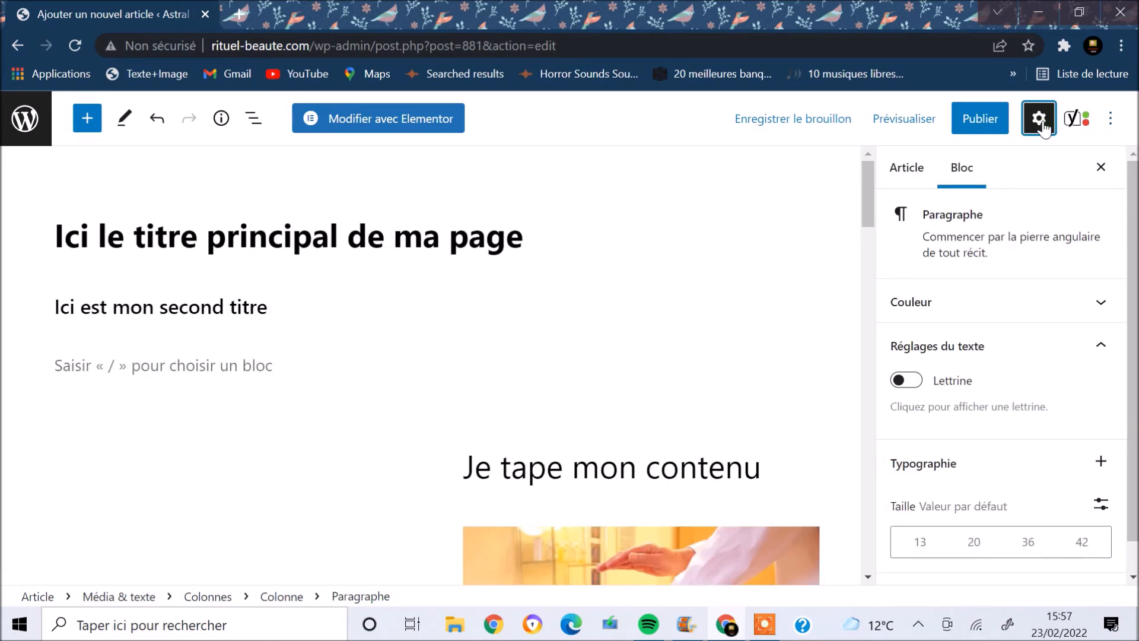
click(912, 172)
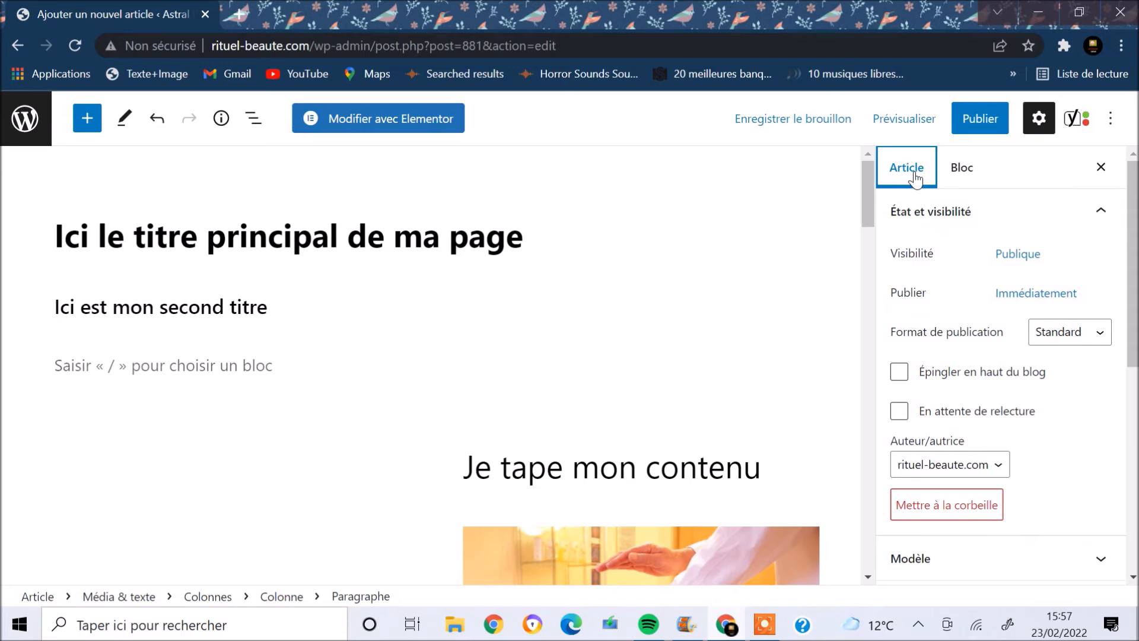
scroll(1102, 267, down, 4)
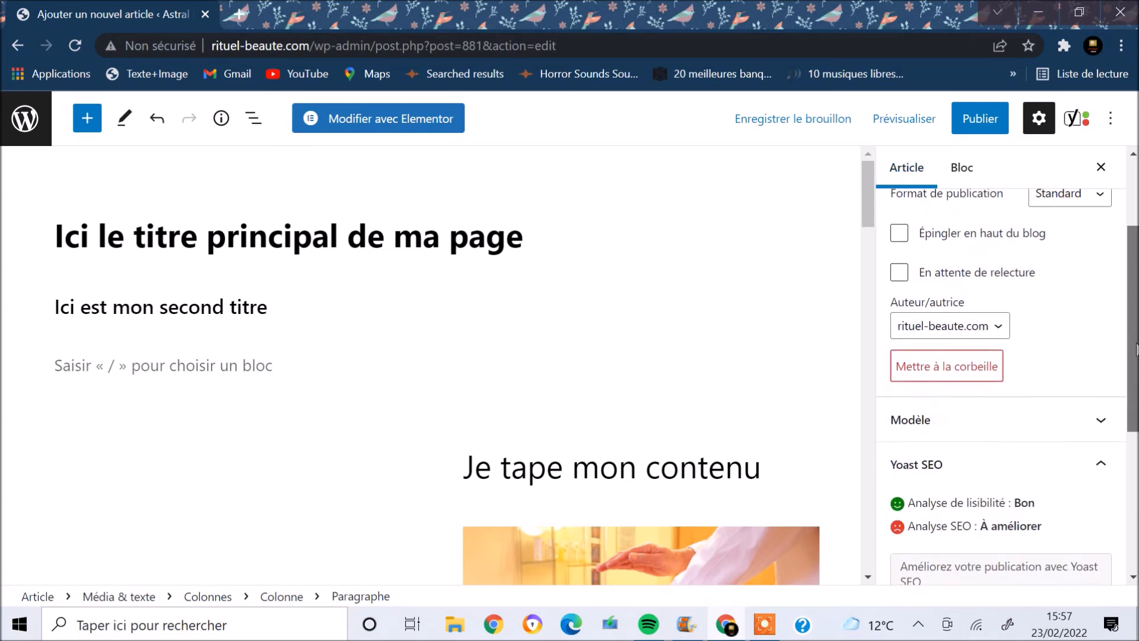
scroll(1077, 459, down, 3)
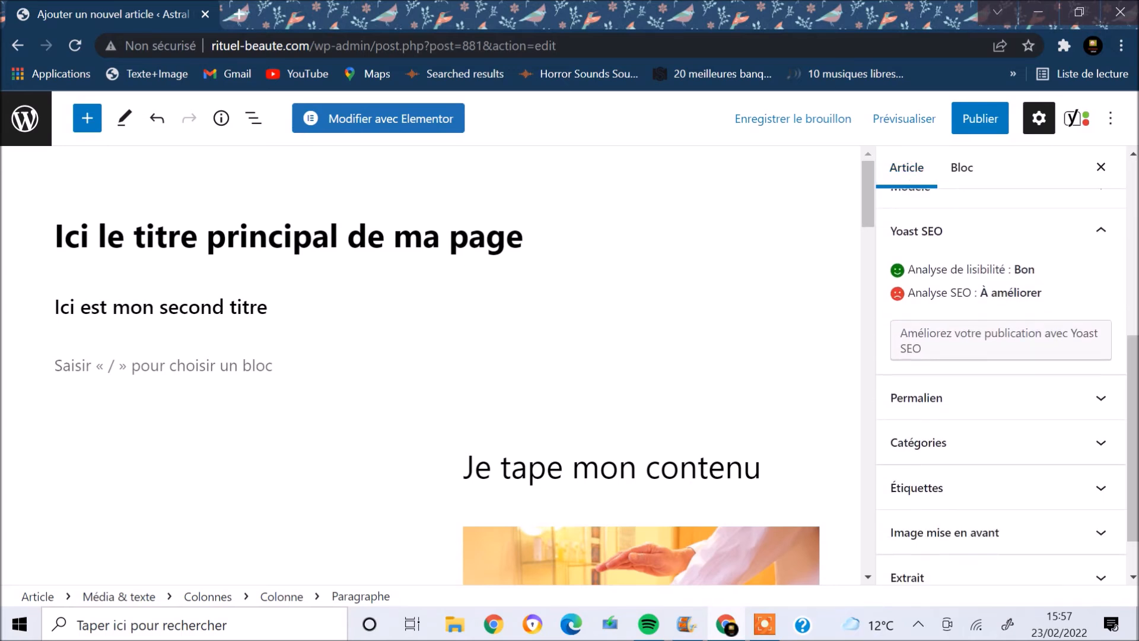
click(1076, 457)
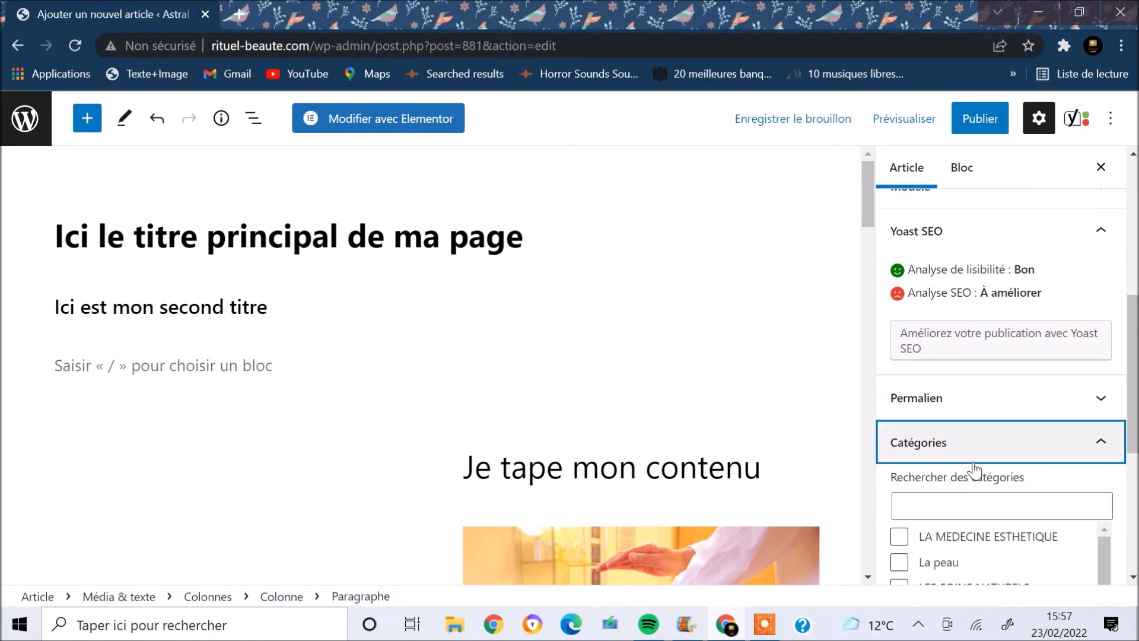
scroll(1102, 551, down, 1)
click(900, 527)
Step: Enter "medecine esthétique" as a new tag (étiquette) for the post
scroll(1134, 448, down, 5)
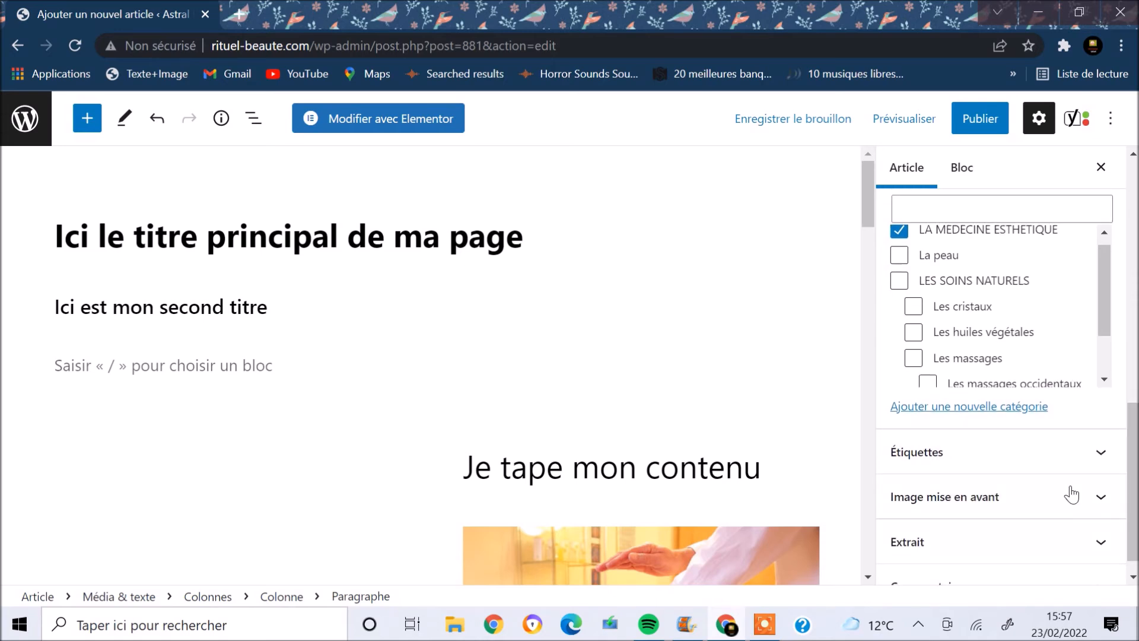
click(1062, 465)
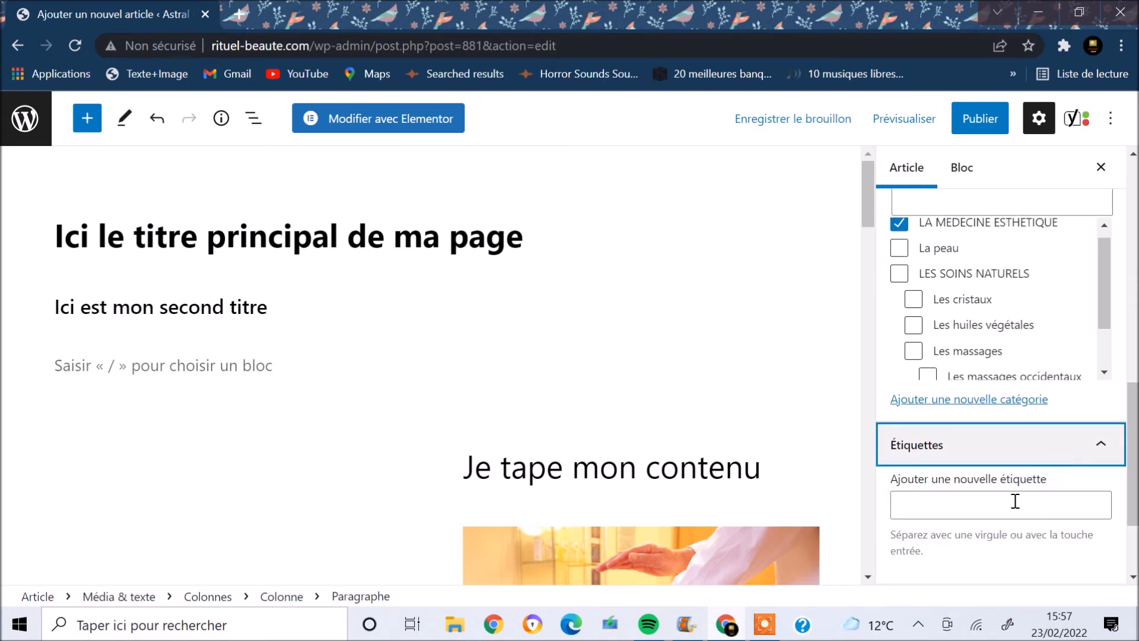
scroll(1064, 466, down, 2)
click(955, 384)
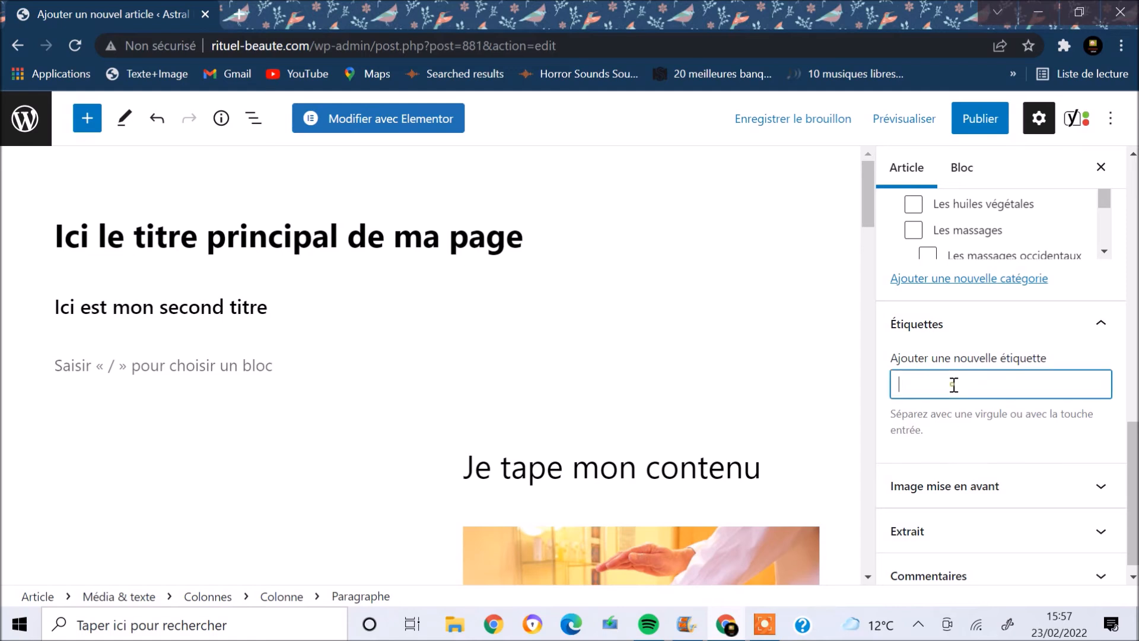
text(medecine esthétique)
Step: Set exfoliant-visage-astral-butterfly.jpg from the media library as the post's featured image
drag(1132, 468, 1134, 505)
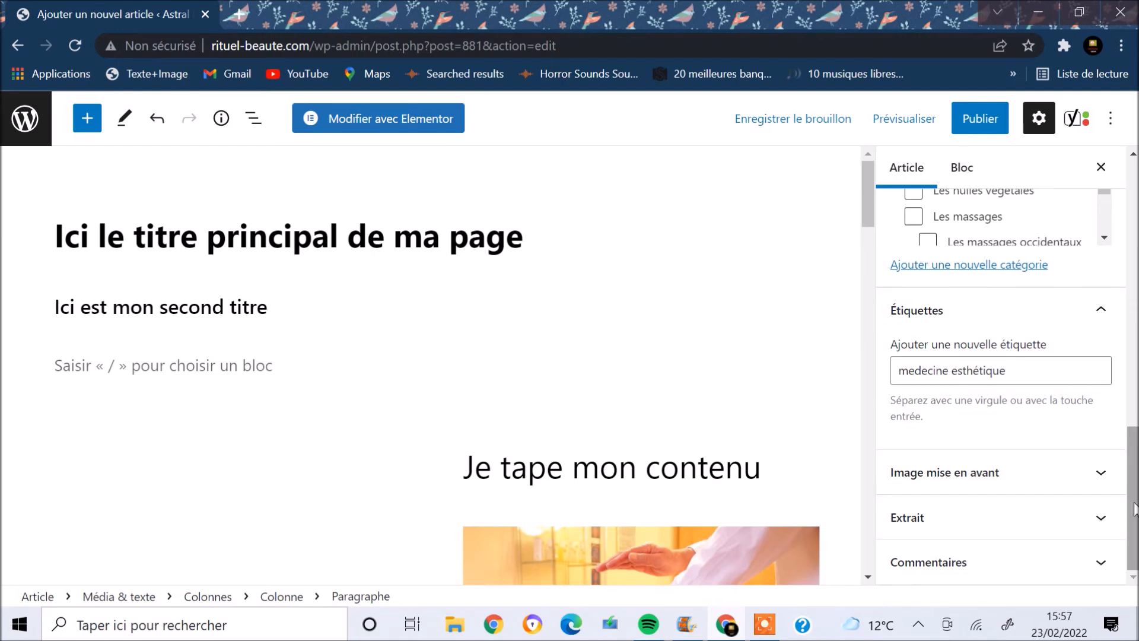
click(1061, 477)
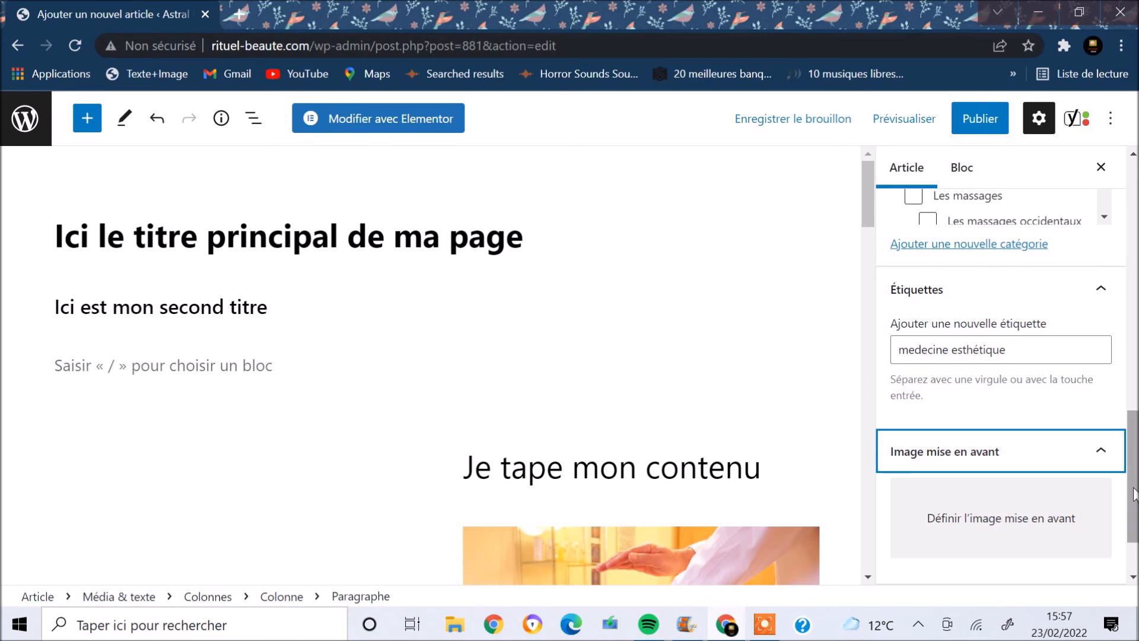
drag(1134, 516, 1136, 544)
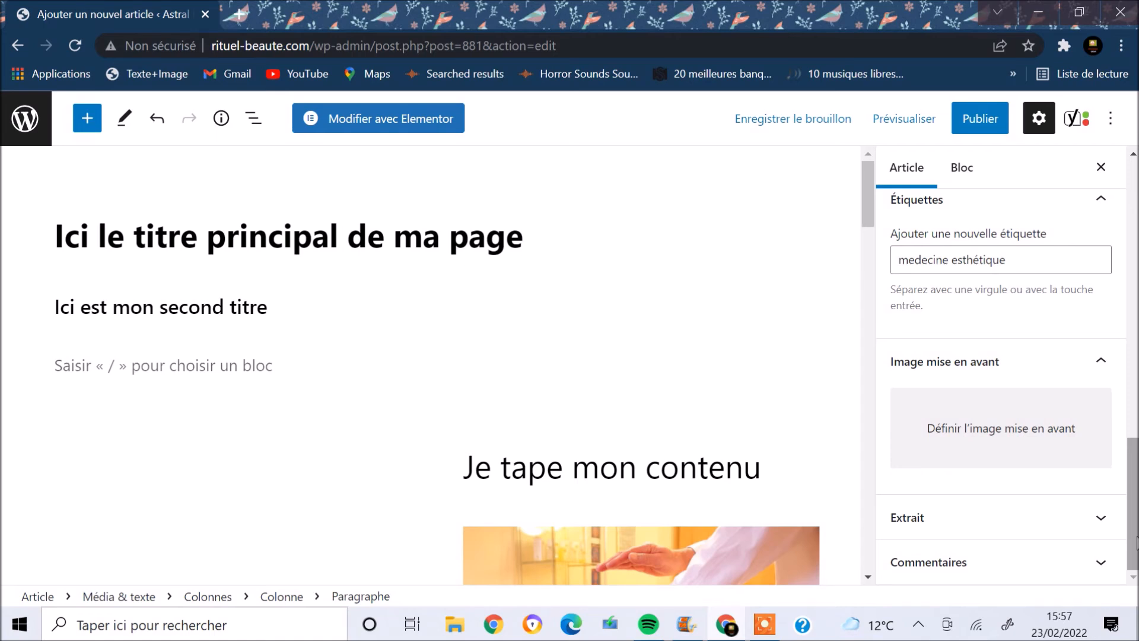
click(1017, 439)
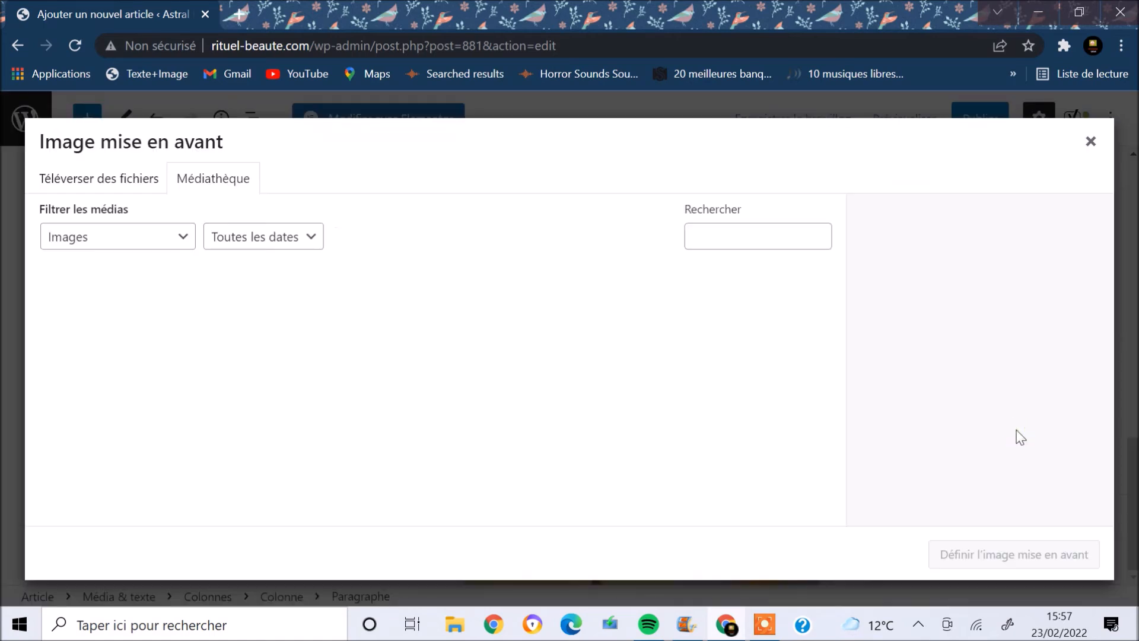
click(107, 333)
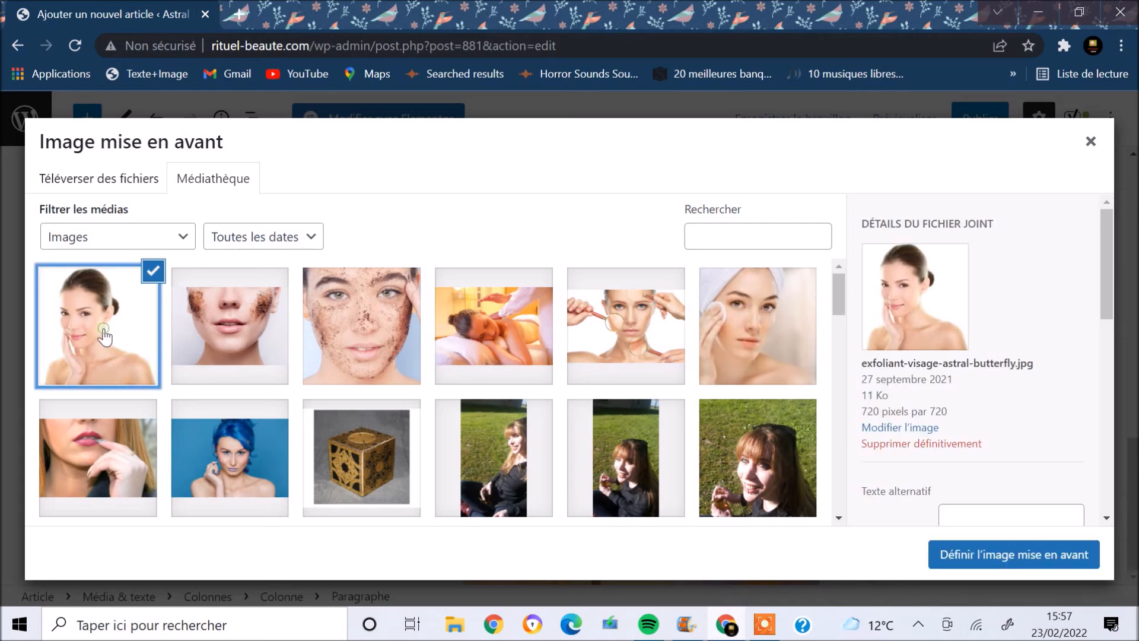
click(974, 552)
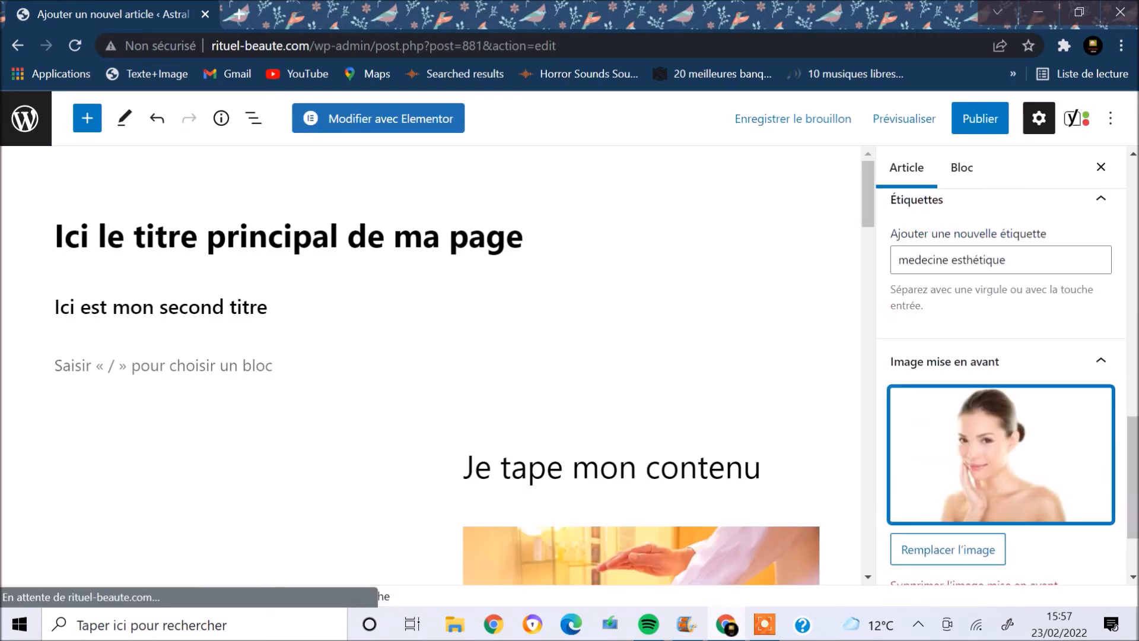
Step: Write the post's excerpt "Ici vous découvrirez les différents soins en relation avec la médecine esthétique"
scroll(1134, 472, down, 2)
click(1100, 518)
click(963, 489)
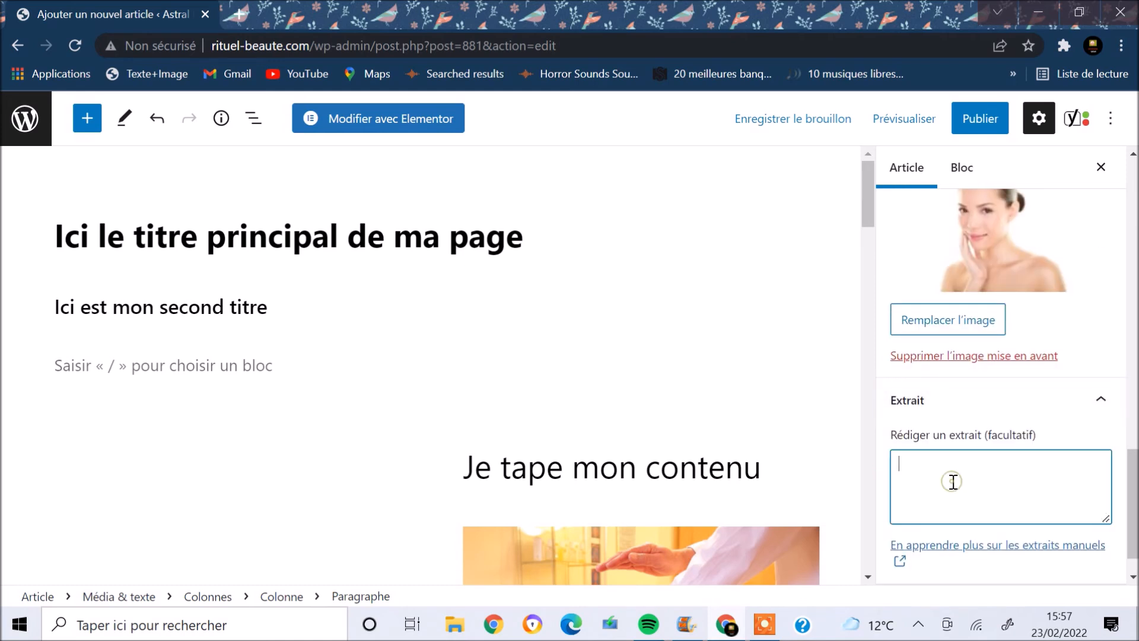
text(Ici vous décrouvrirez les)
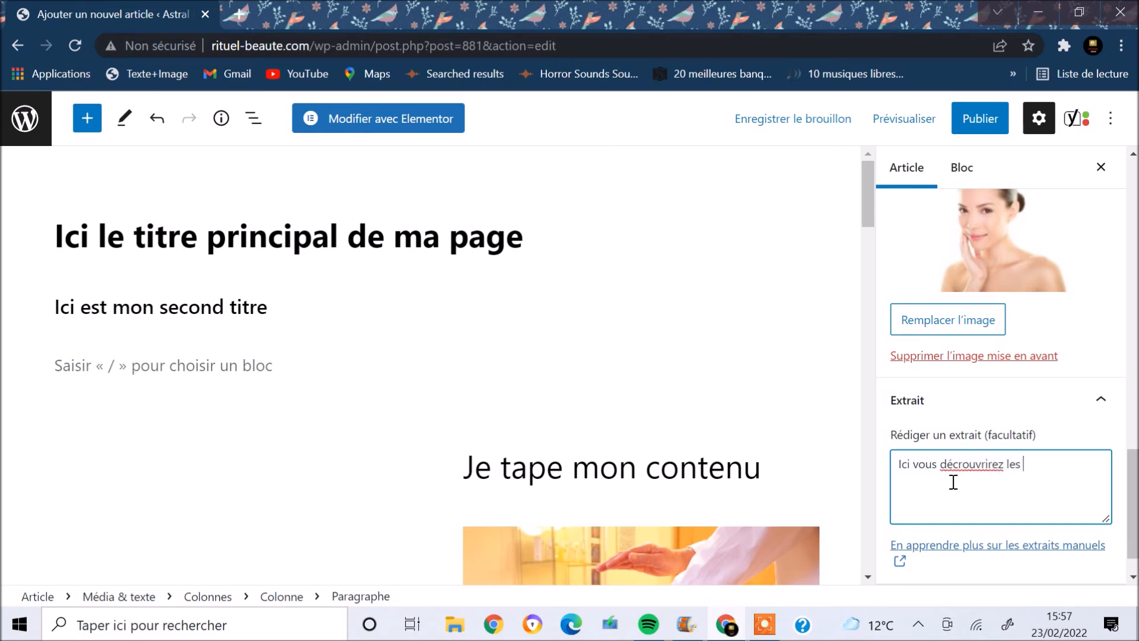
key(BackSpace)
key(BackSpace)
key(BackSpace)
key(BackSpace)
key(BackSpace)
key(BackSpace)
key(BackSpace)
key(BackSpace)
text(ents soins en)
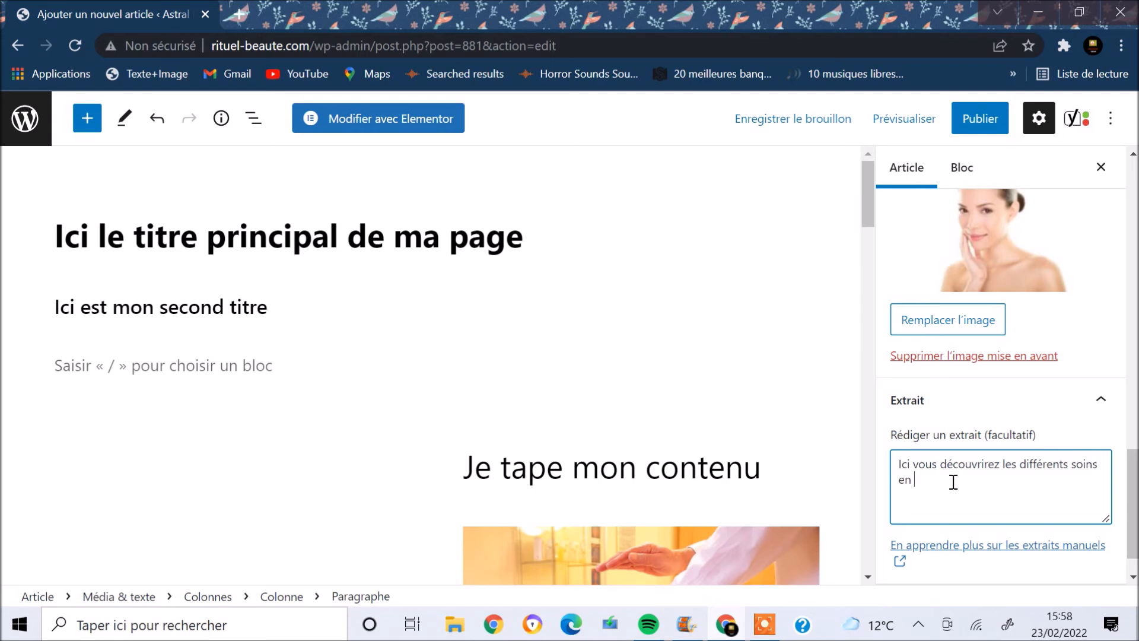
text( relation avec la médecine esthétique)
Step: Examine the paragraph block's settings: text and background colour, drop cap, typography size, and the advanced HTML anchor and CSS class fields
drag(1135, 475, 1136, 191)
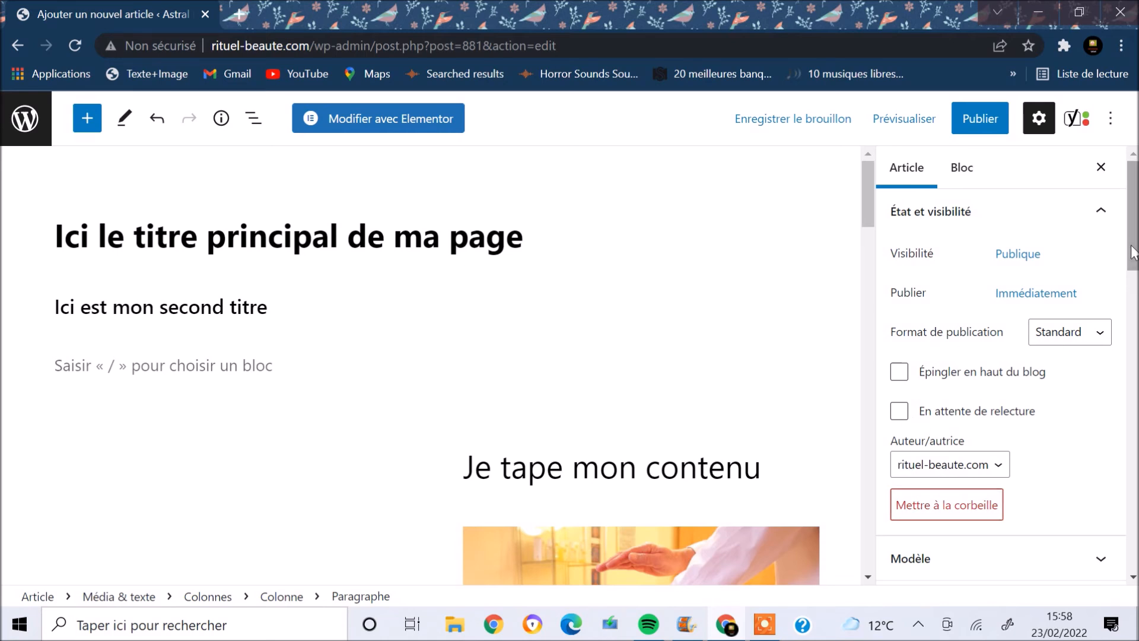
click(961, 169)
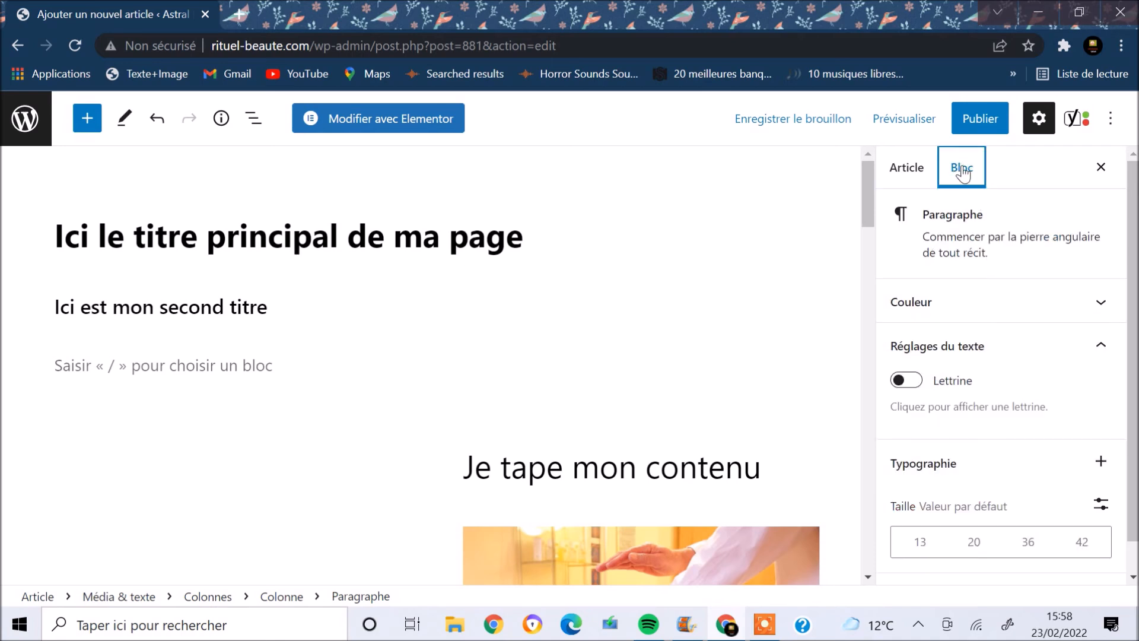
click(1087, 306)
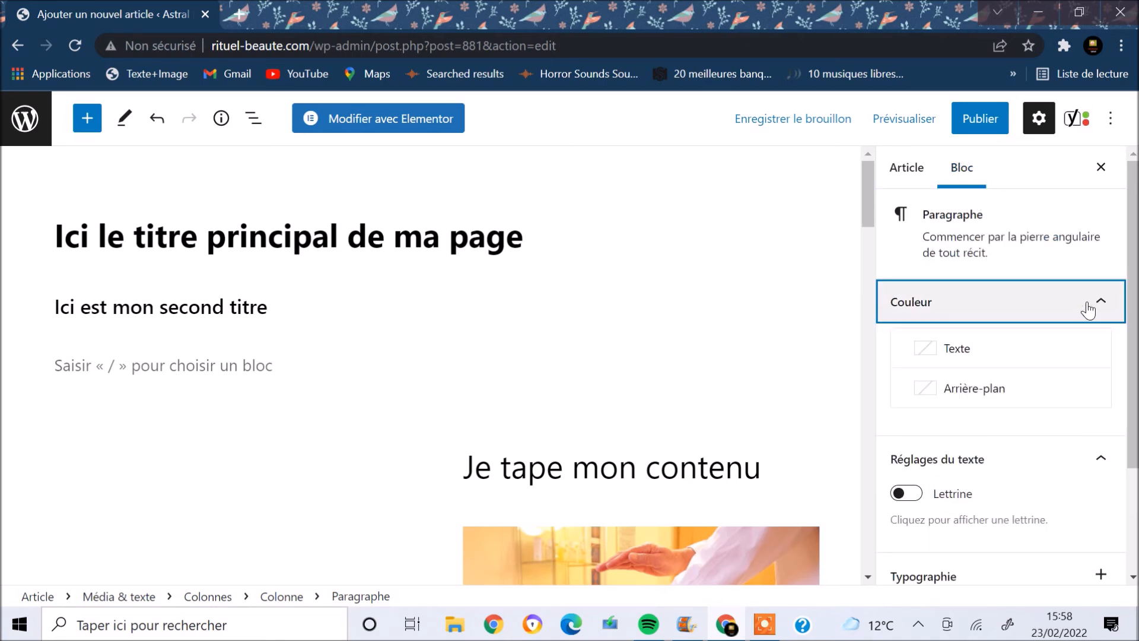
click(929, 350)
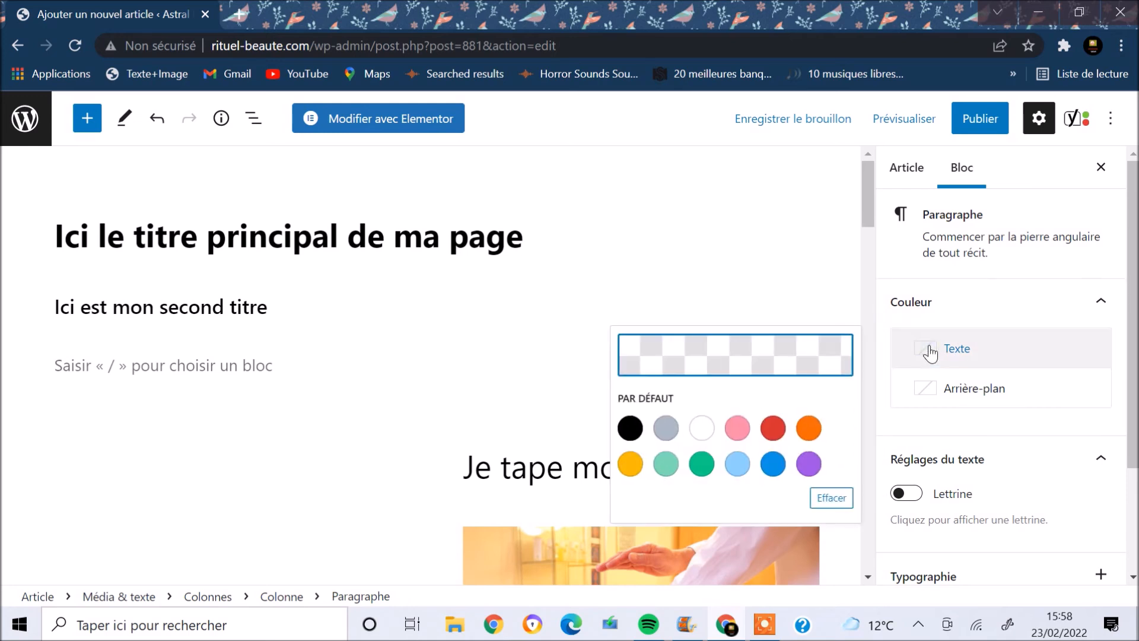
click(920, 351)
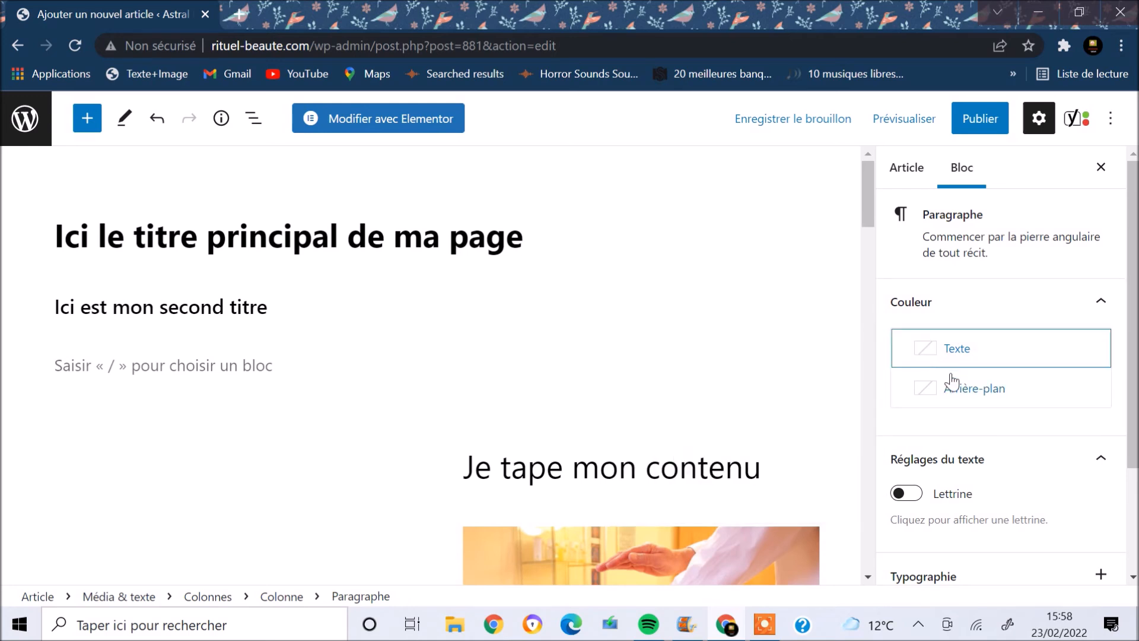
click(1088, 386)
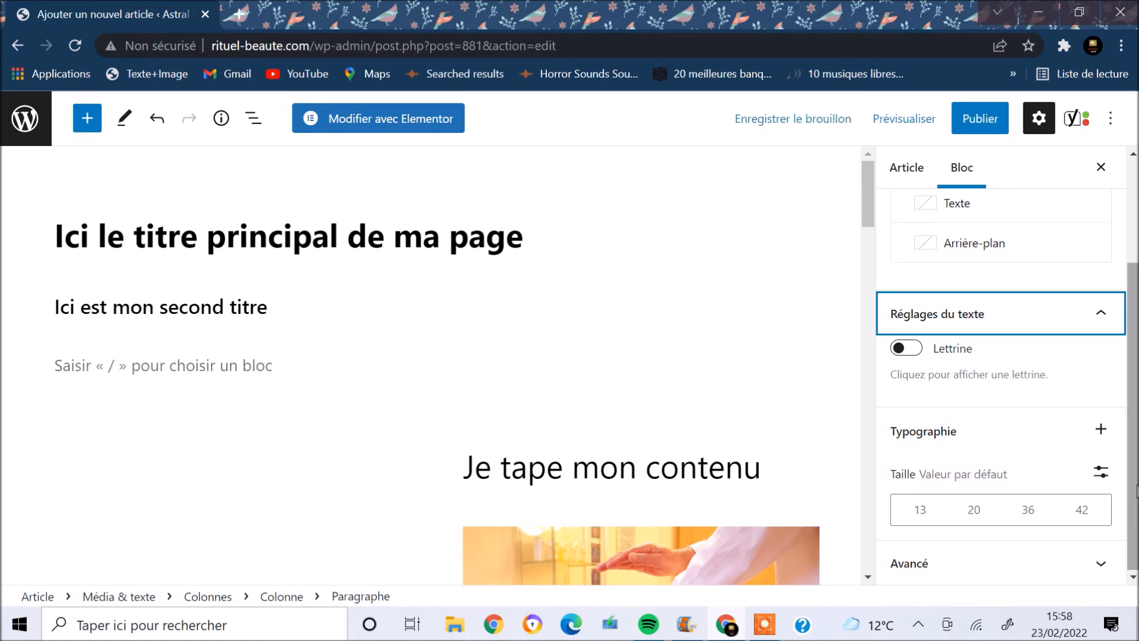
click(1094, 563)
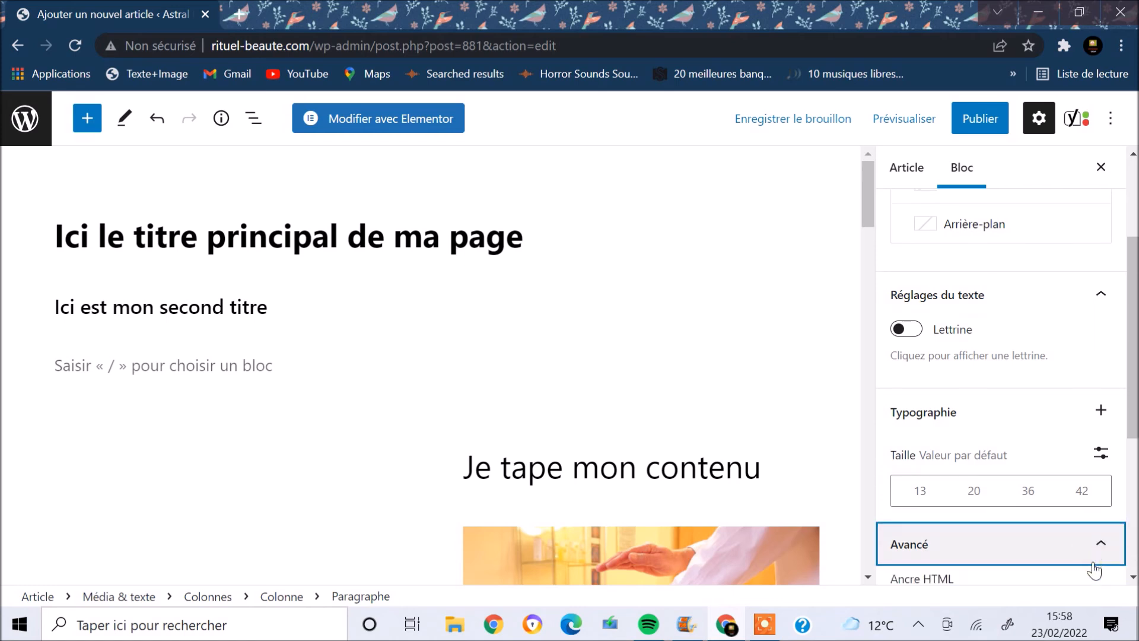
scroll(1133, 483, down, 5)
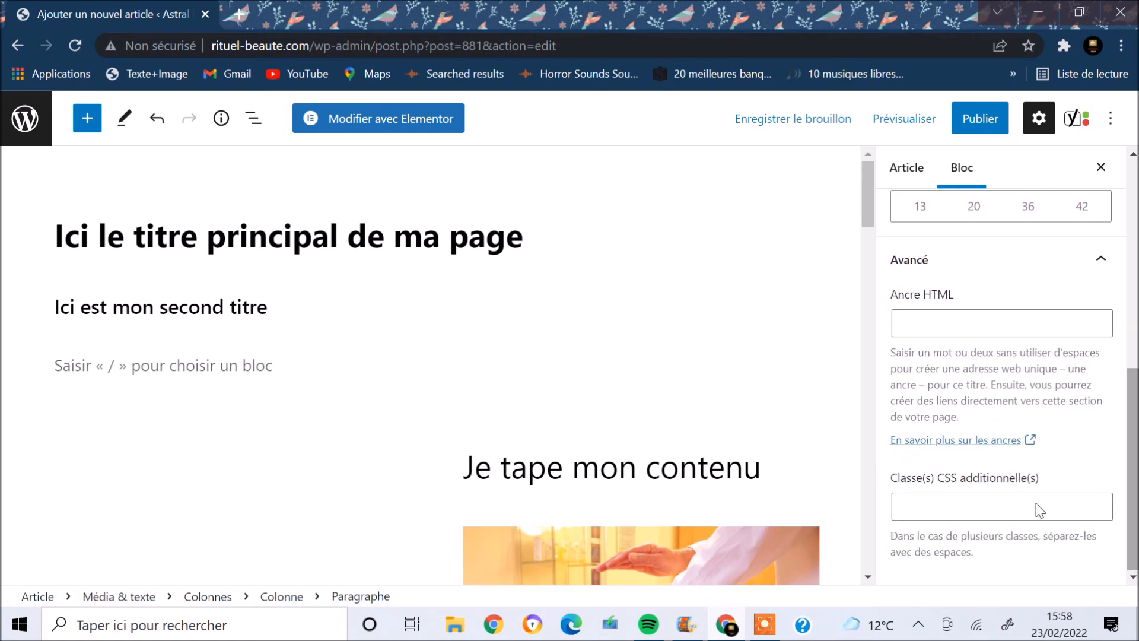
drag(1137, 494, 1133, 266)
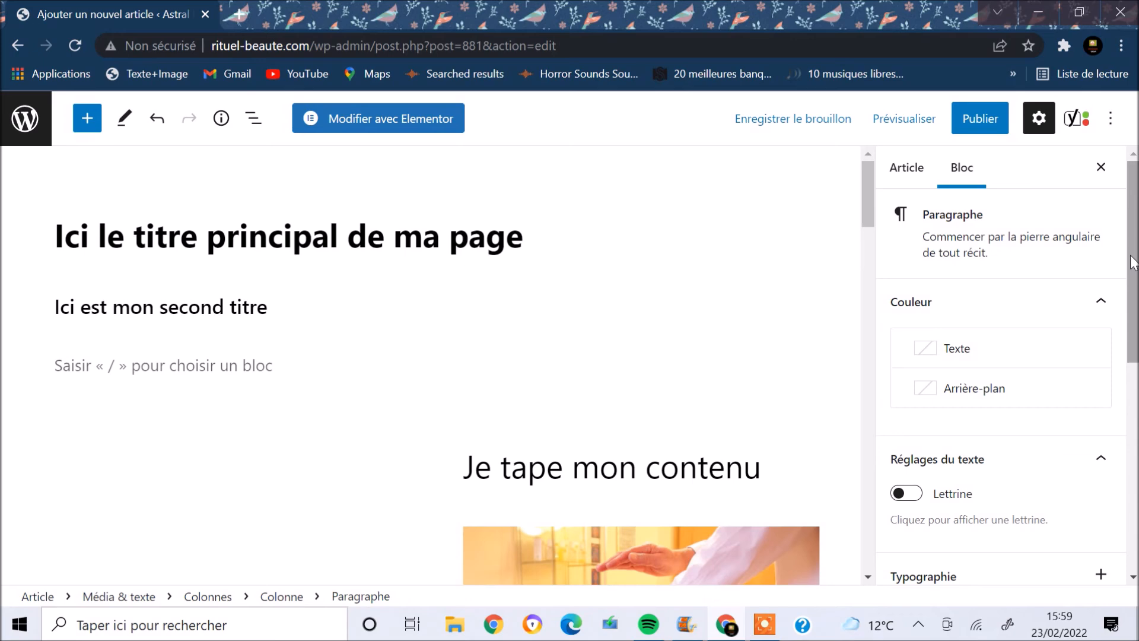
Step: Review the post's block structure in the list view, selecting the nested paragraph, image and columns blocks in turn, and close the list
click(253, 118)
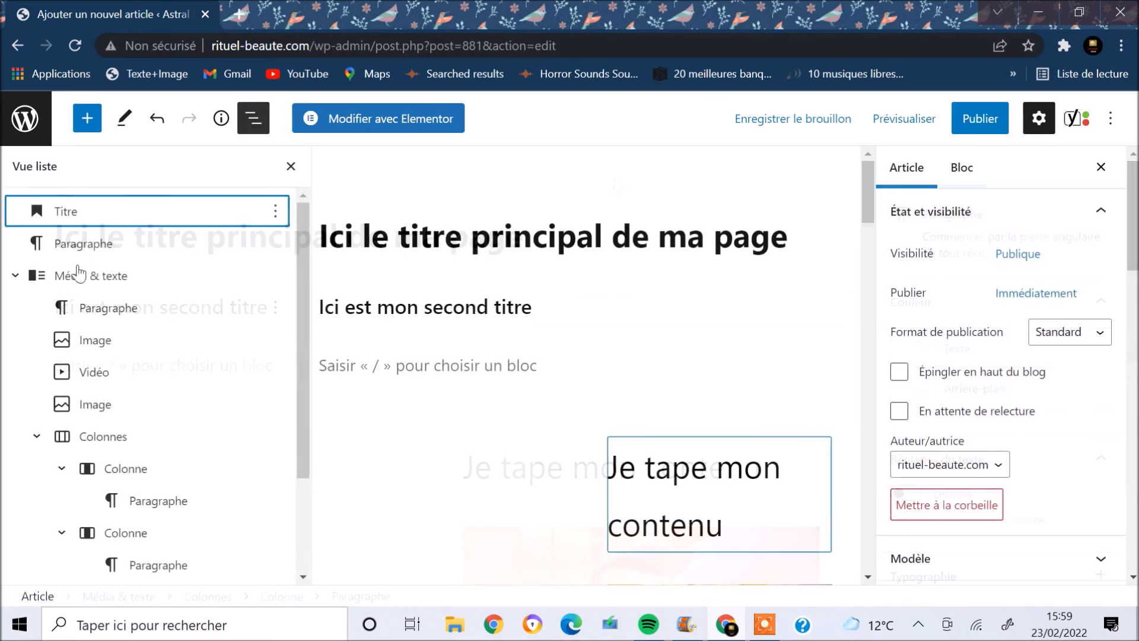
click(92, 314)
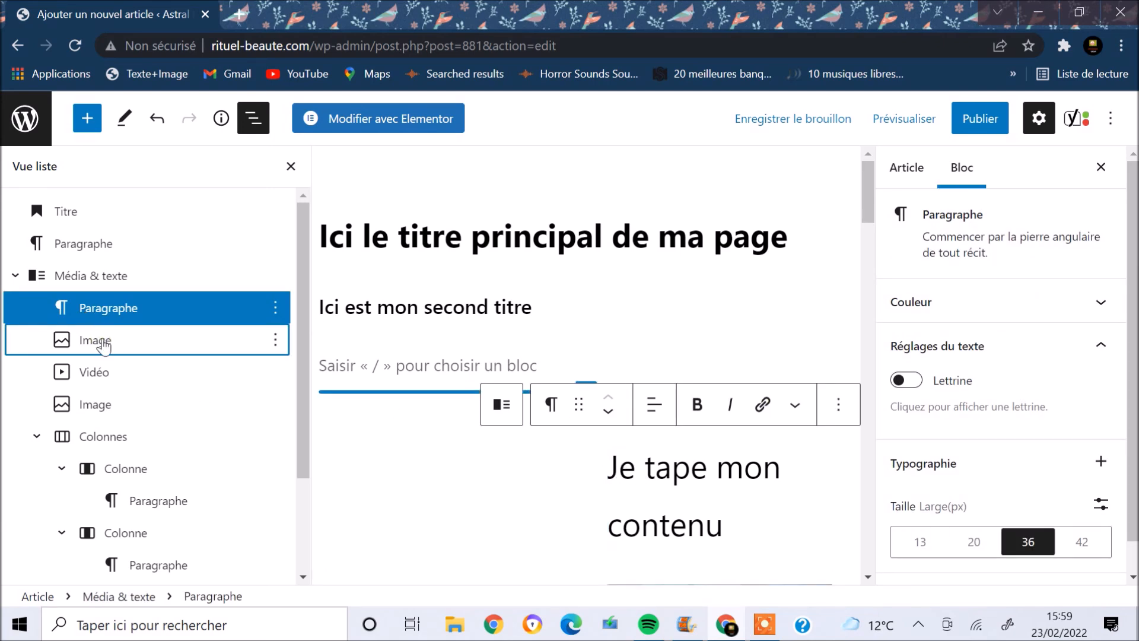
click(104, 347)
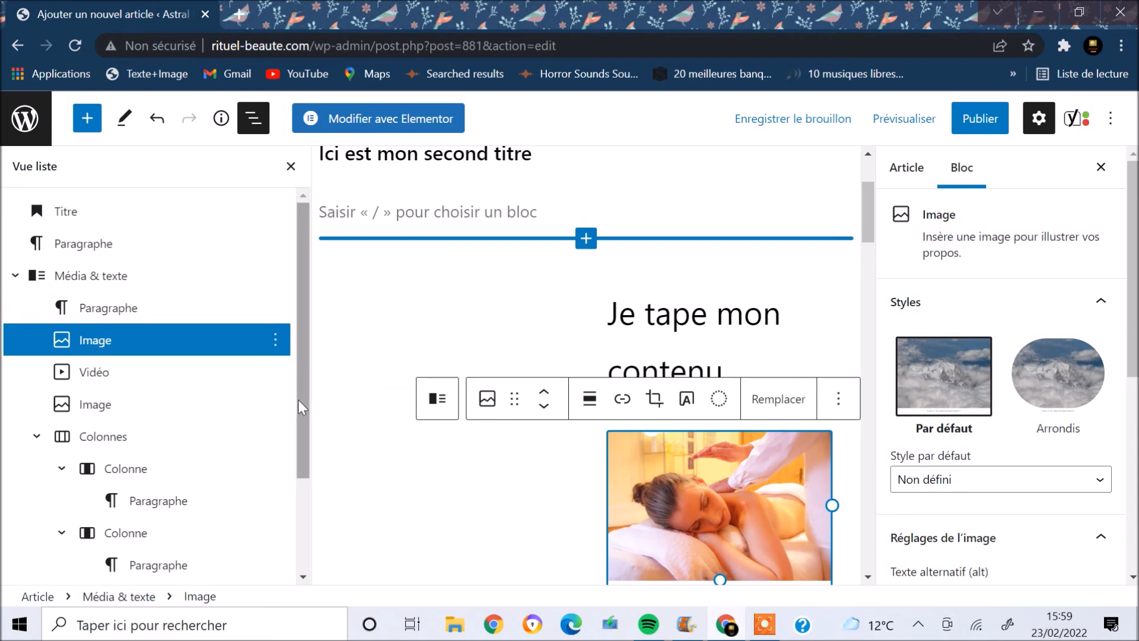
drag(301, 405, 300, 463)
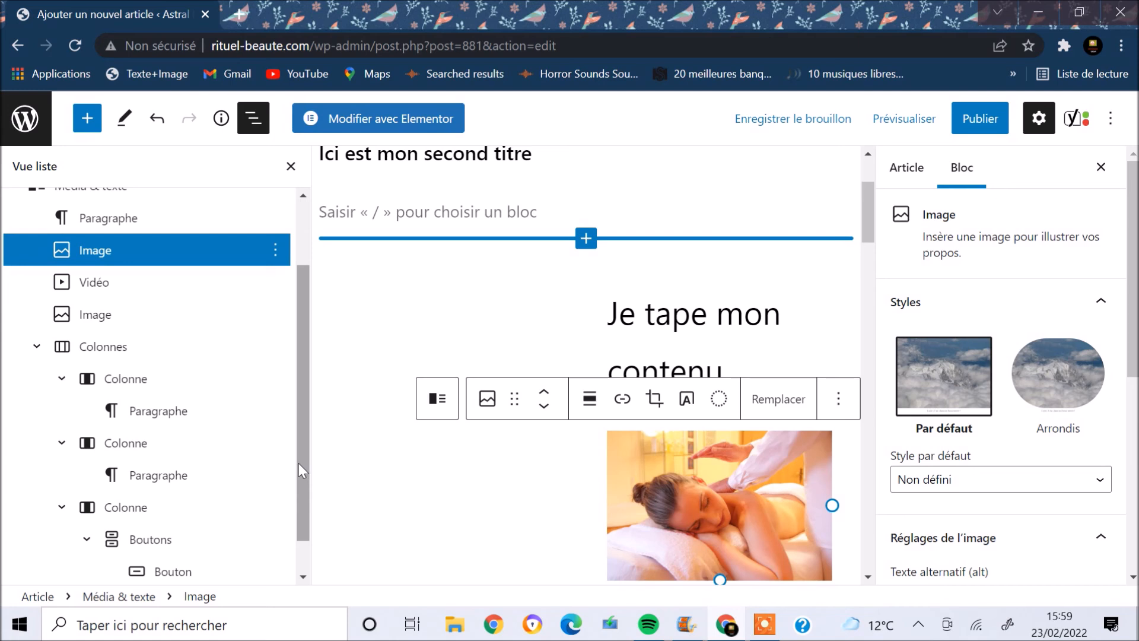
click(101, 351)
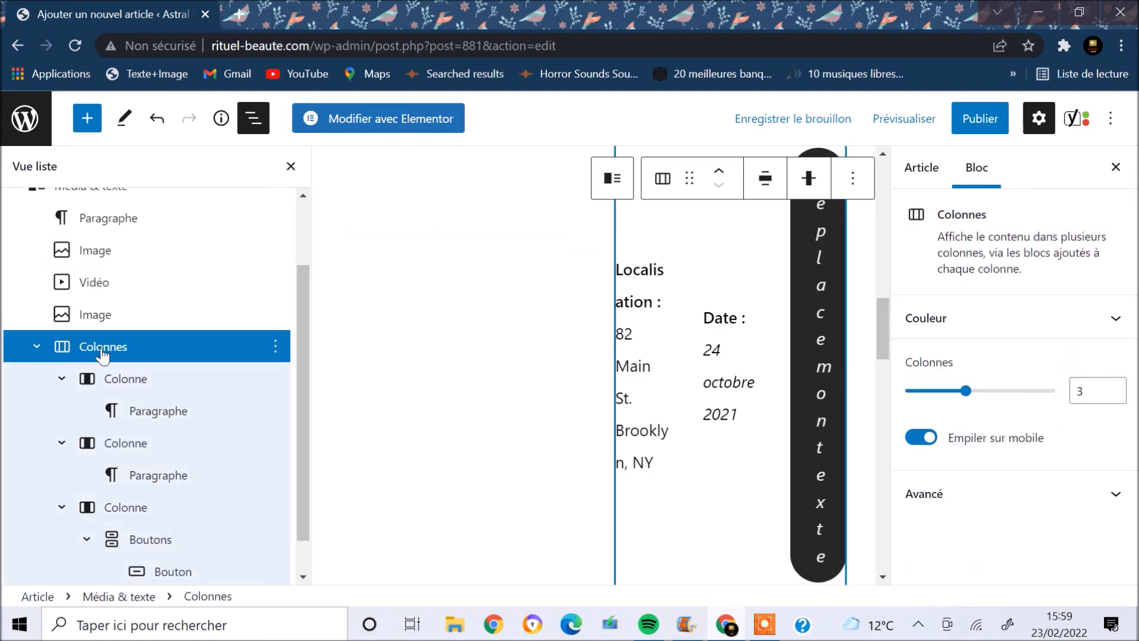
drag(886, 284, 890, 236)
drag(883, 308, 860, 235)
drag(308, 413, 317, 246)
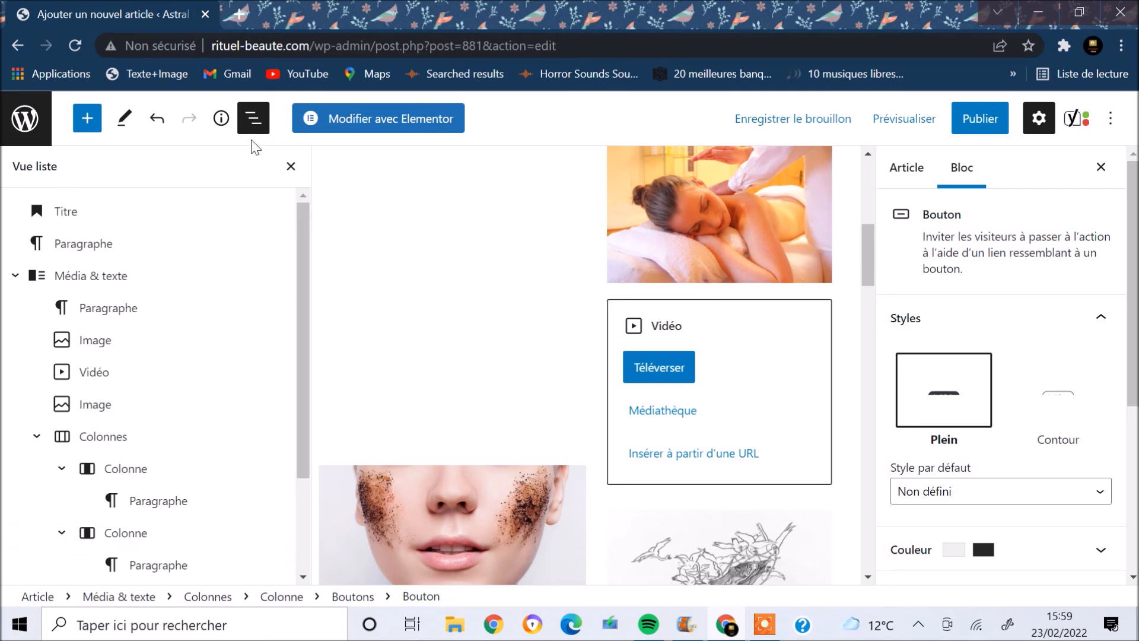
click(291, 167)
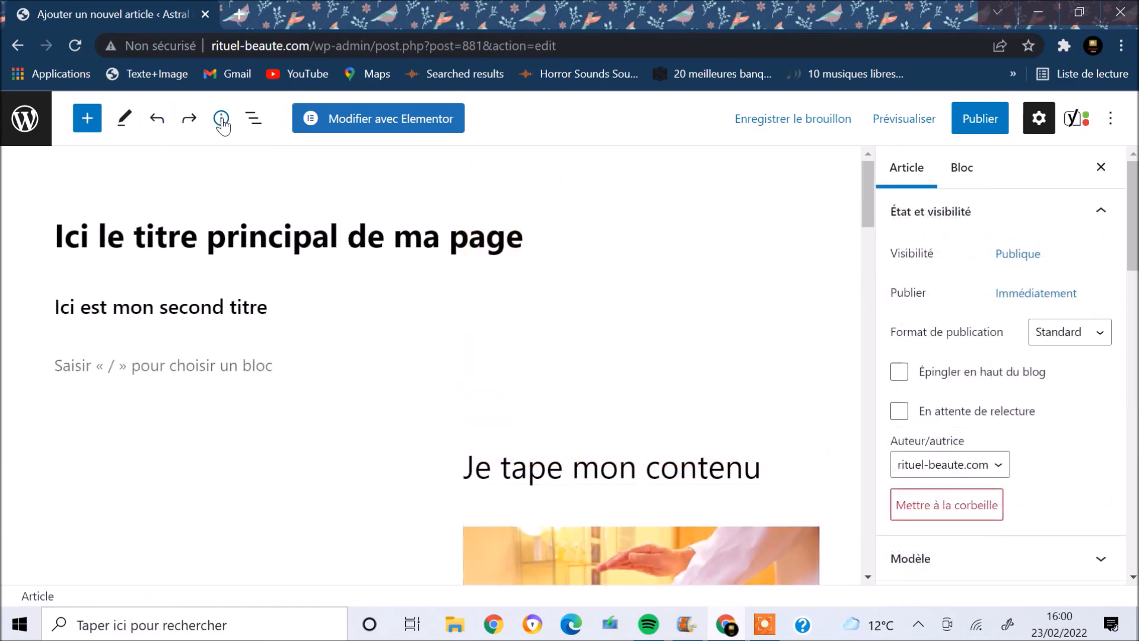
Step: Check the post's document details, including its character, word and block statistics and its heading outline
click(222, 119)
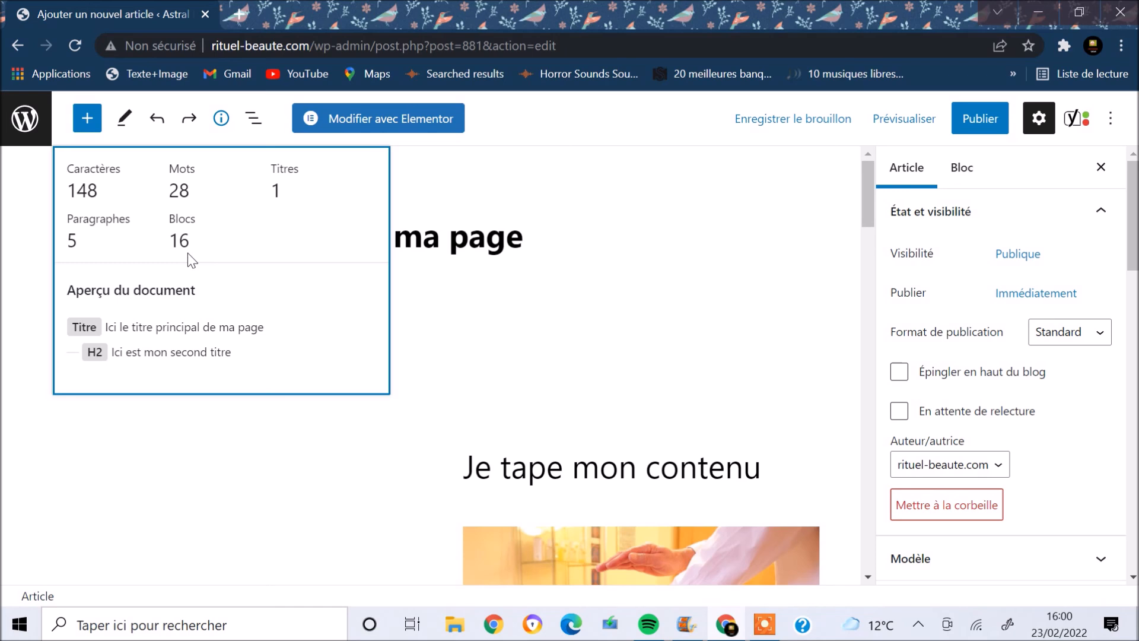
click(601, 322)
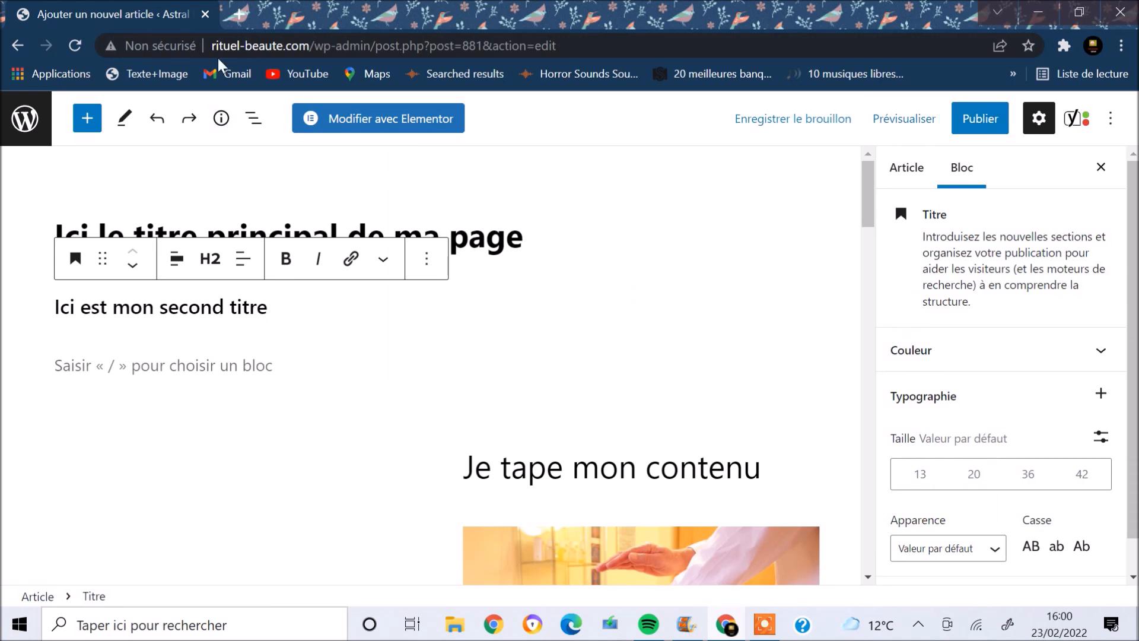
Step: Leave the post editor for the dashboard and start a new page
click(25, 125)
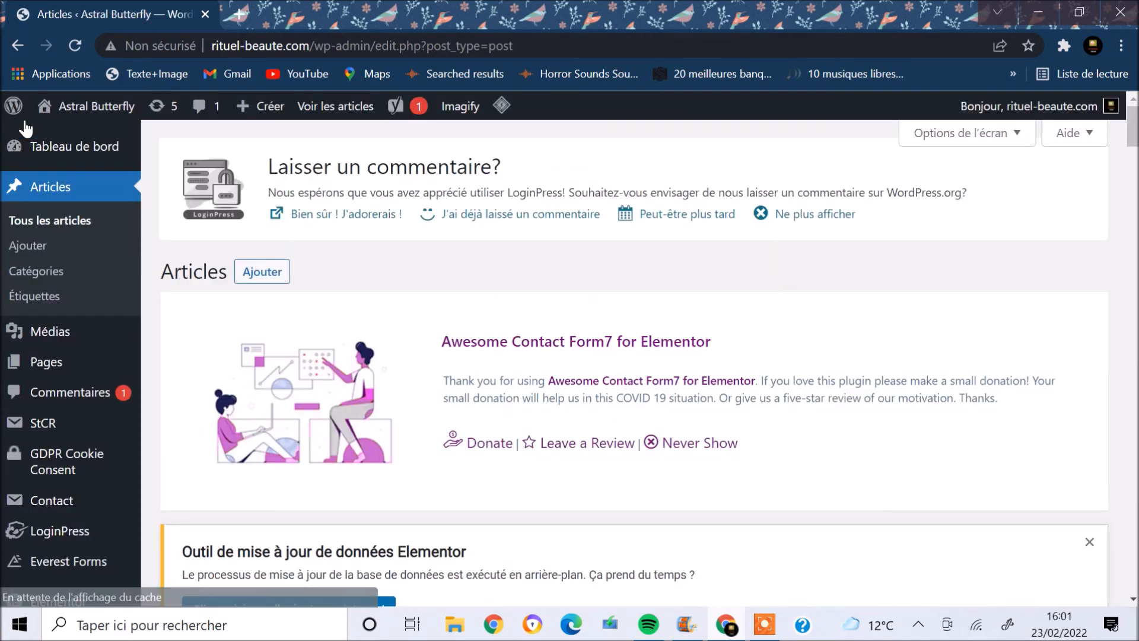
mouse_move(52, 368)
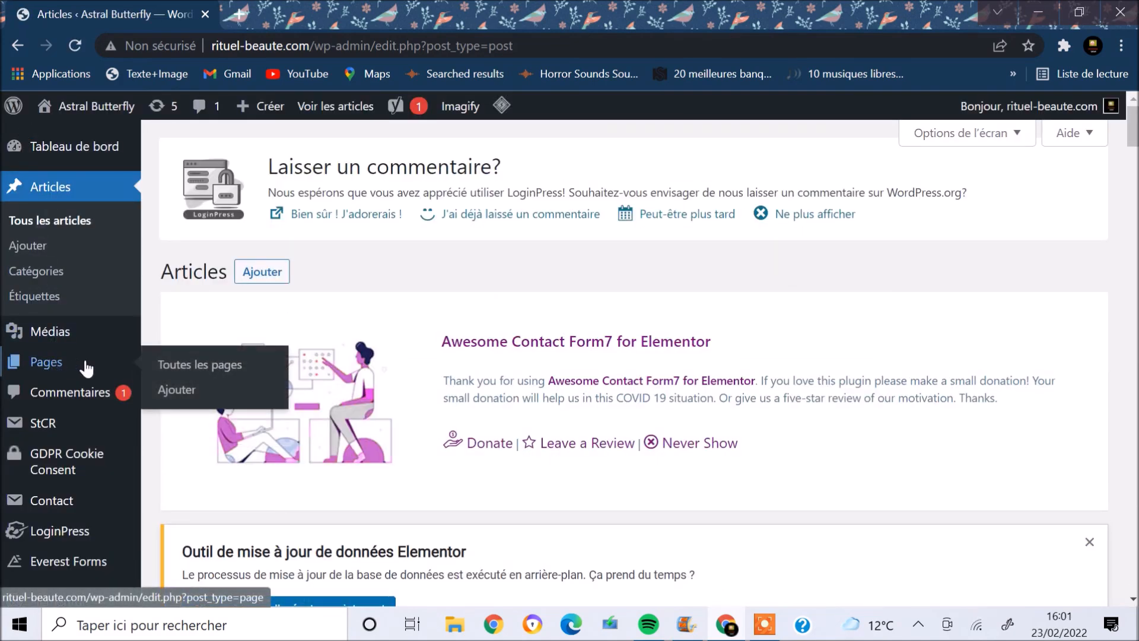
click(174, 393)
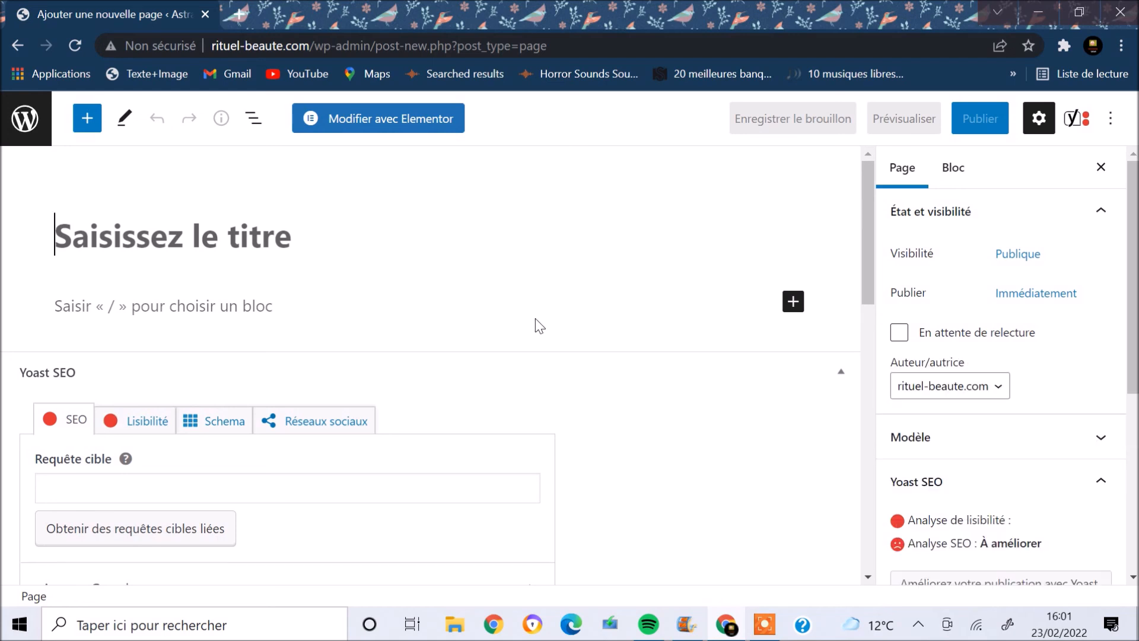
Step: Examine the new page's settings, expanding the page attributes to view the parent page and order fields, and collapse them again
drag(1131, 320, 1132, 515)
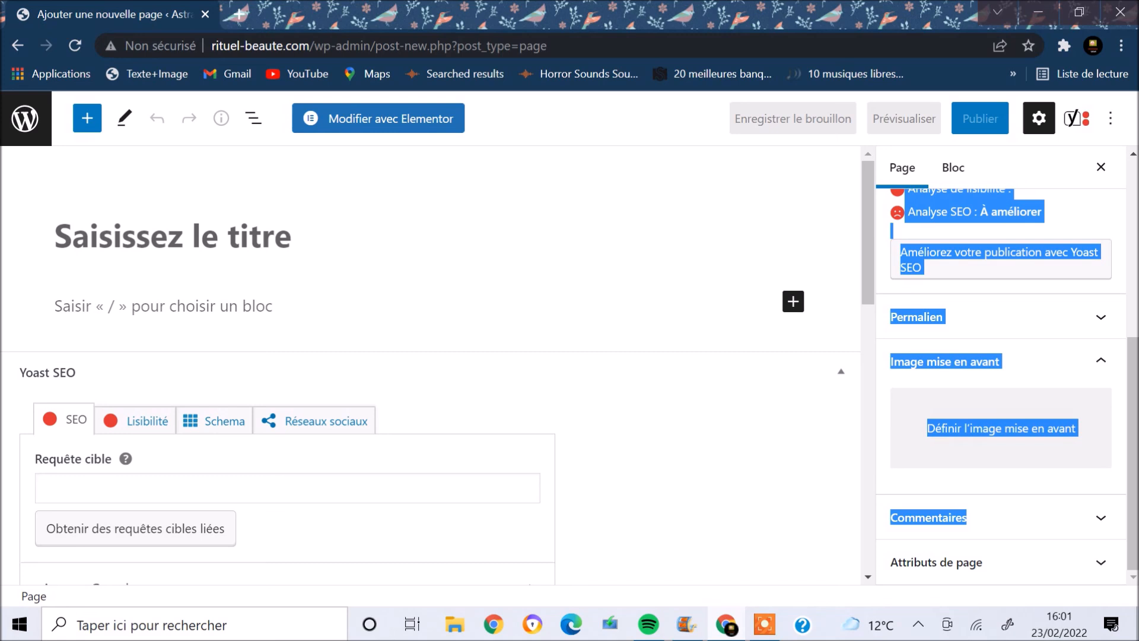
click(1057, 579)
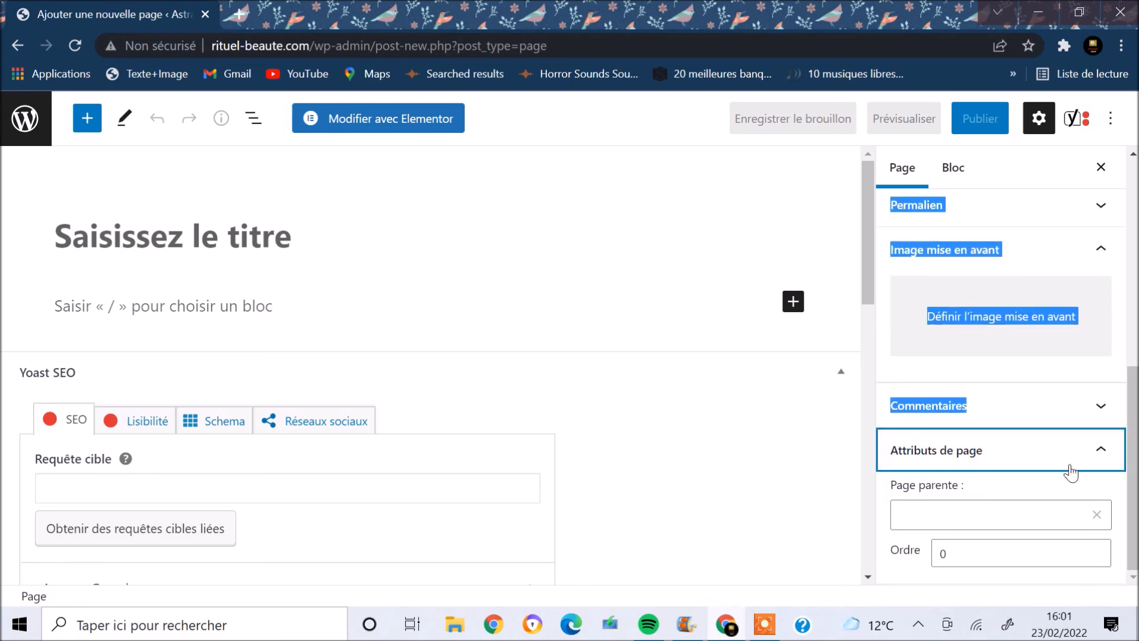
drag(1134, 517, 1134, 515)
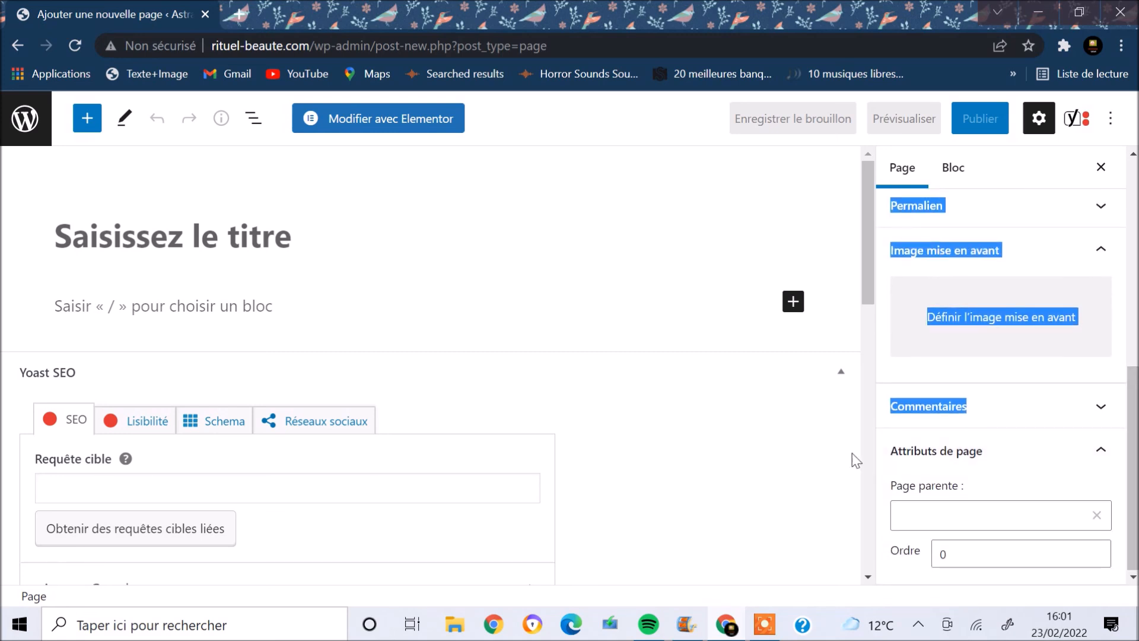
click(1052, 370)
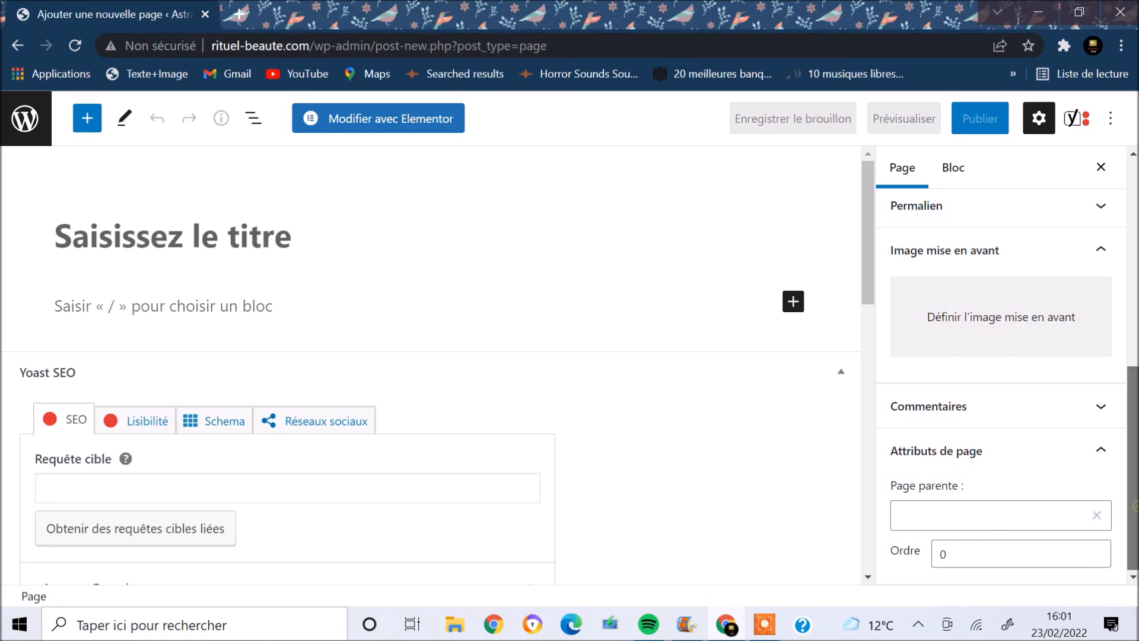
click(1098, 454)
Step: Browse the available blocks in the new page's block inserter
scroll(1136, 446, up, 6)
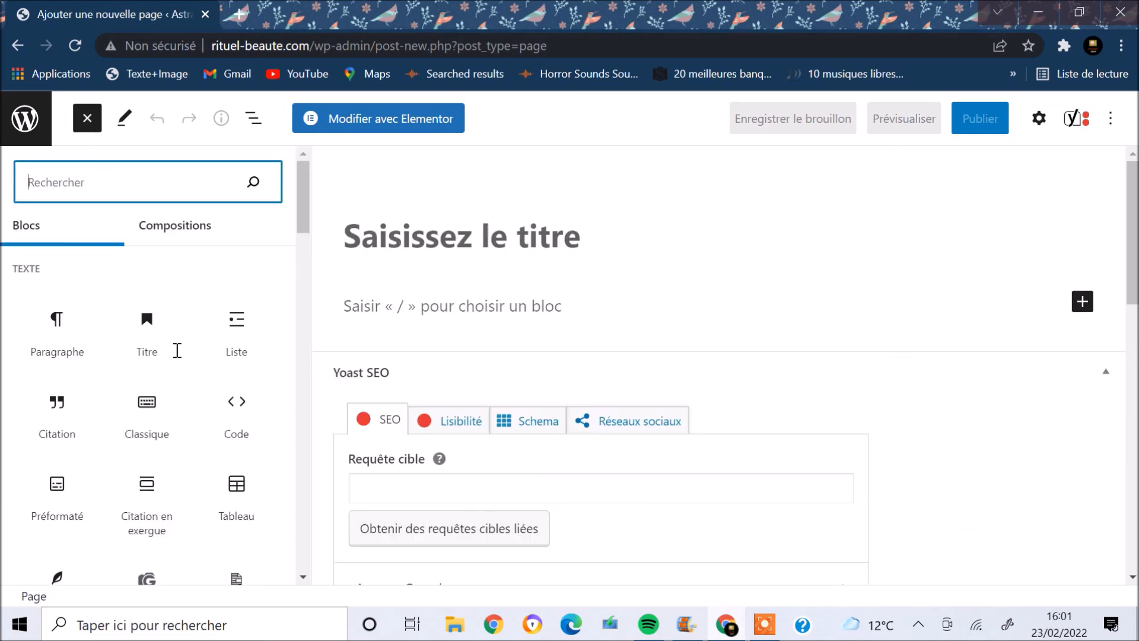
scroll(305, 223, down, 1)
drag(305, 223, 298, 172)
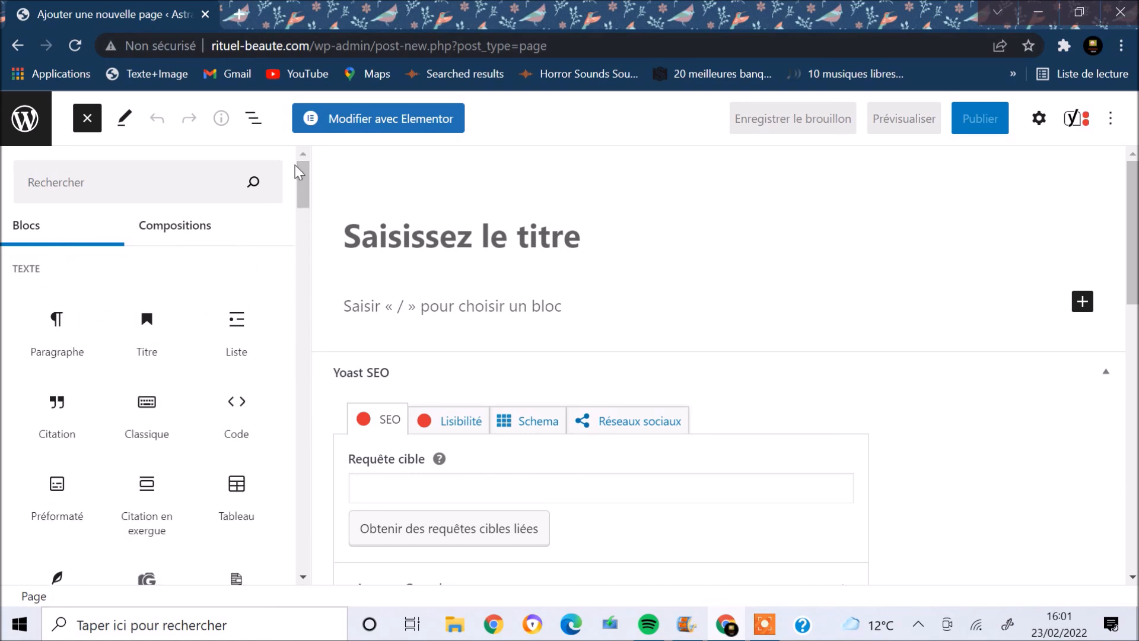